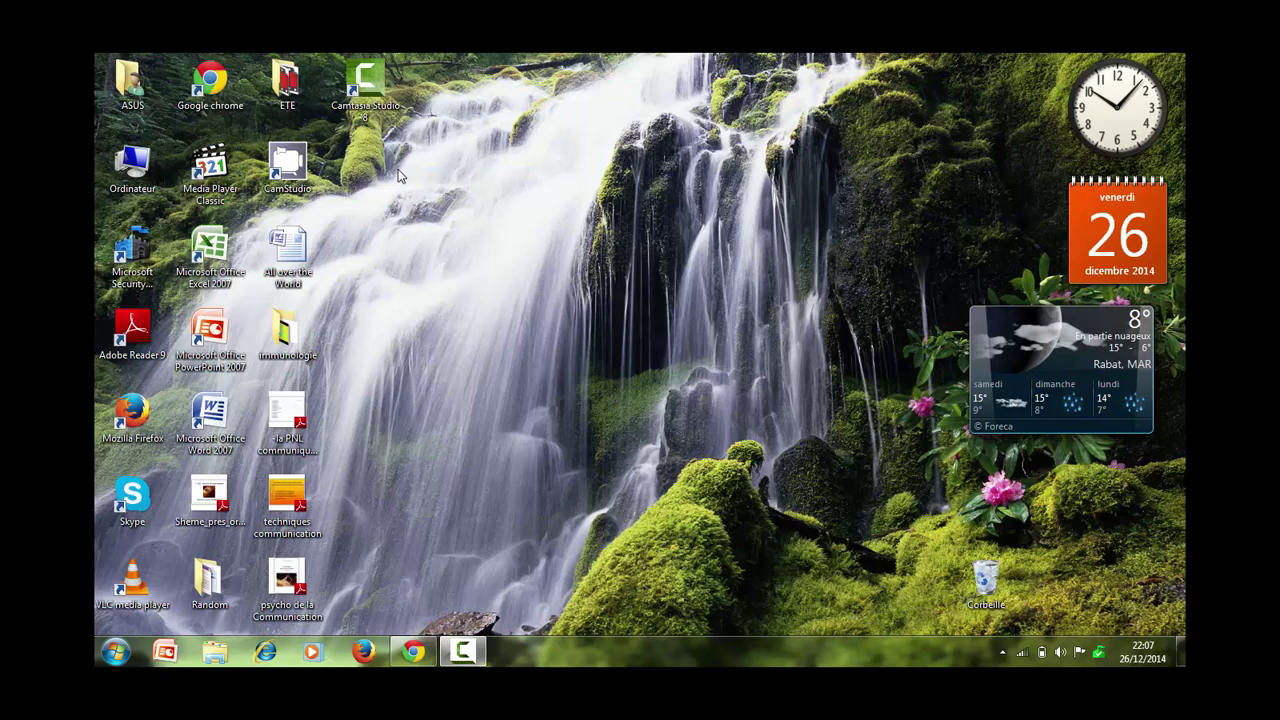
Search Google for radioblog in full-screen Chrome, view the RADIO.BLOG result, then close the browser.
double_click(240, 105)
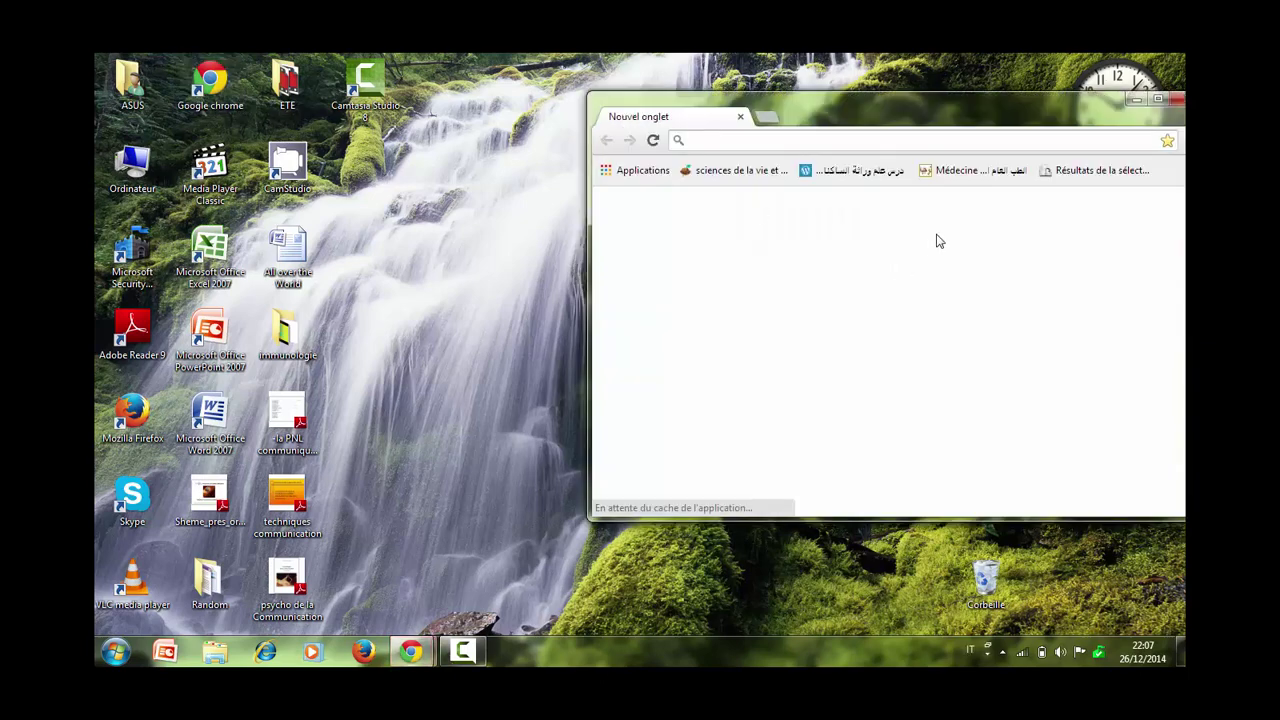
click(1157, 99)
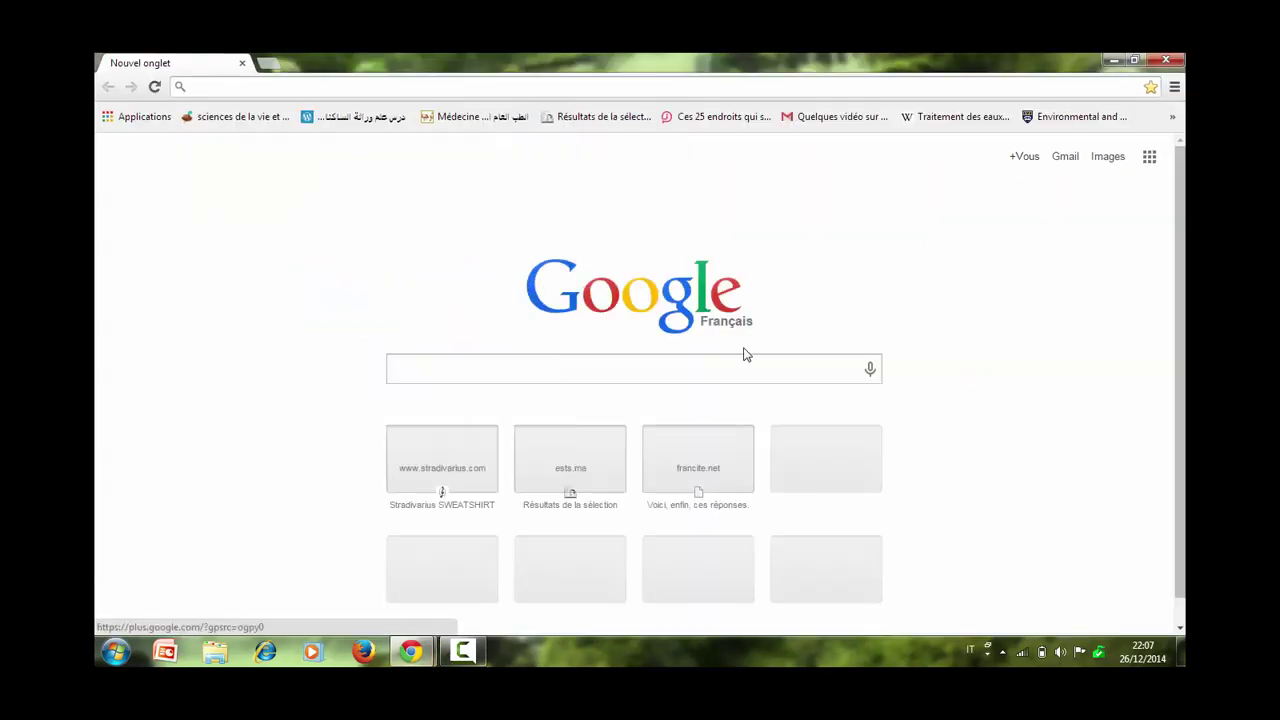
text(radiob)
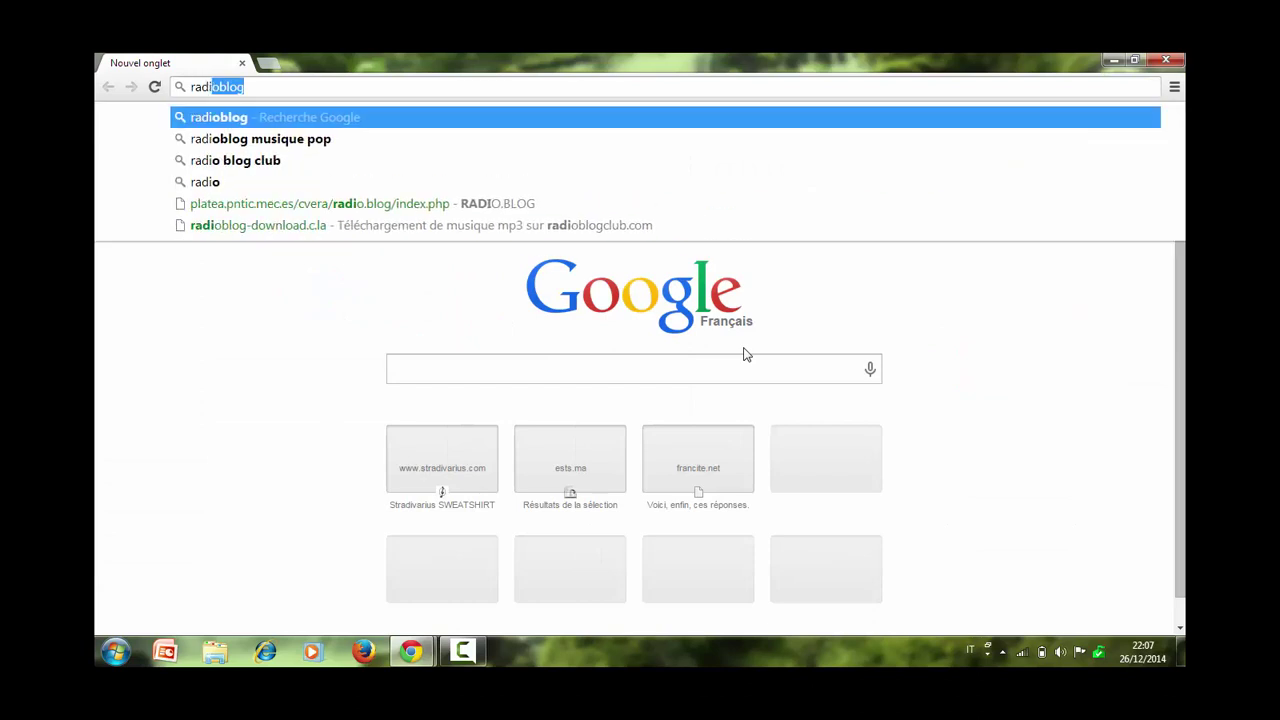
text(lo)
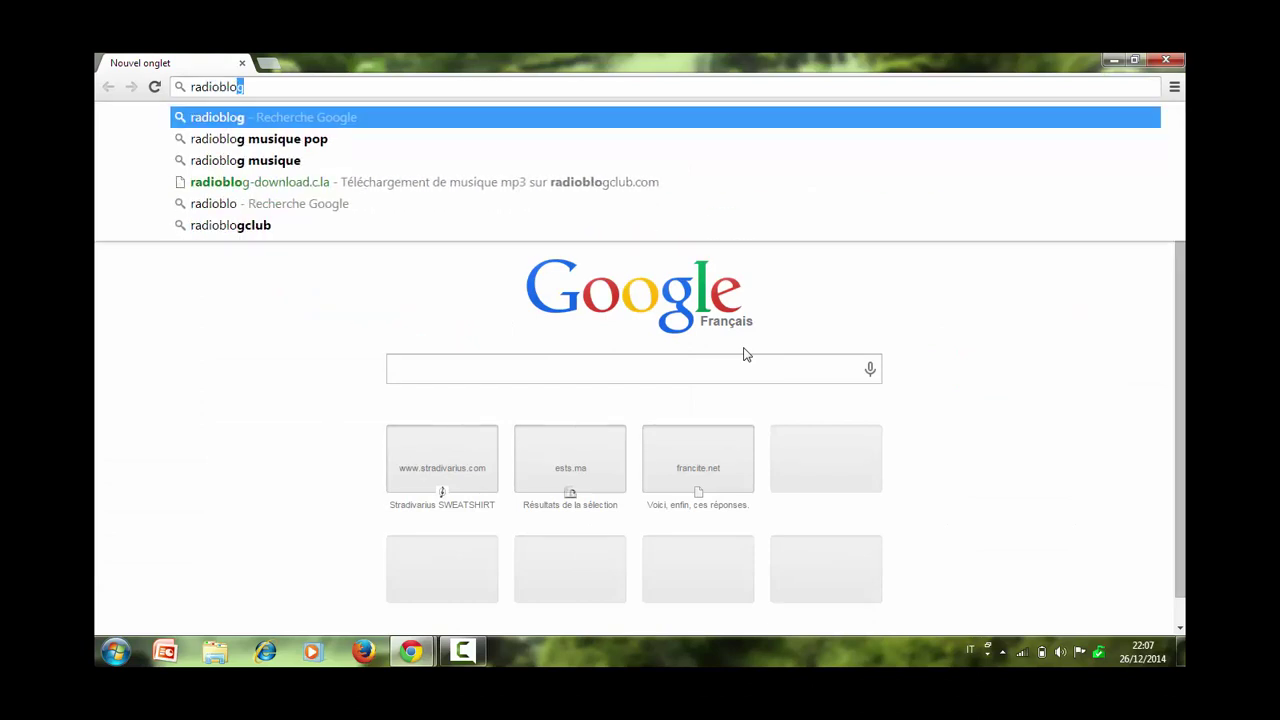
text(g)
key(Return)
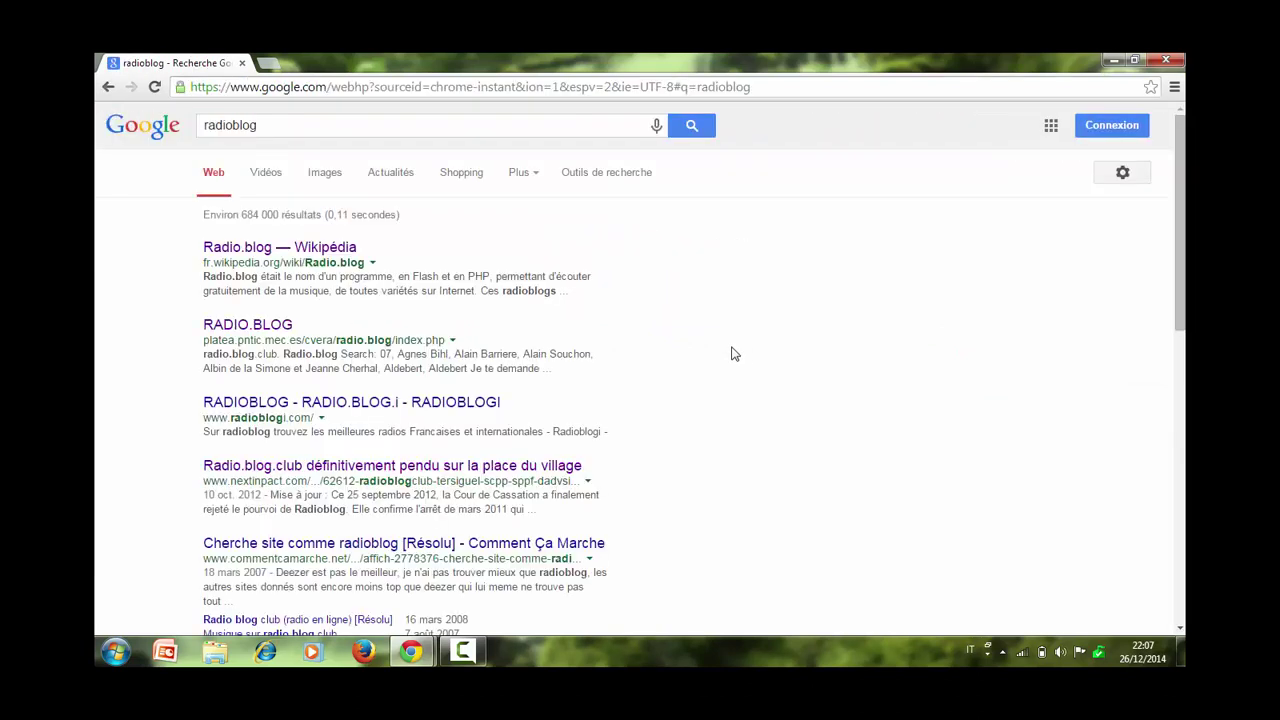
click(268, 332)
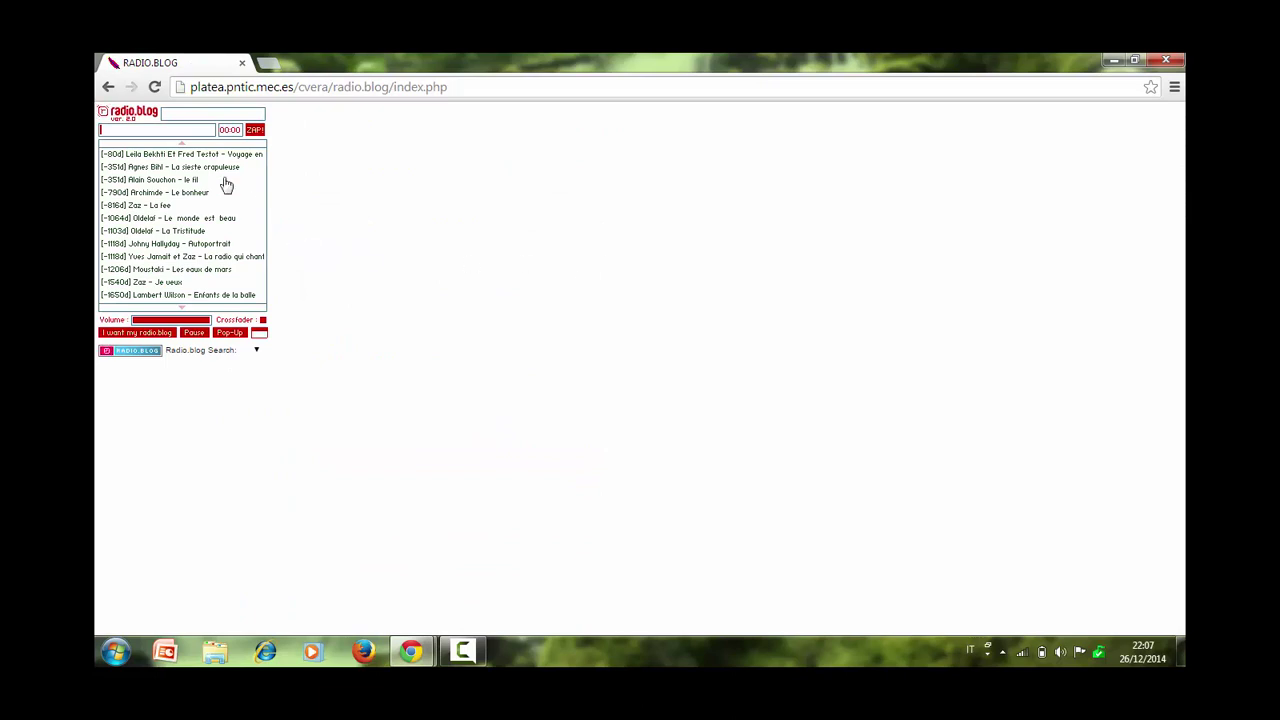
mouse_move(213, 308)
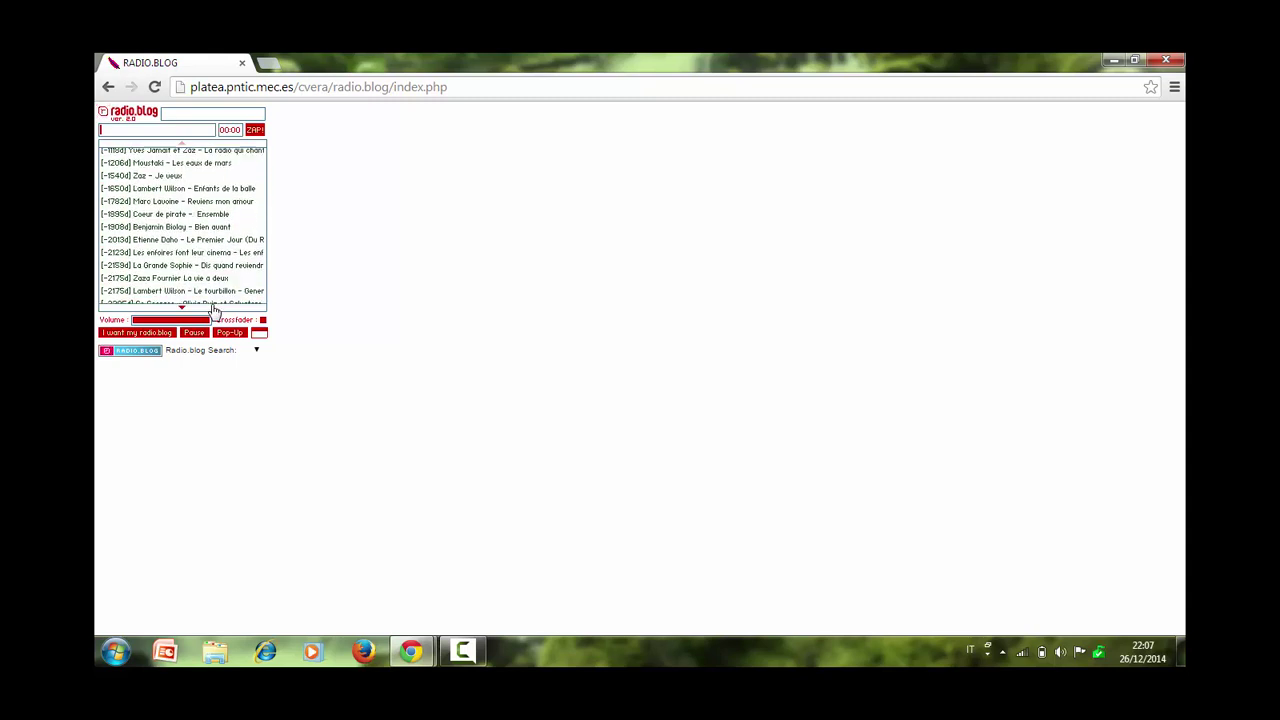
mouse_move(183, 145)
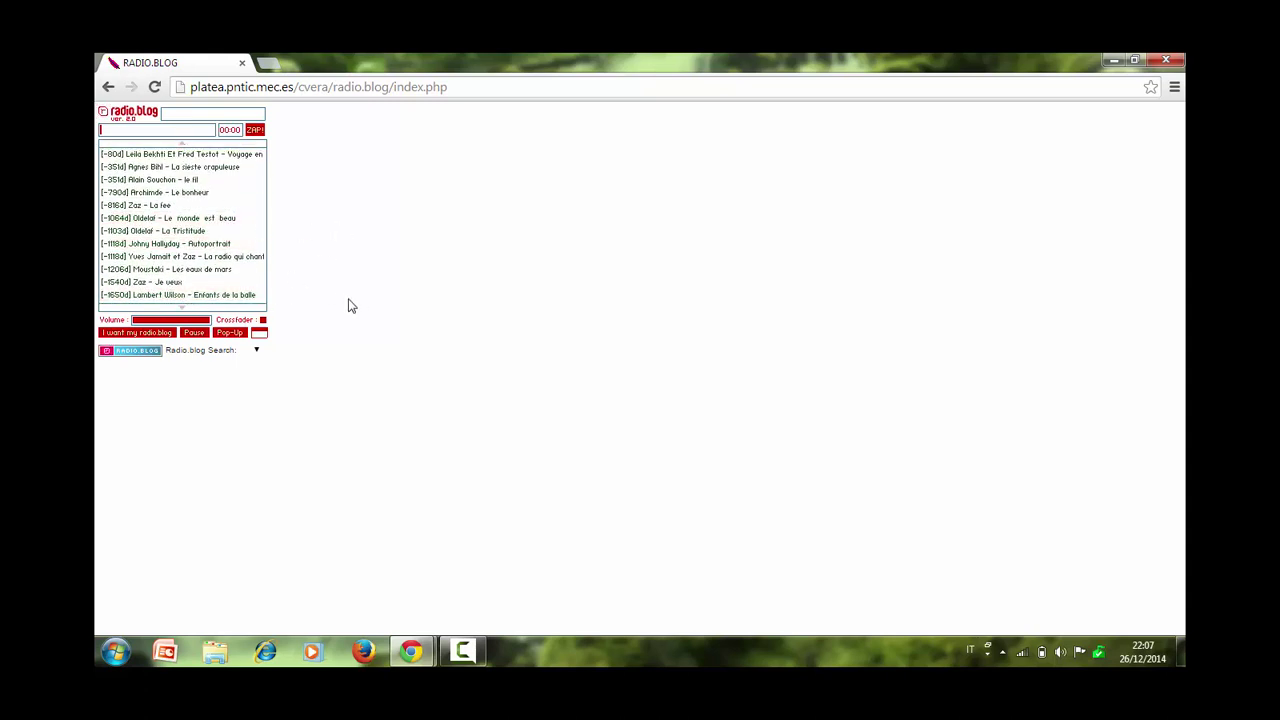
click(110, 87)
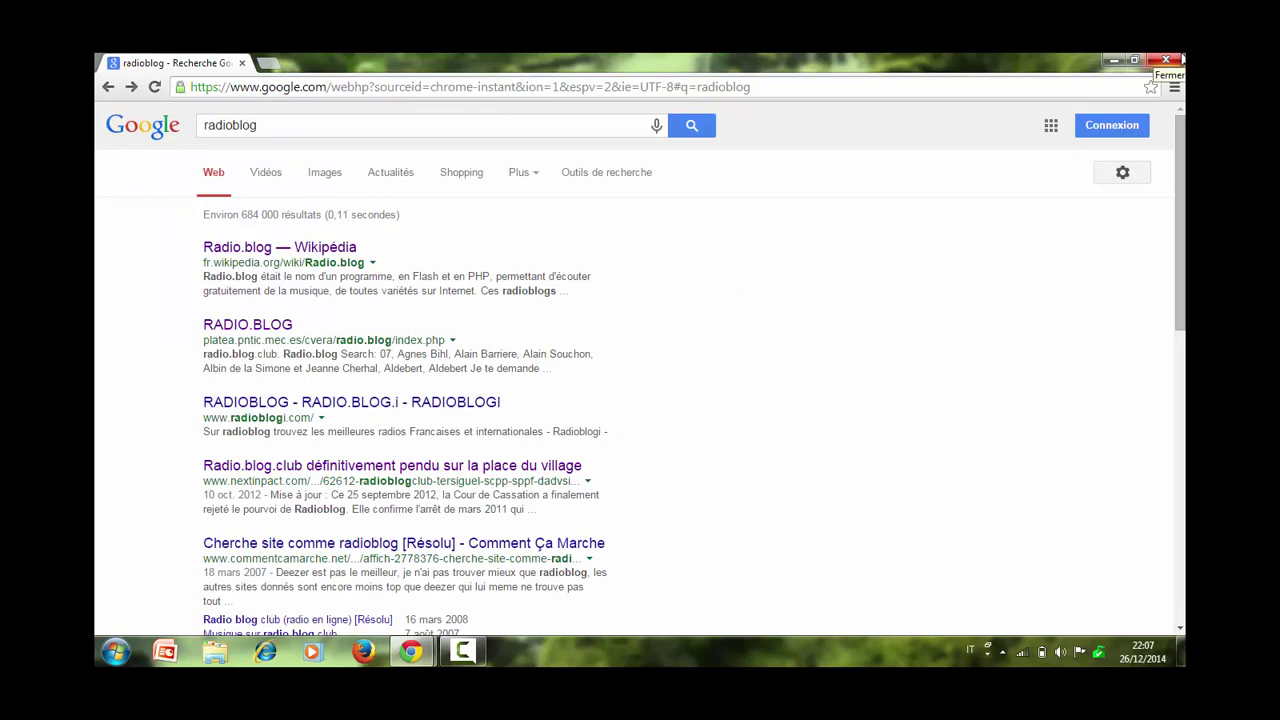
click(1181, 60)
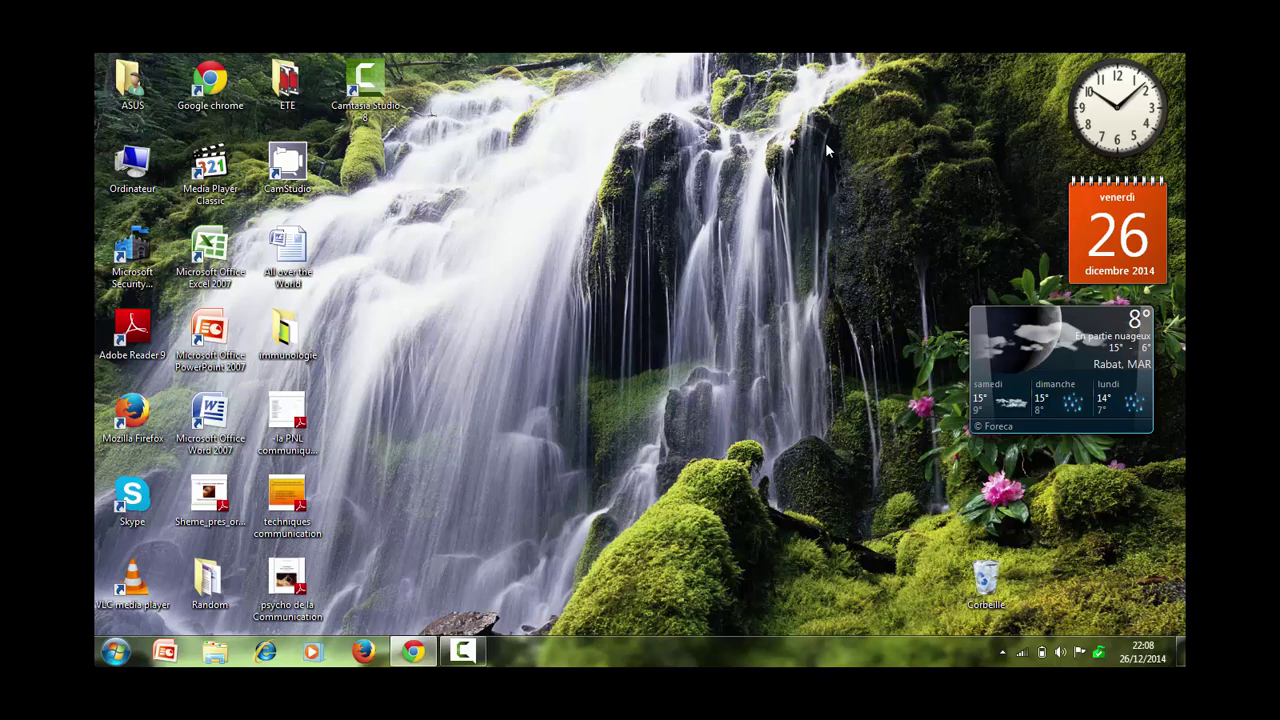
Reopen Chrome full-screen and run a Google search for 'wordpress'.
double_click(241, 88)
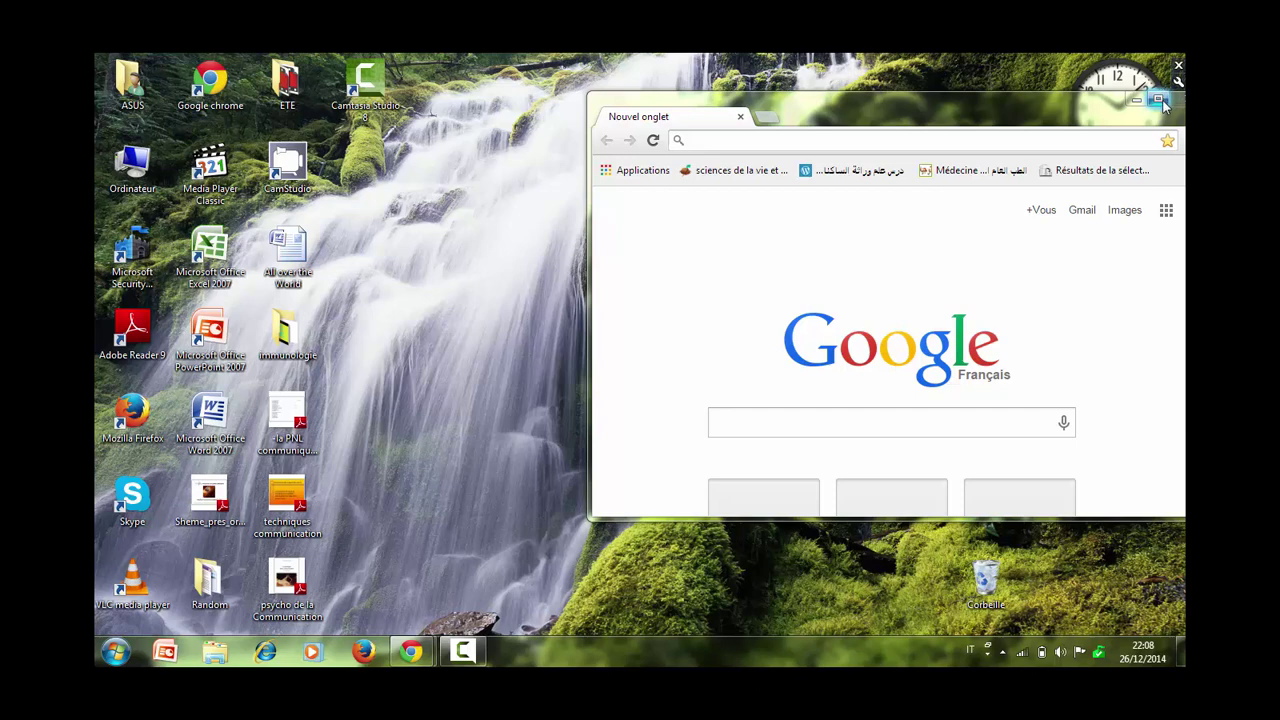
click(1159, 100)
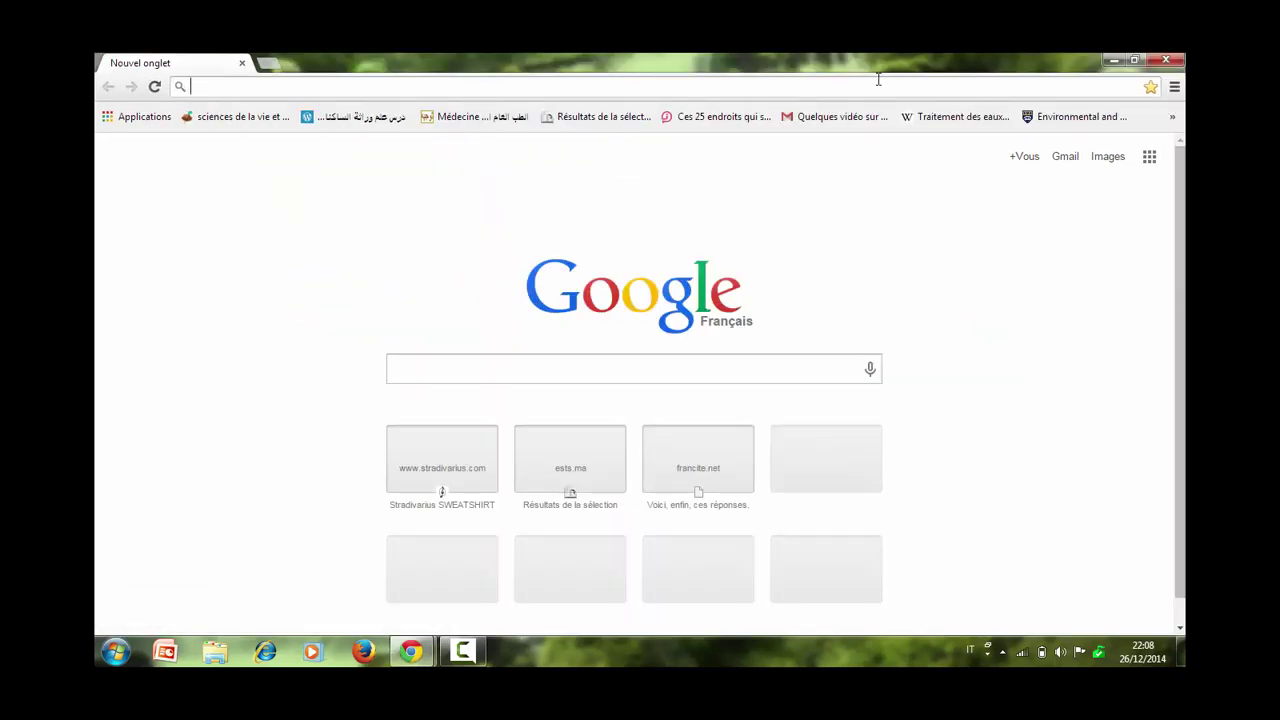
text(word)
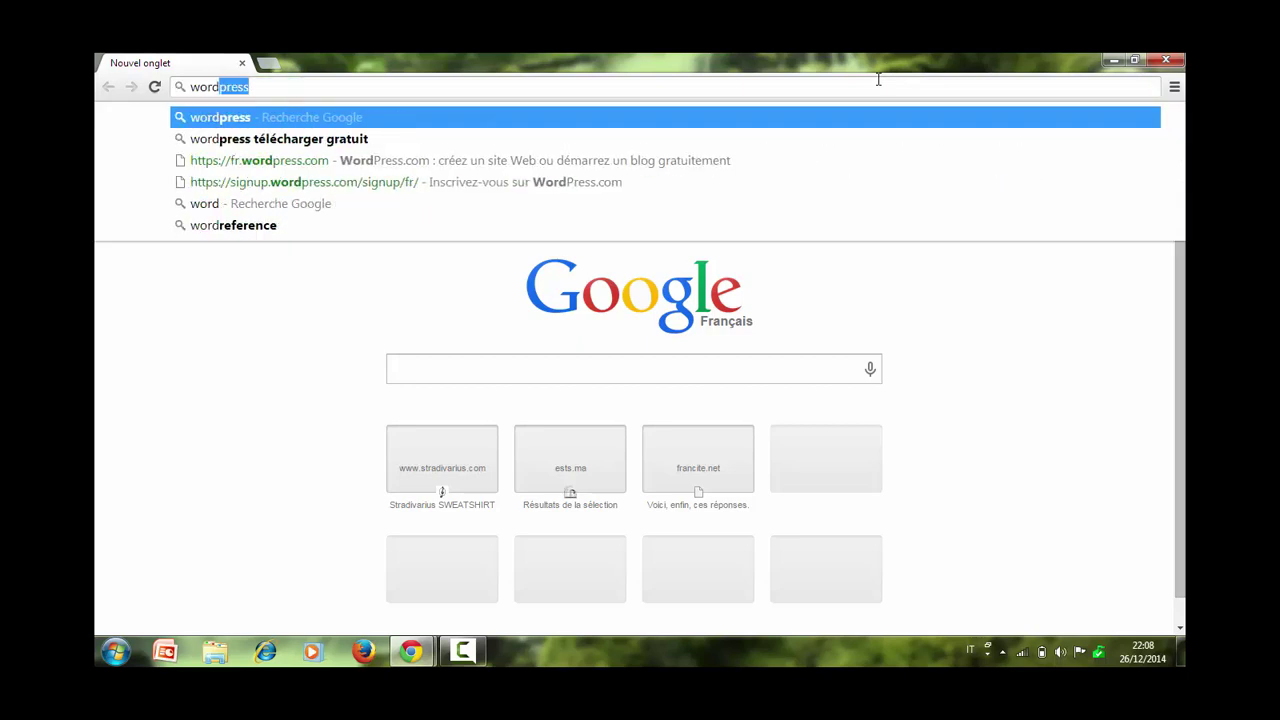
text(press)
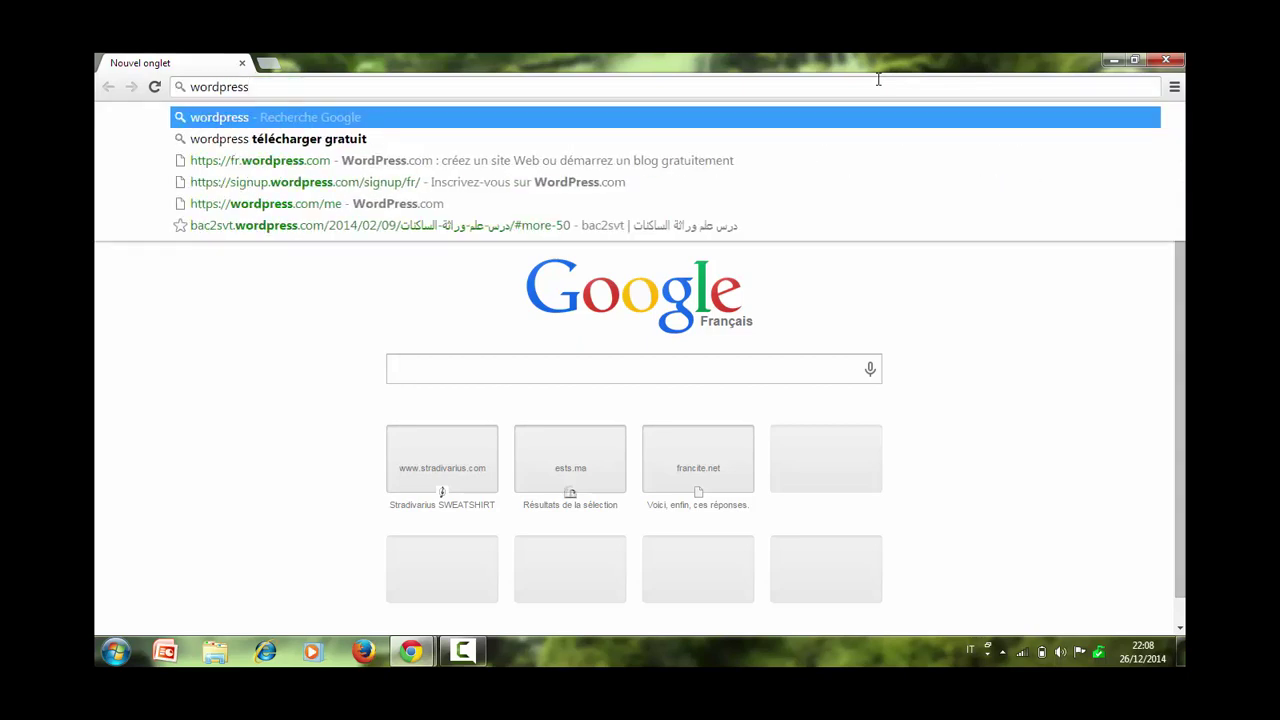
key(Return)
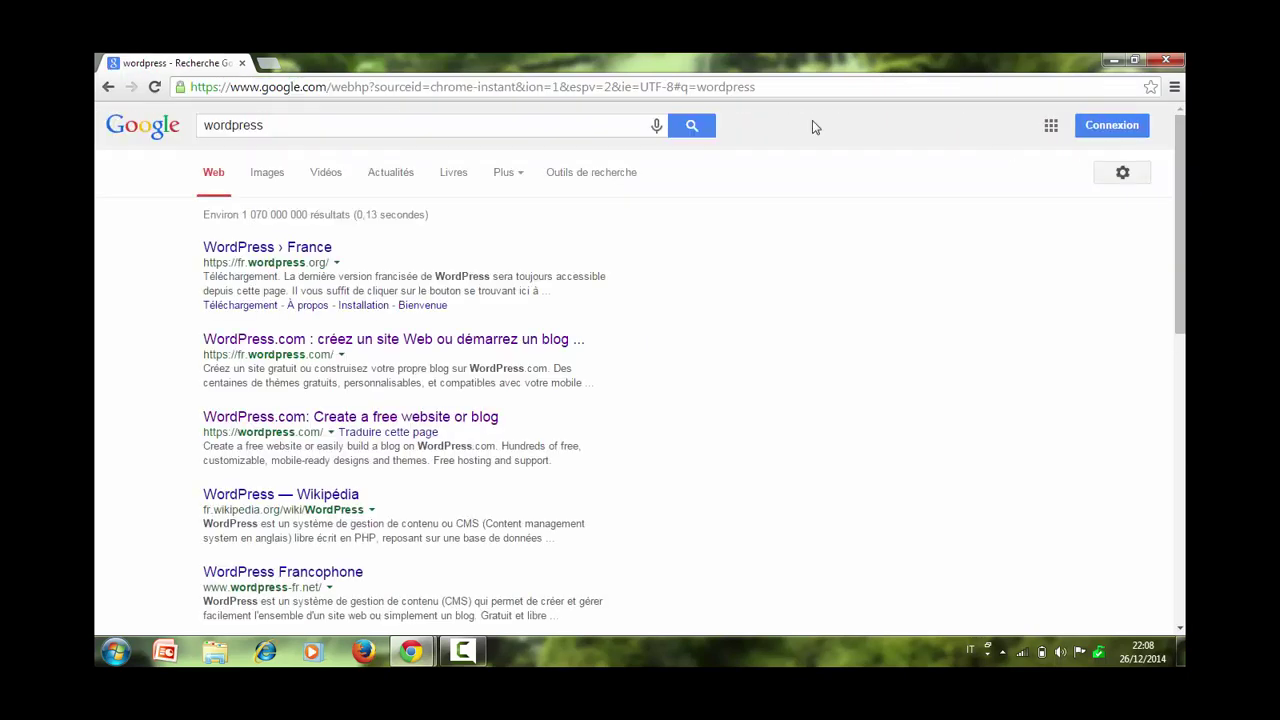
Open the 'WordPress.com : créez un site Web…' result to reach fr.wordpress.com.
click(493, 341)
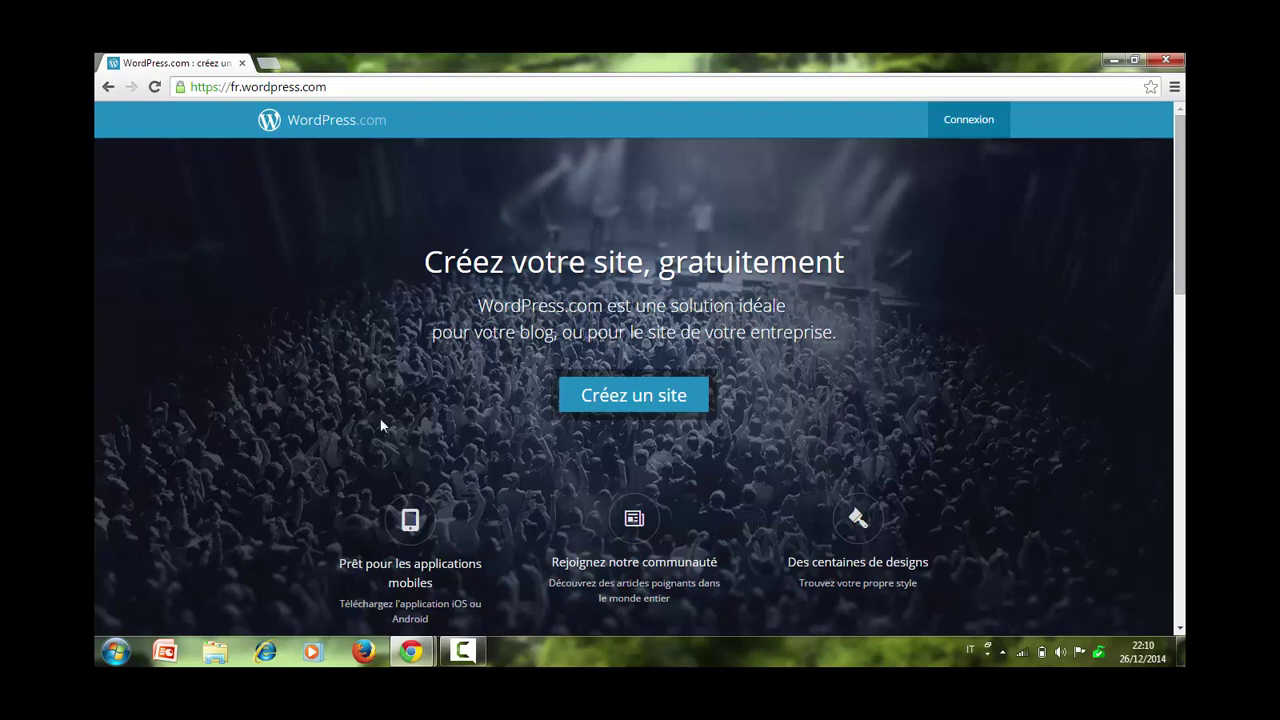
Choose 'Créez un site' and look over the sign-up fields and plan table.
click(660, 394)
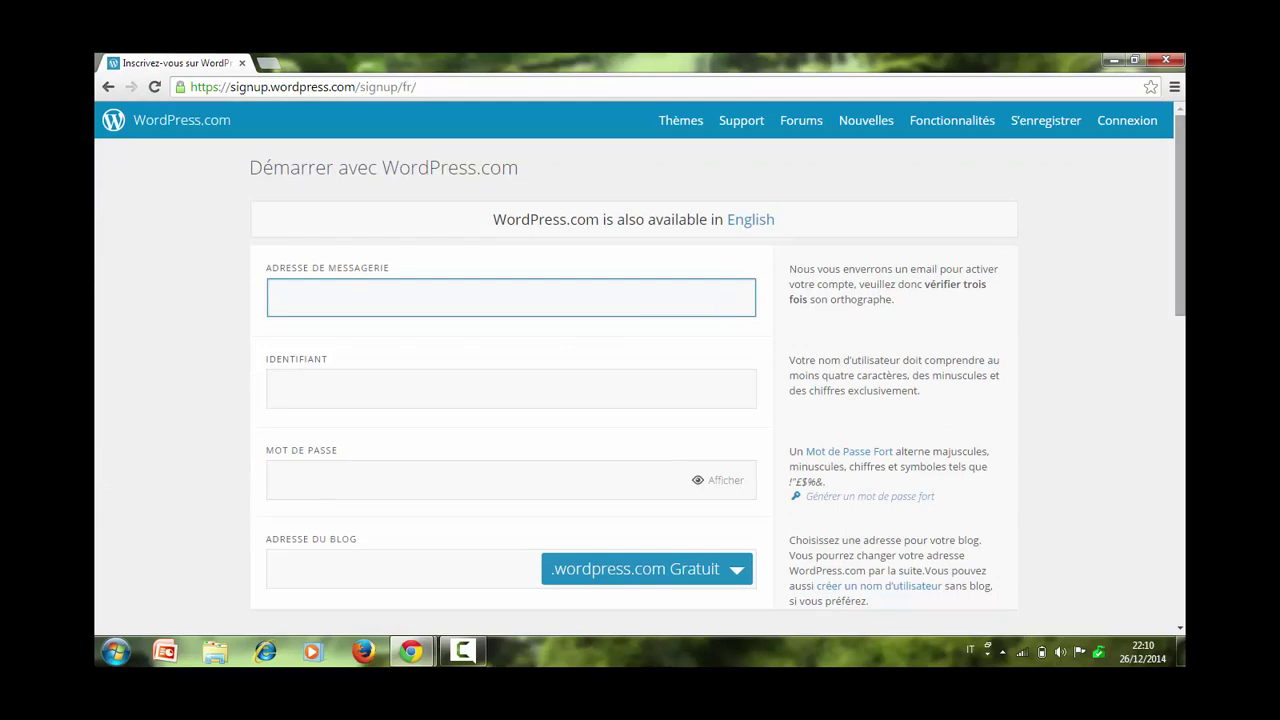
drag(1176, 244, 1175, 308)
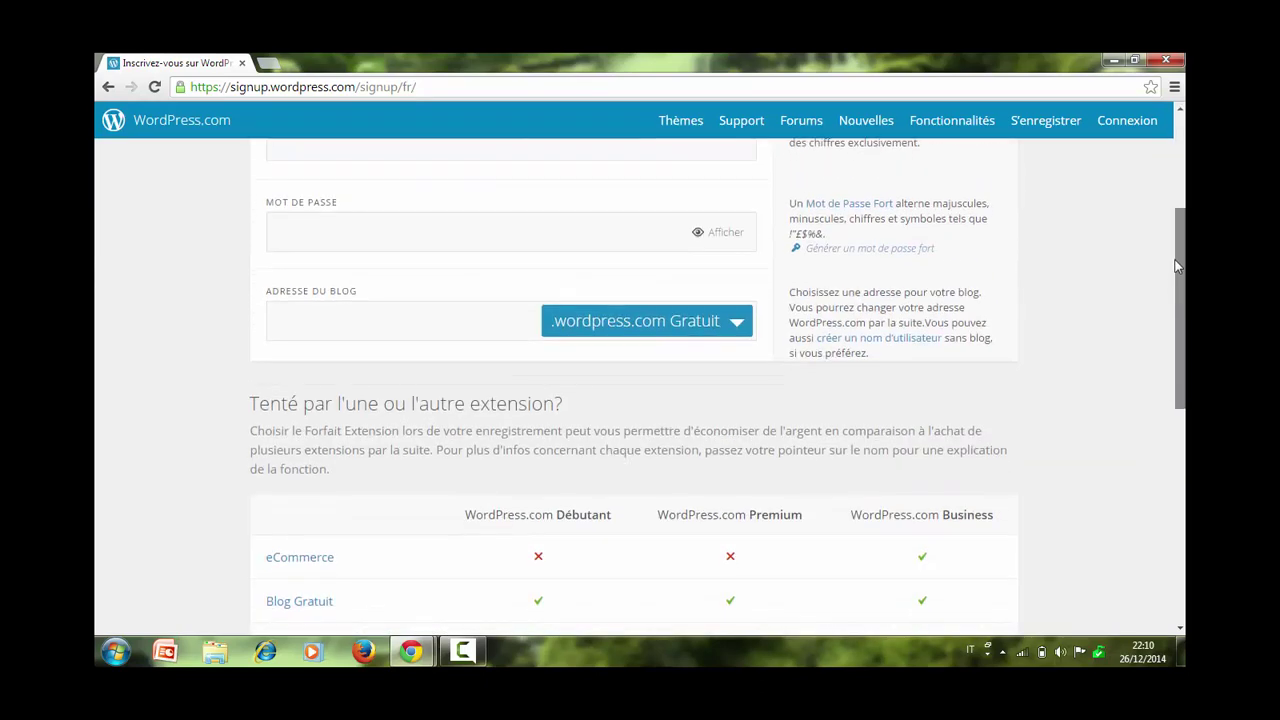
scroll(1140, 357, down, 3)
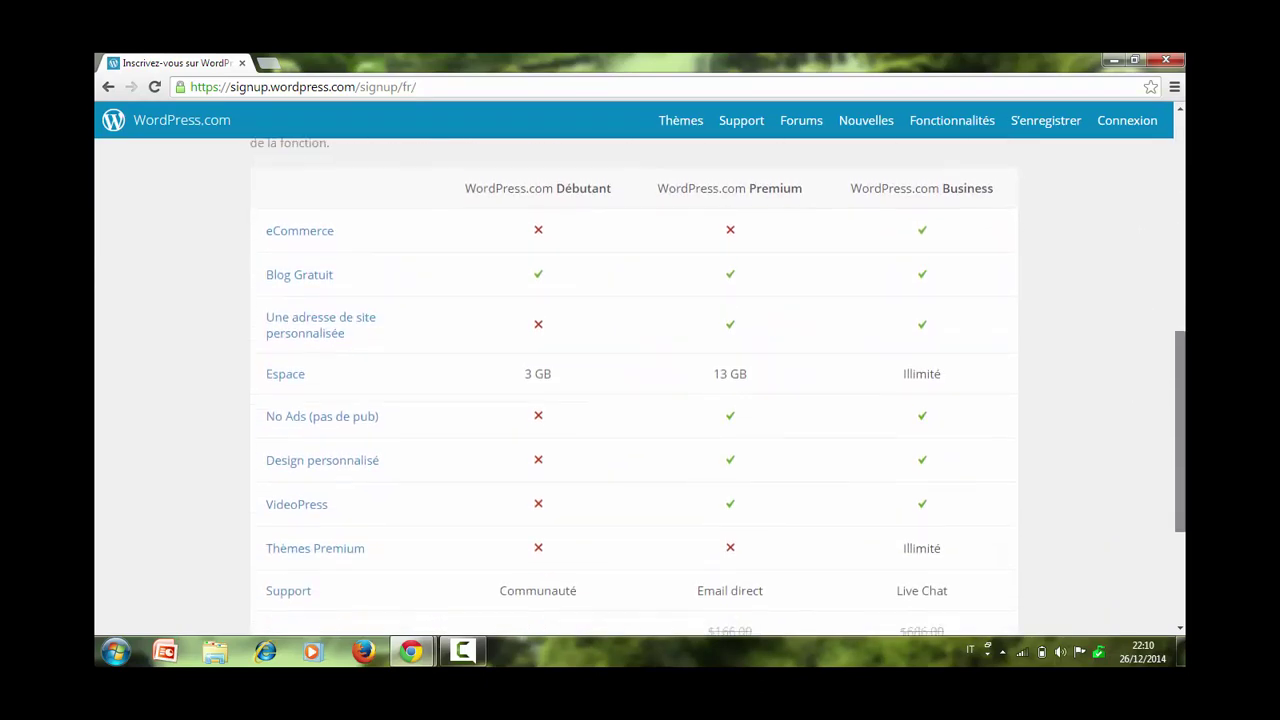
drag(1180, 430, 1180, 218)
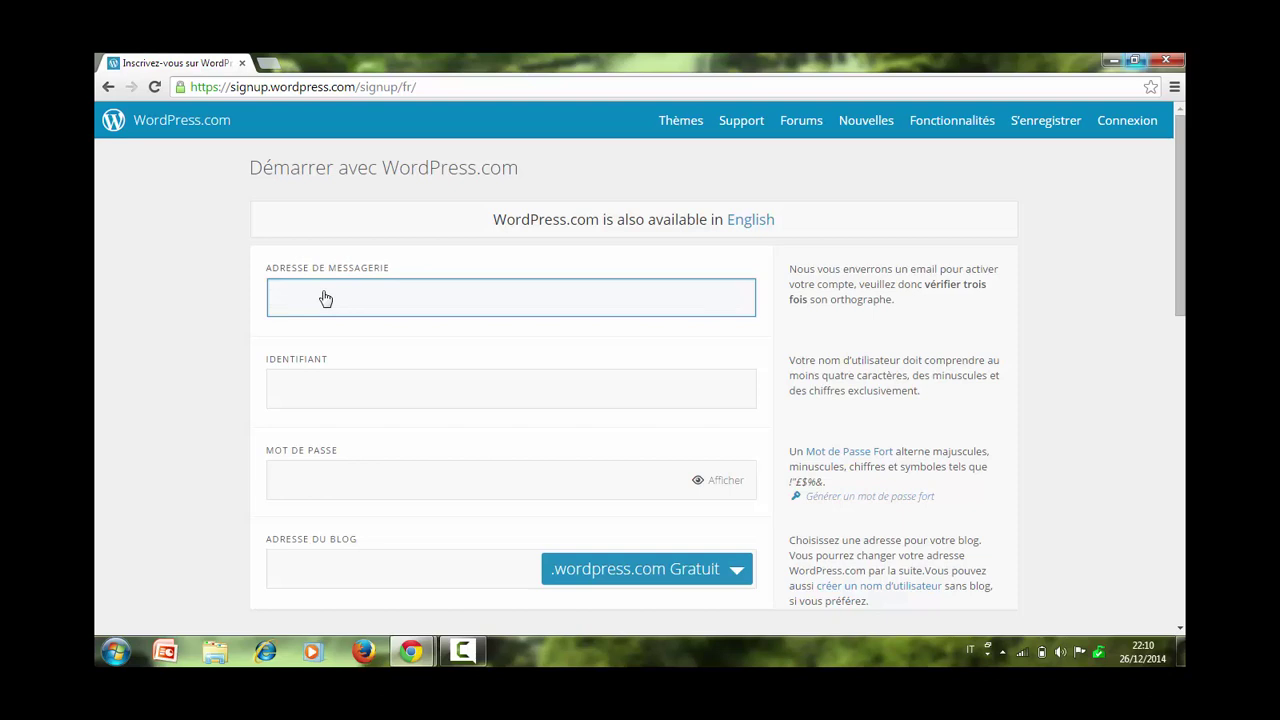
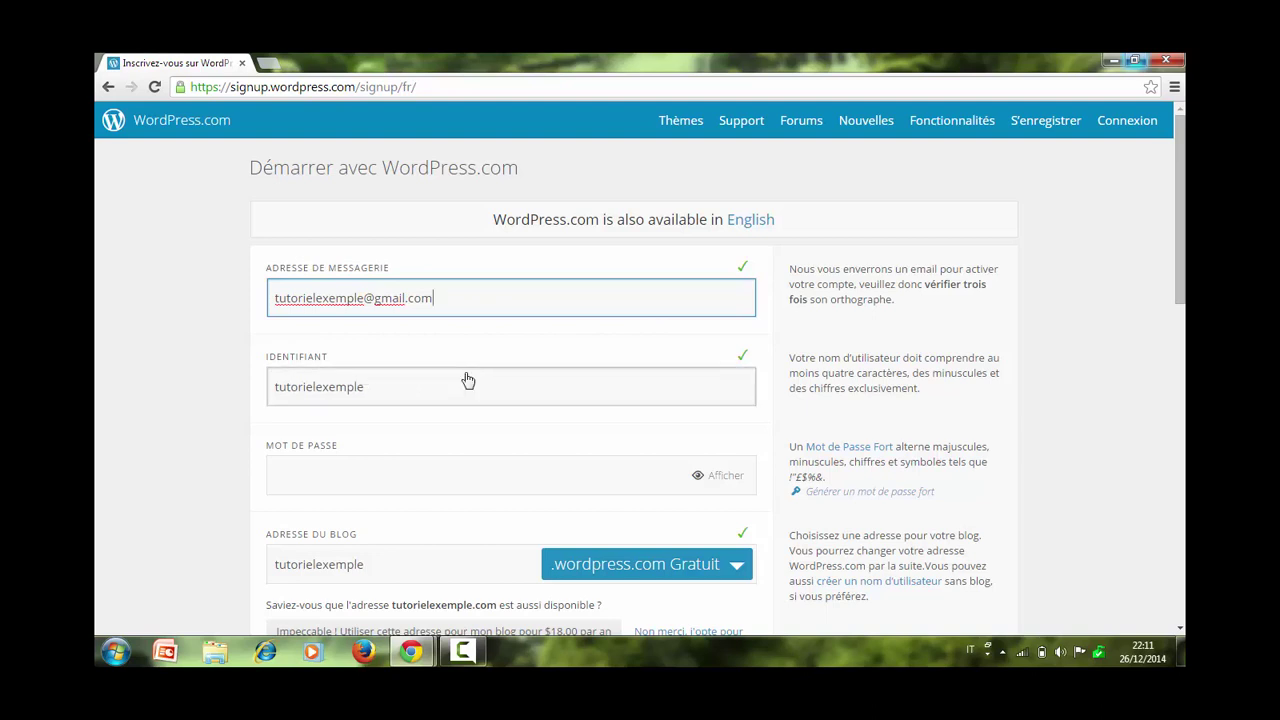
Enter the account e-mail address and password so the sign-up fields validate.
click(390, 393)
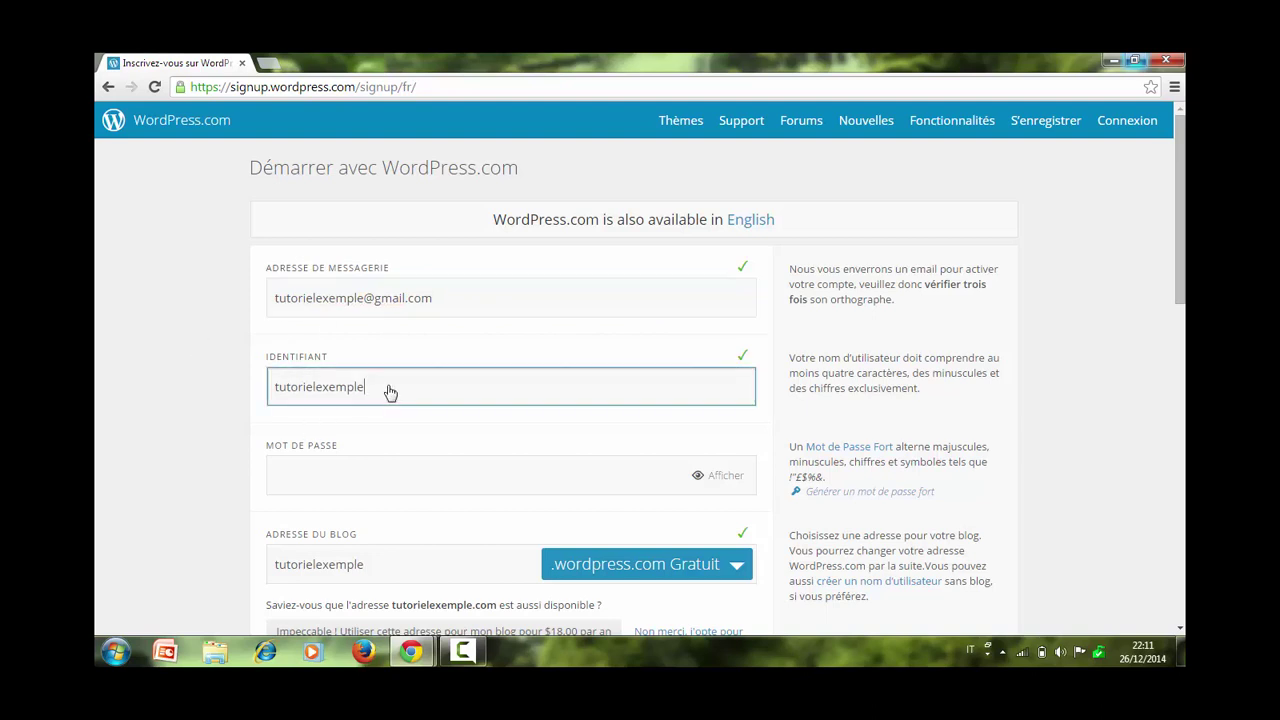
click(379, 483)
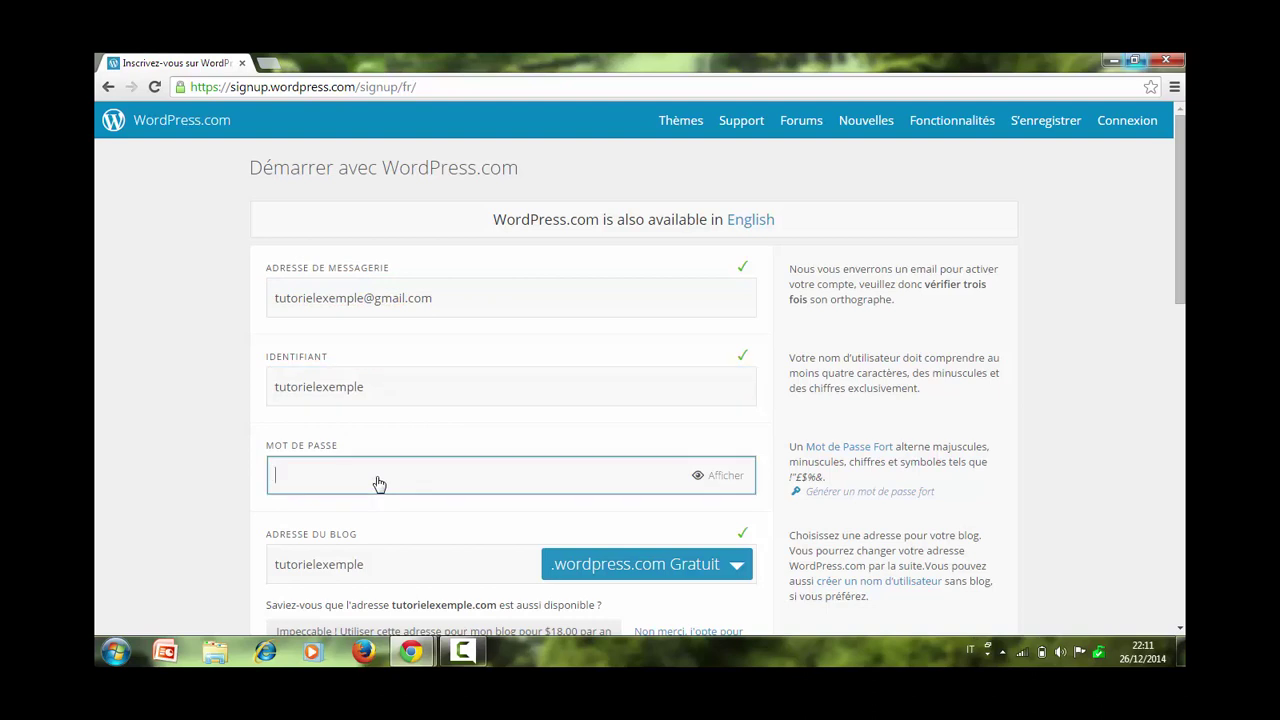
text(ab)
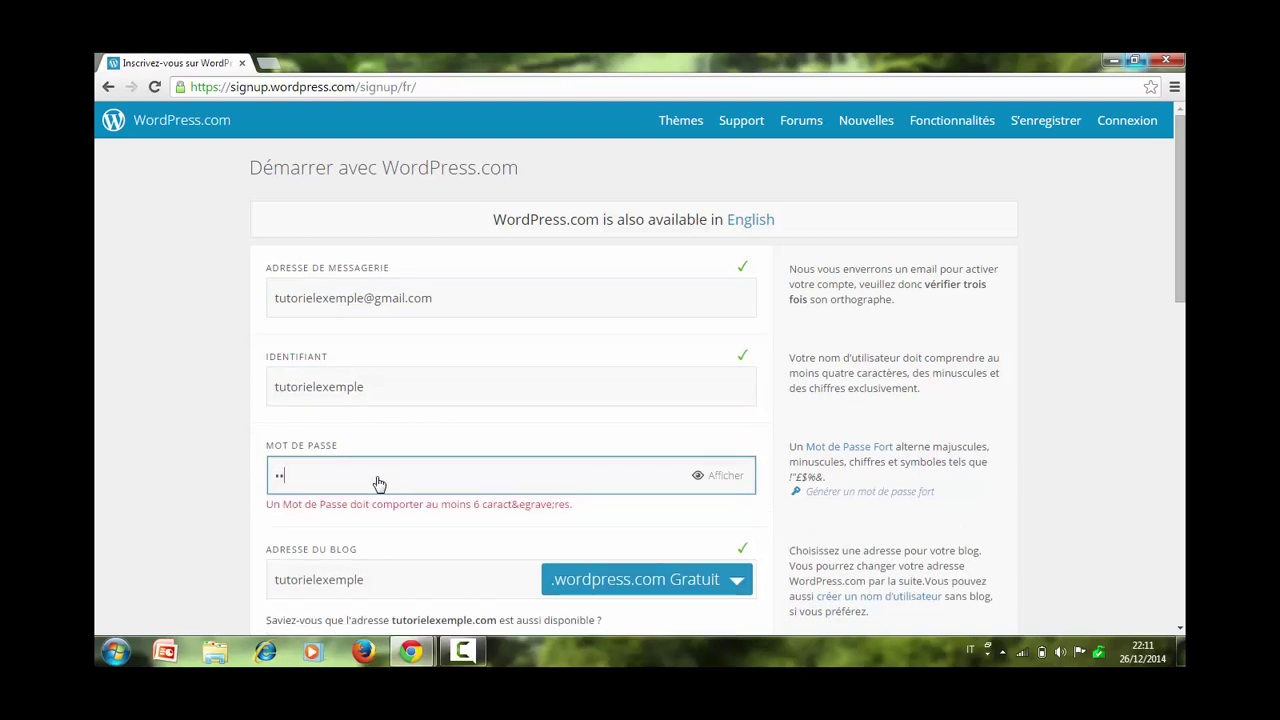
text(cde)
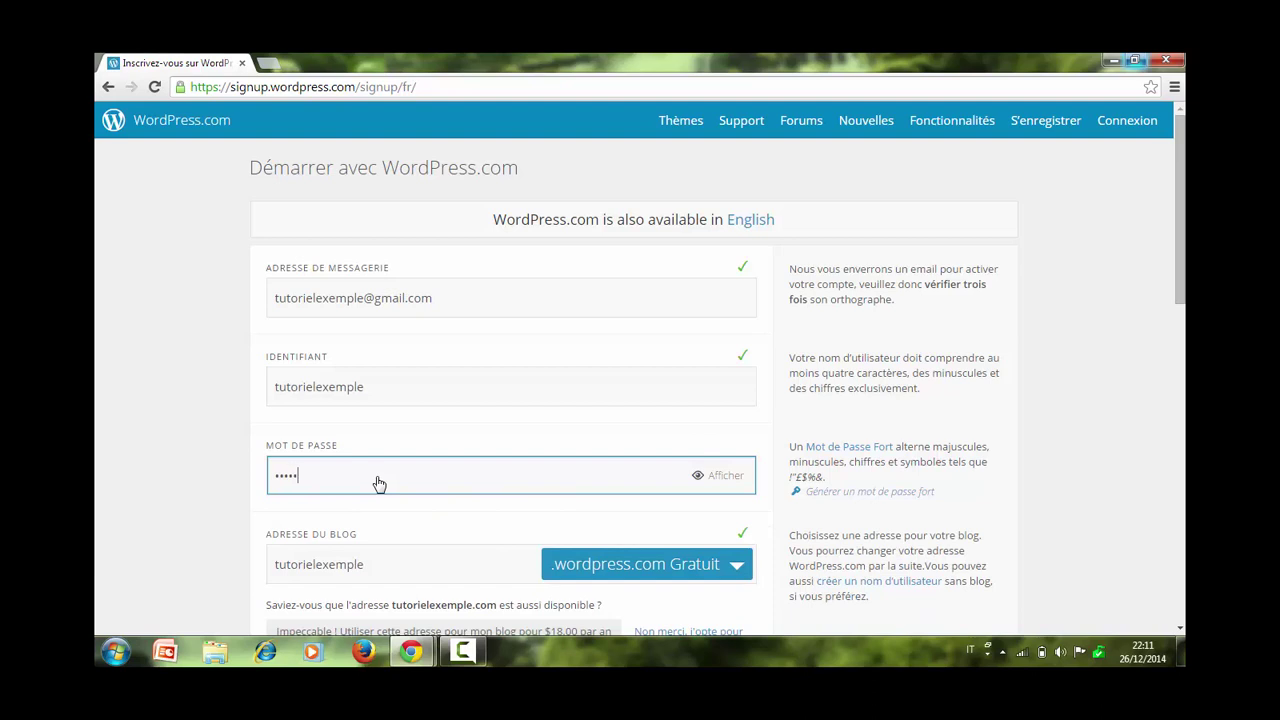
text(fghij)
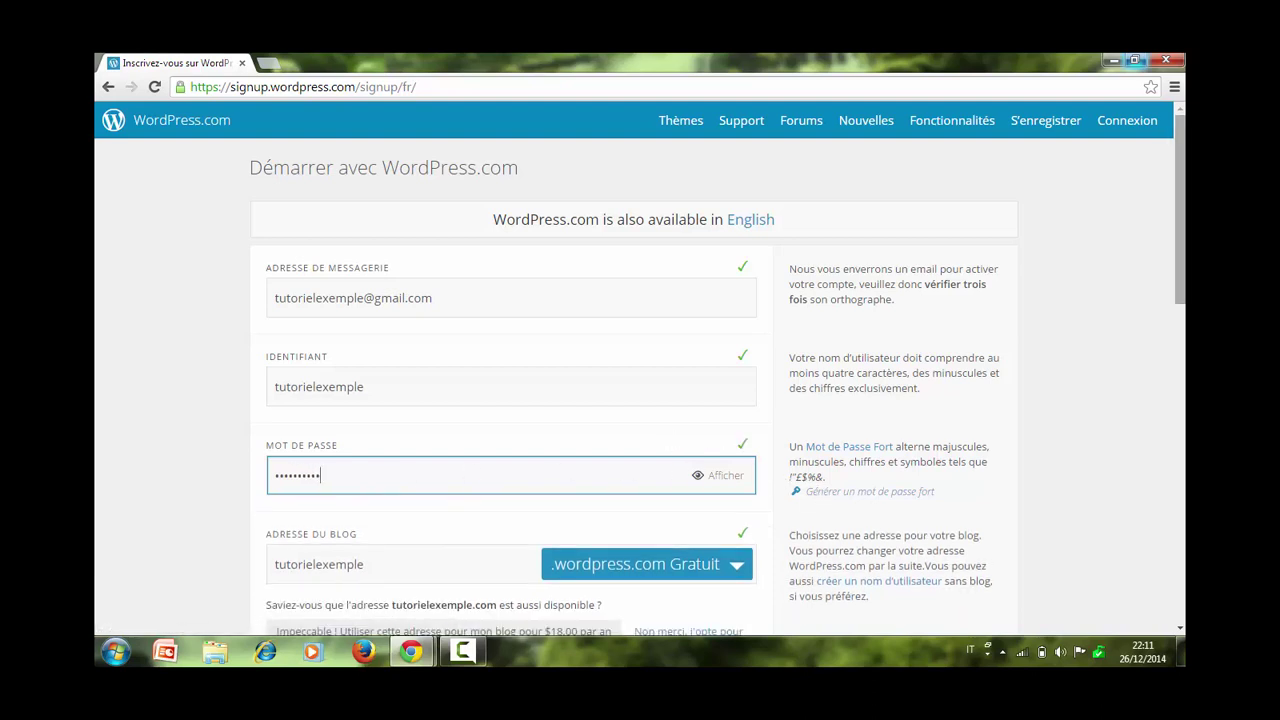
scroll(468, 398, down, 2)
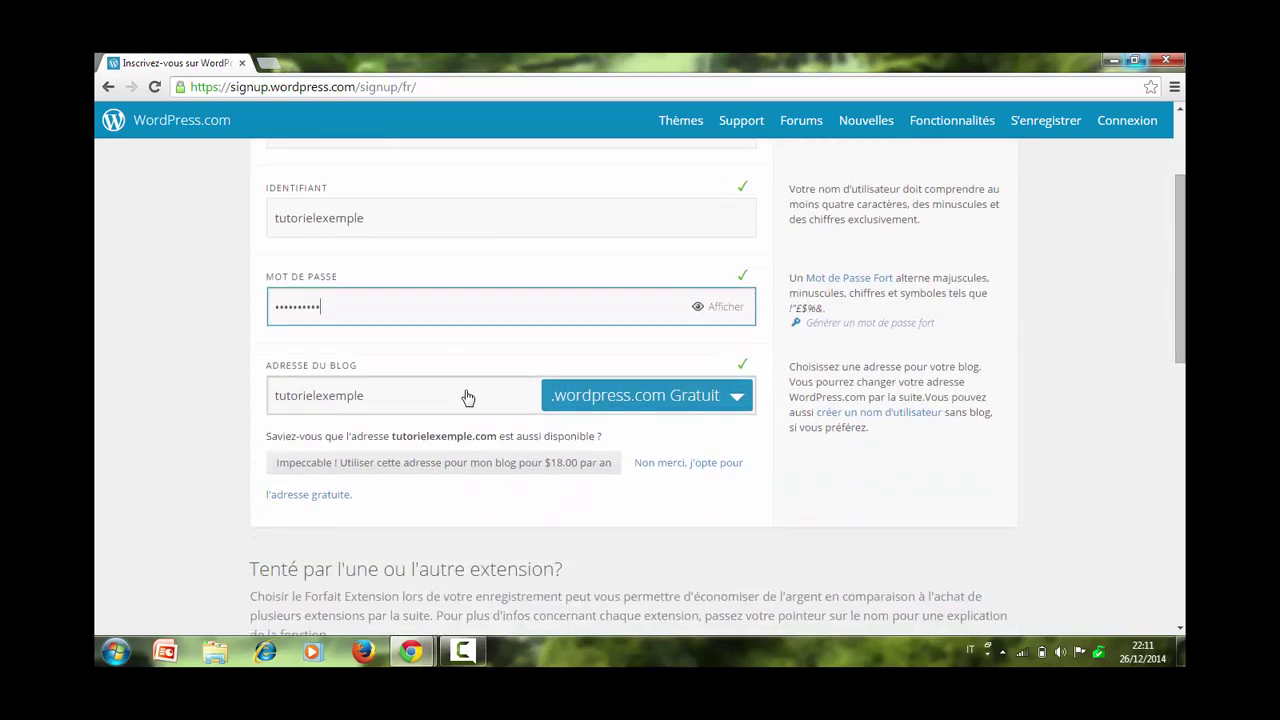
Correct the blog address to 'tutorielexemple'.
click(468, 398)
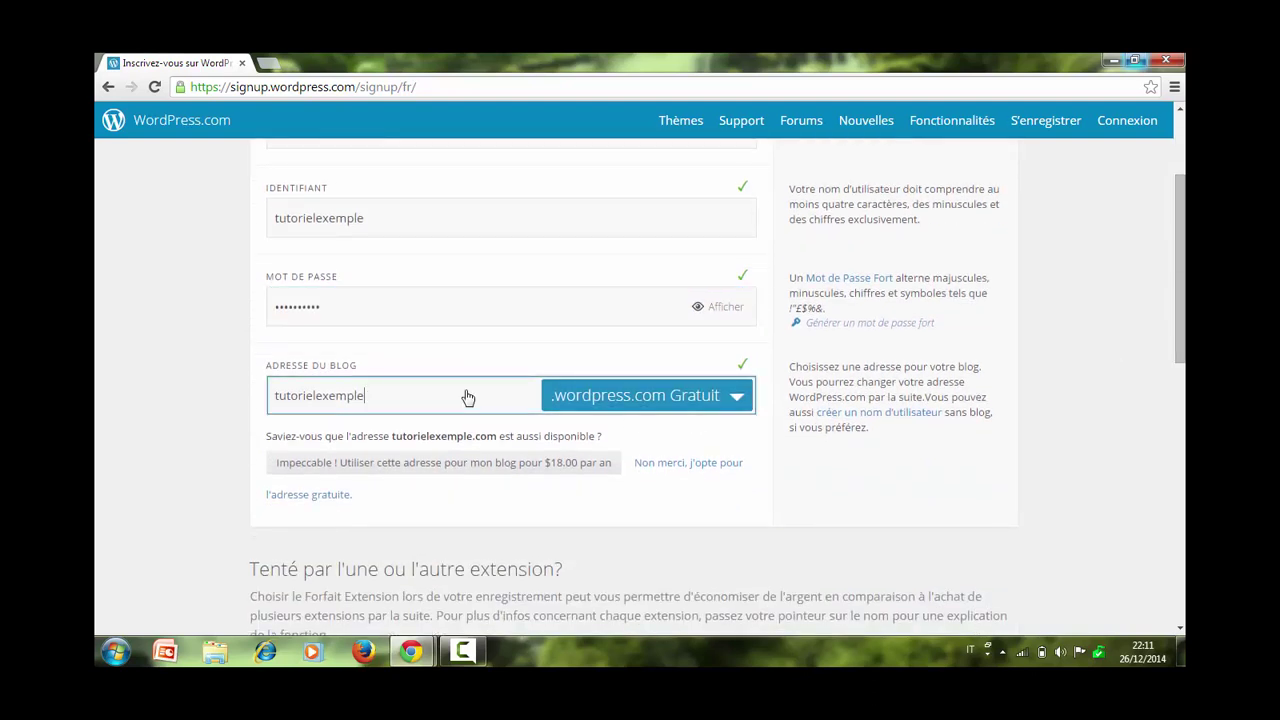
key(BackSpace)
key(BackSpace)
key(BackSpace)
key(BackSpace)
key(BackSpace)
key(BackSpace)
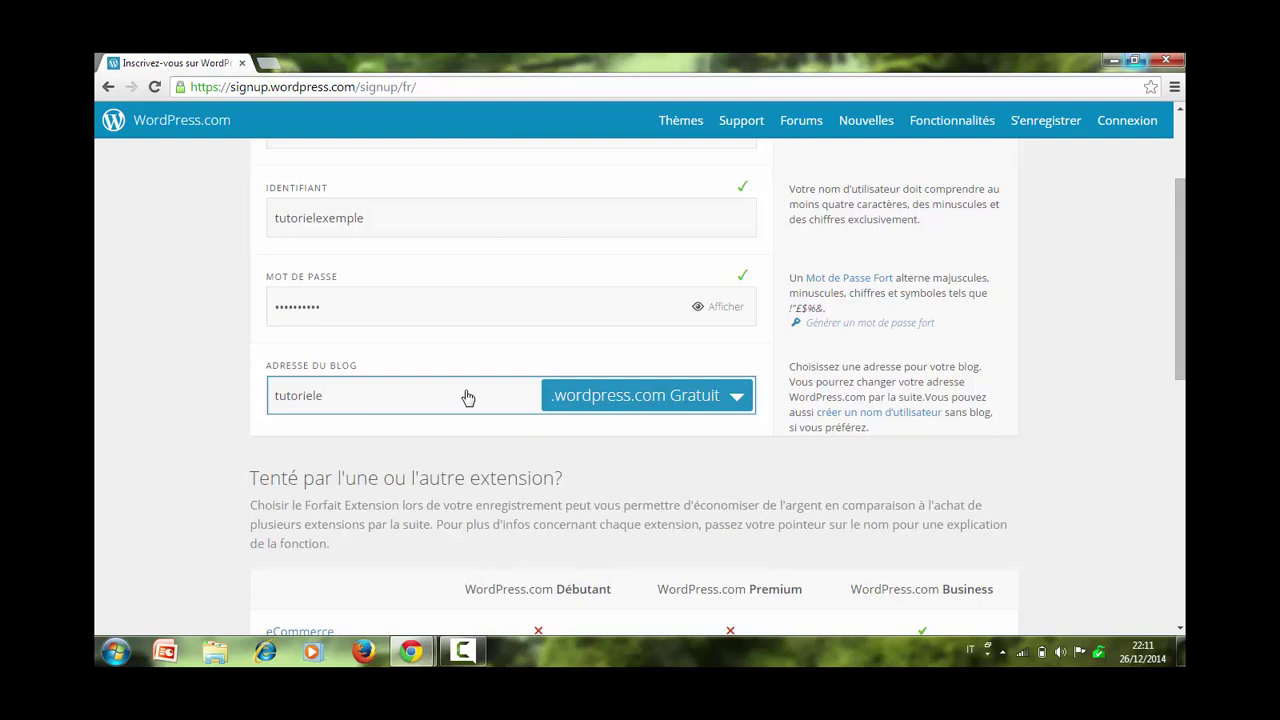
text(xemple)
Keep the free .wordpress.com domain and scroll down to the plan comparison.
click(743, 400)
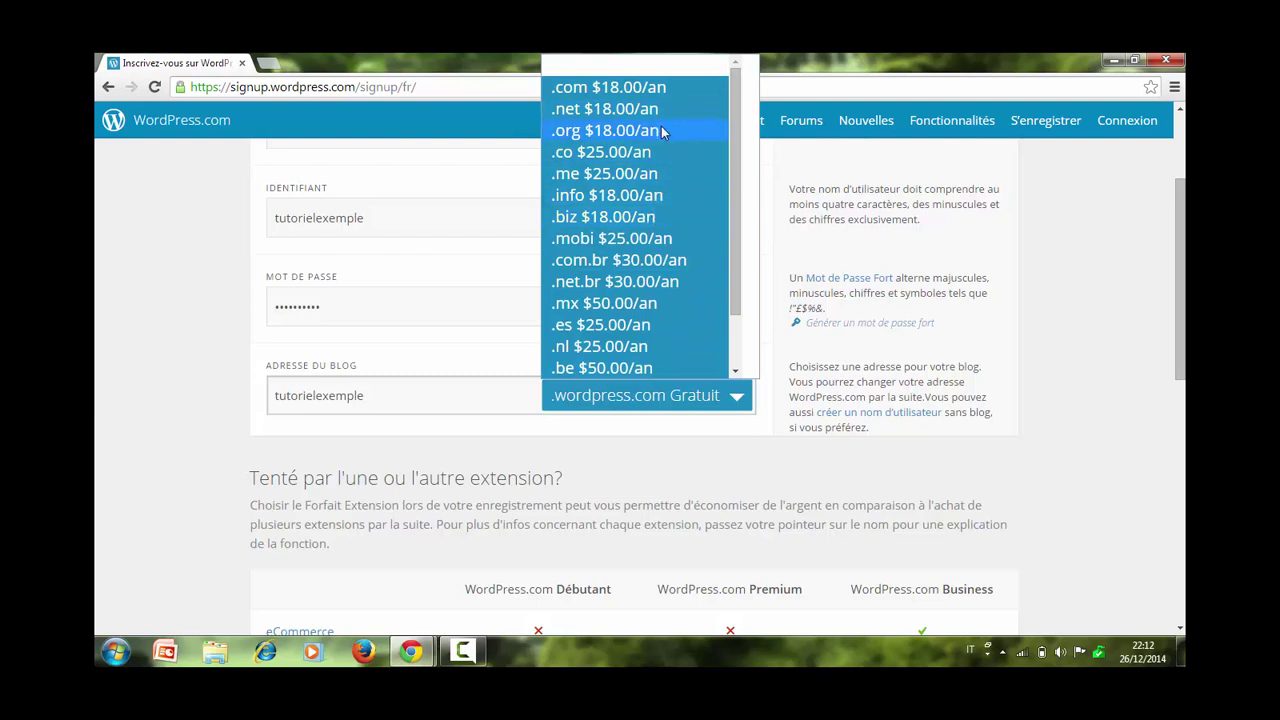
click(690, 425)
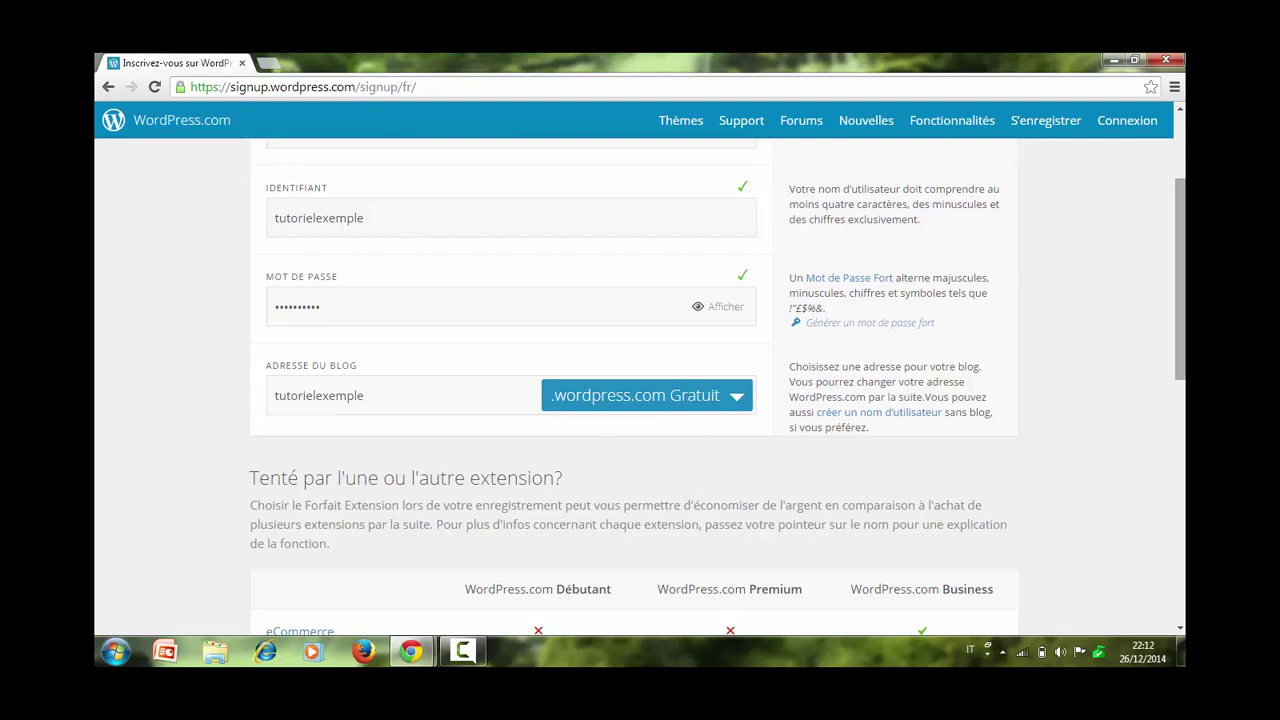
scroll(717, 388, up, 2)
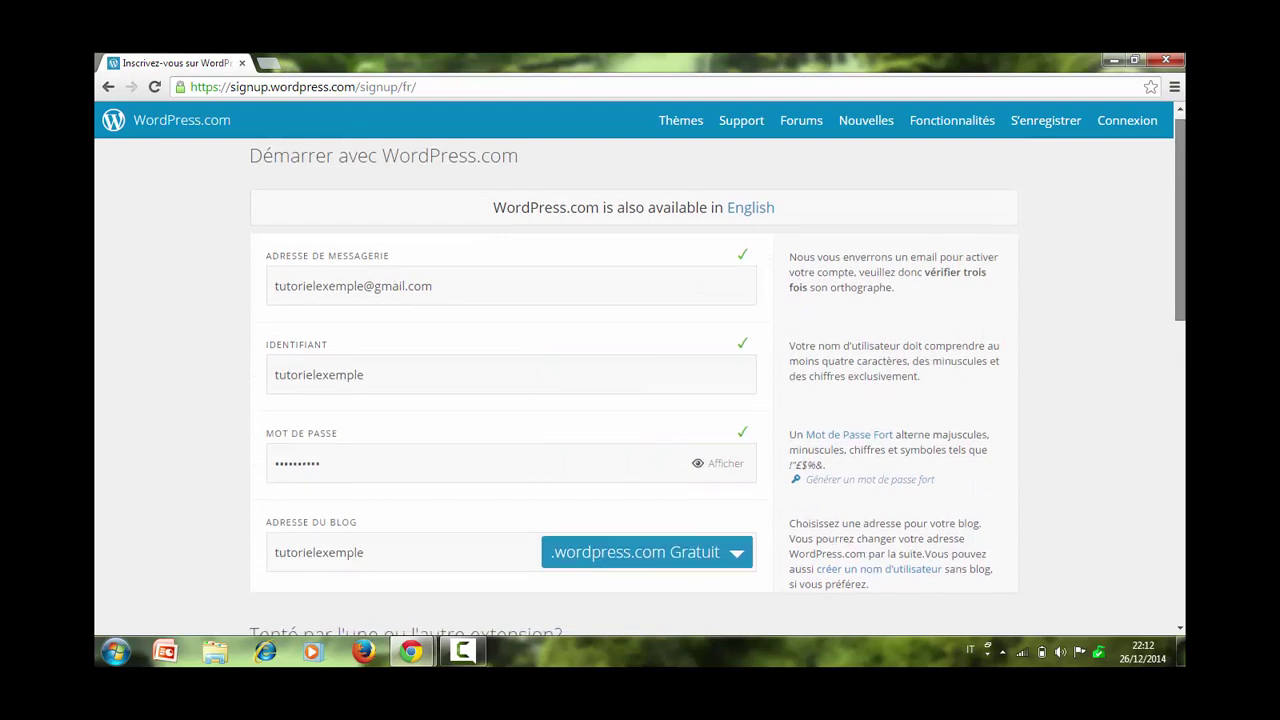
scroll(1123, 403, down, 5)
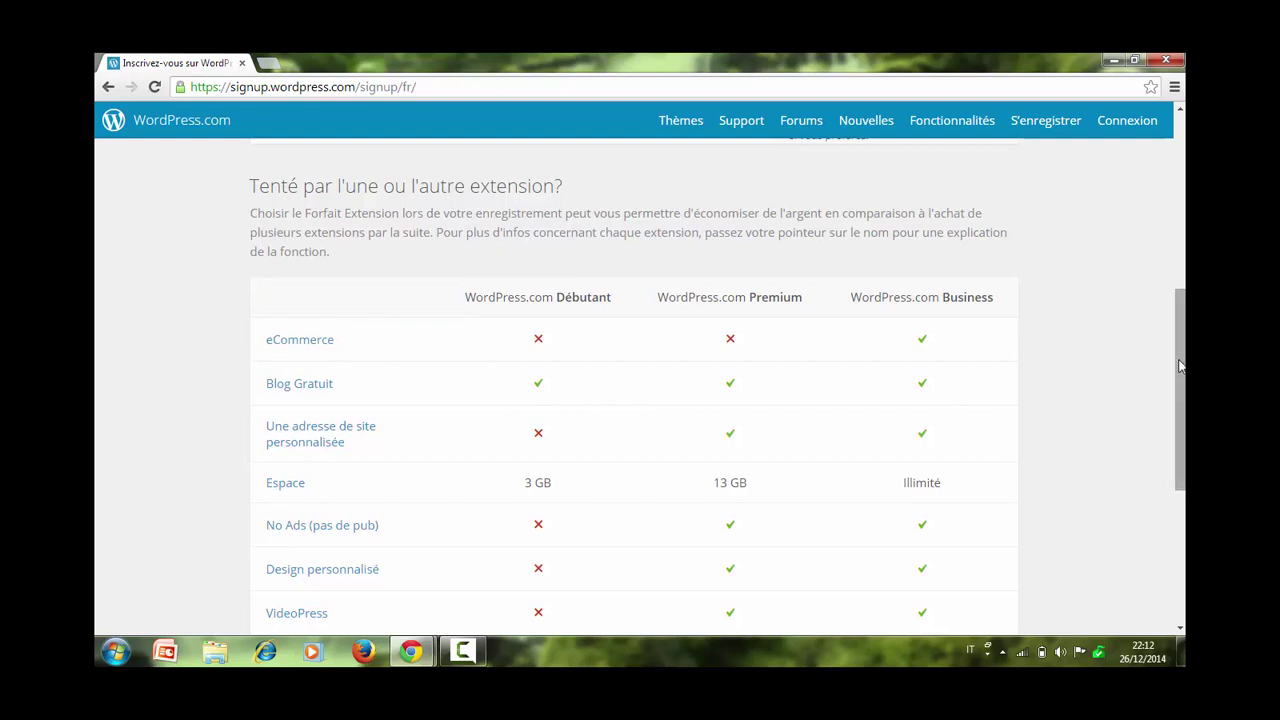
scroll(1174, 450, down, 3)
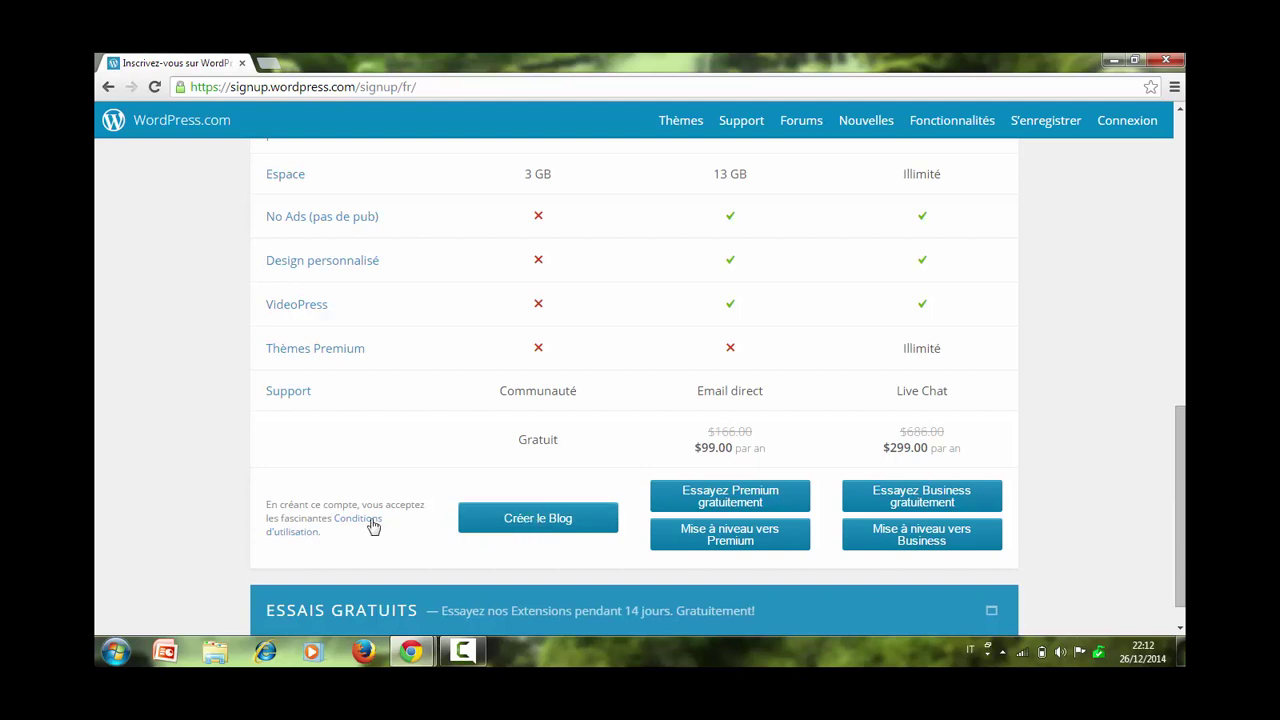
Create the free blog and give it the description 'Tutoriel'.
click(553, 525)
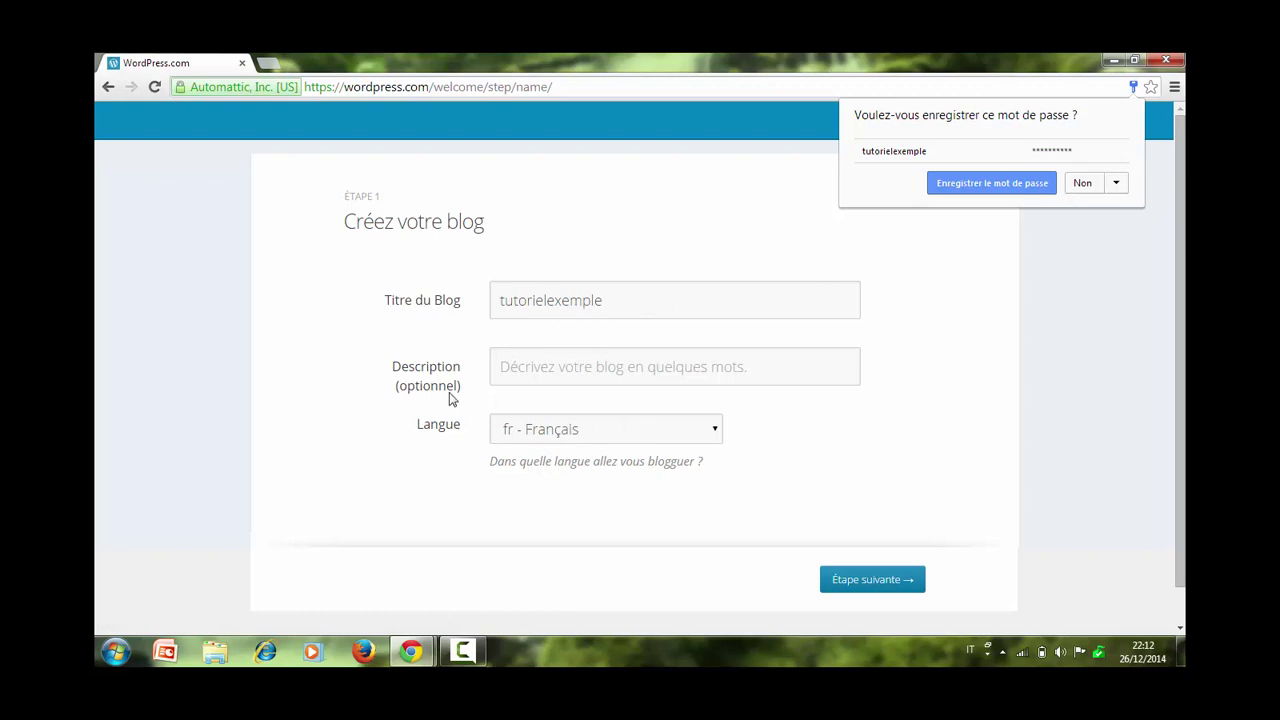
click(512, 368)
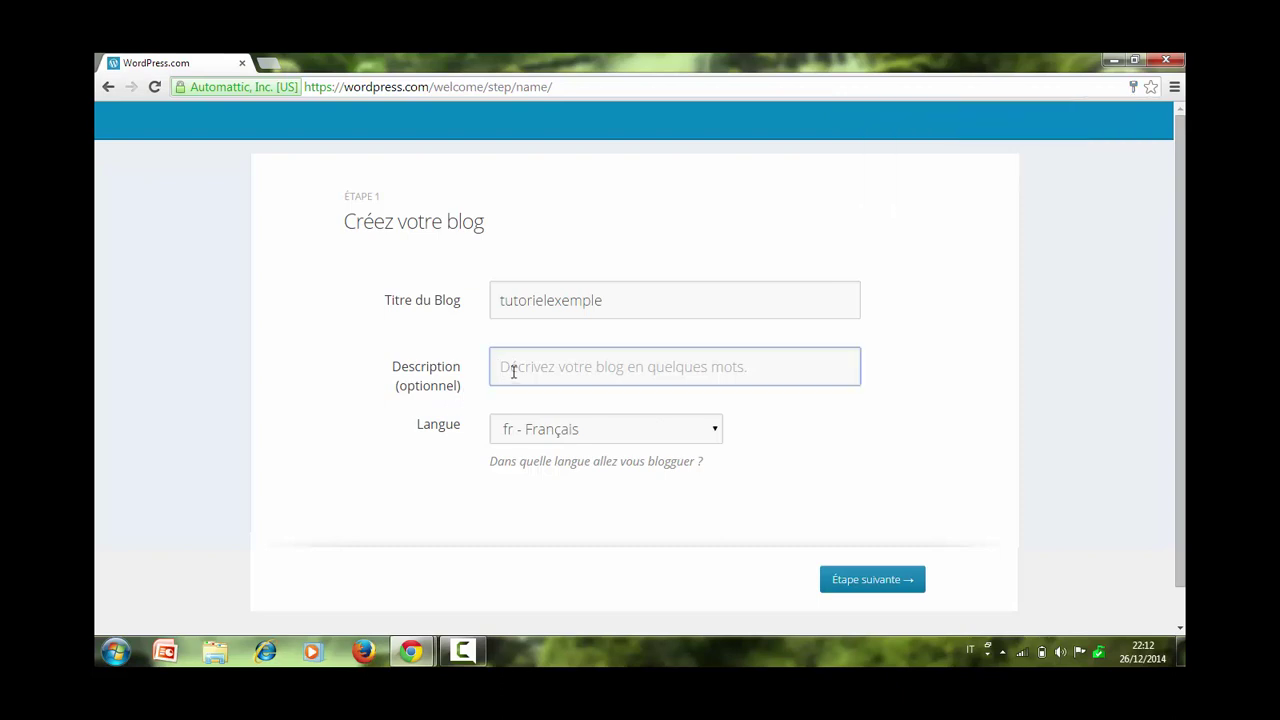
text(T)
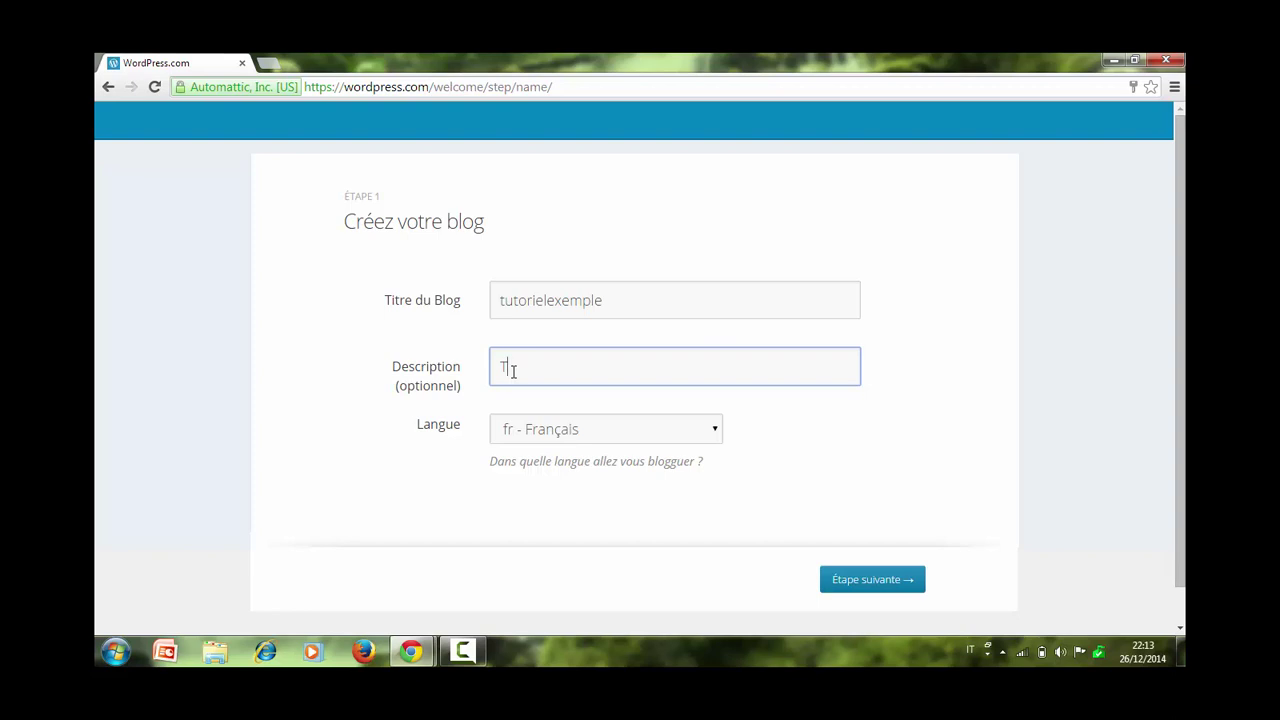
text(toriel)
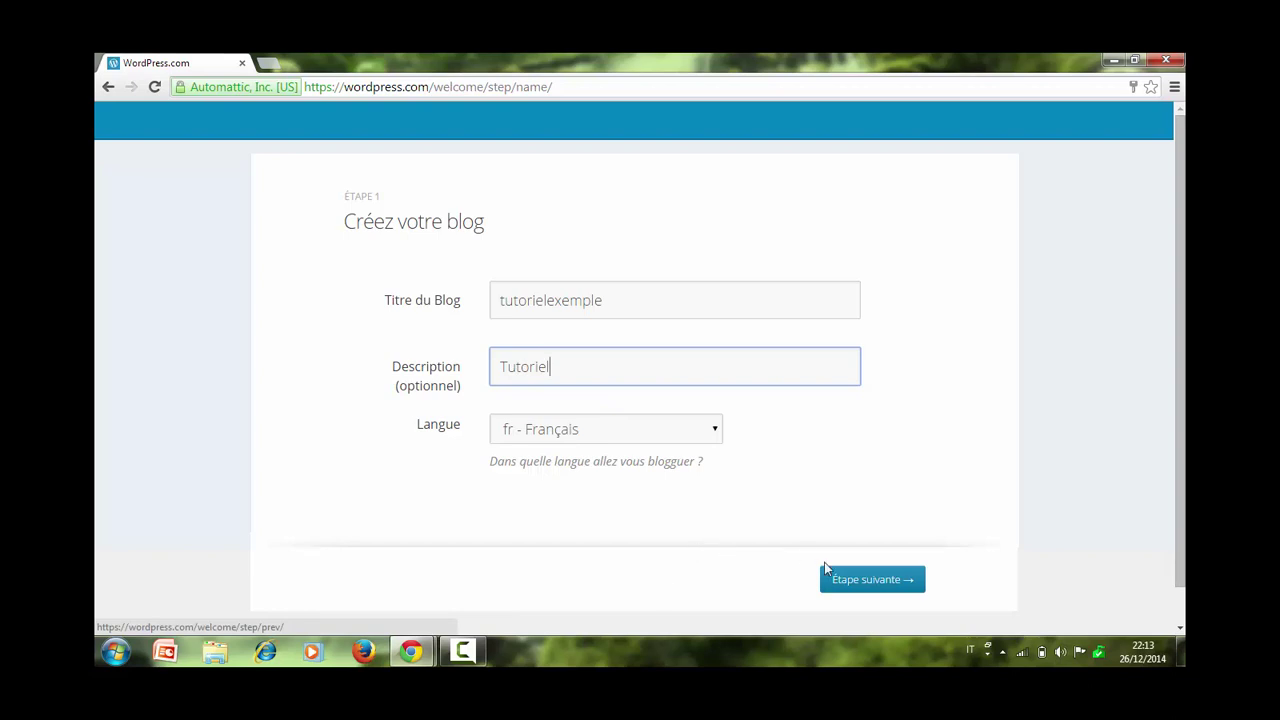
Pick the Edin theme and continue past its customization step to social sharing.
click(850, 580)
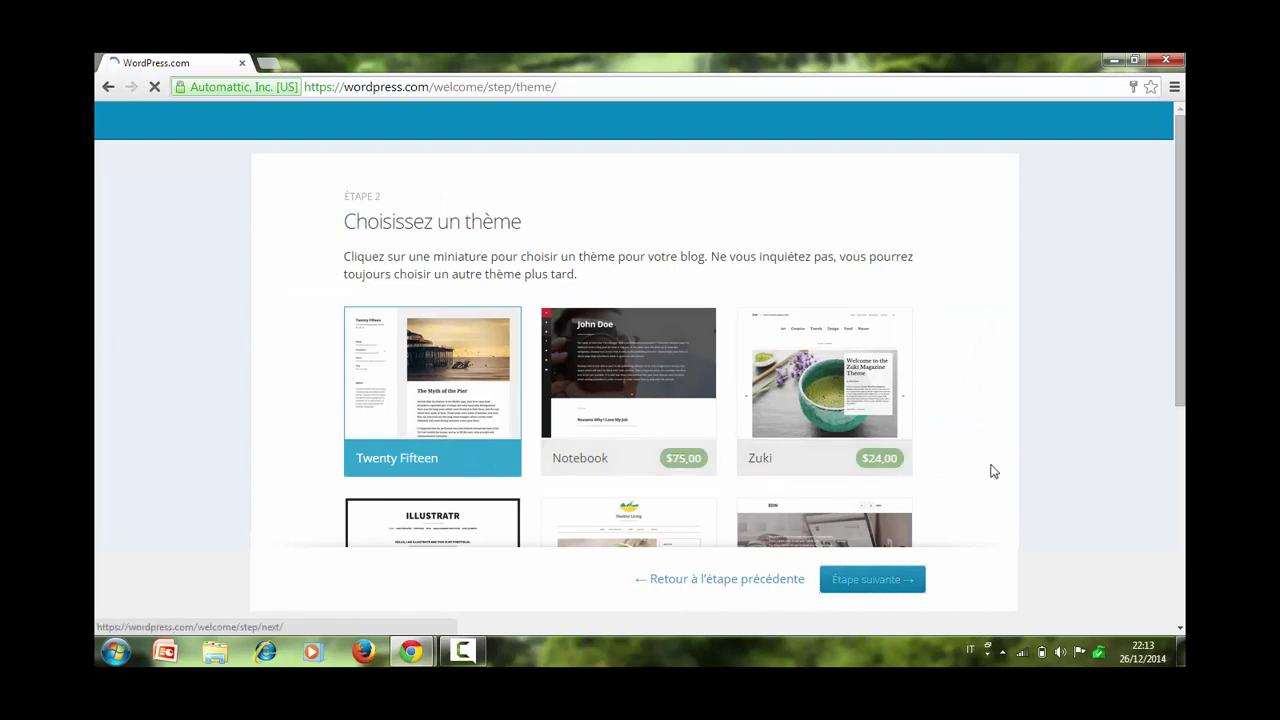
drag(1181, 305, 1175, 350)
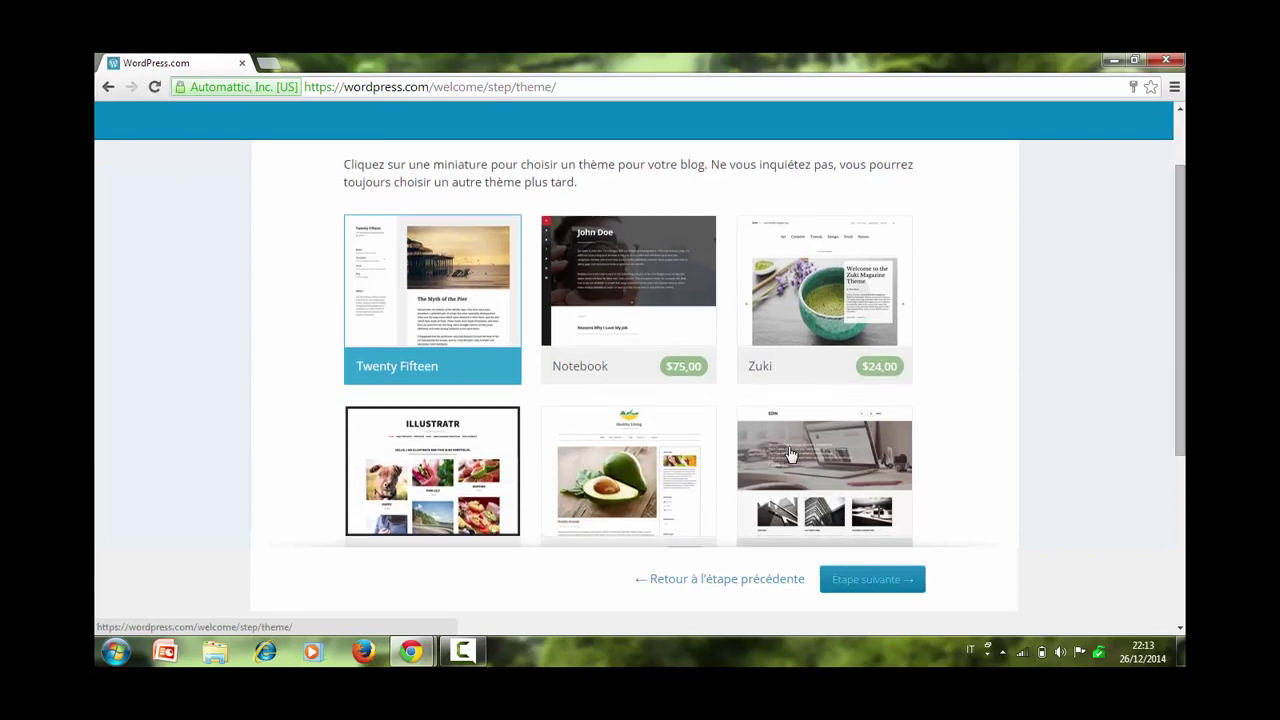
click(790, 455)
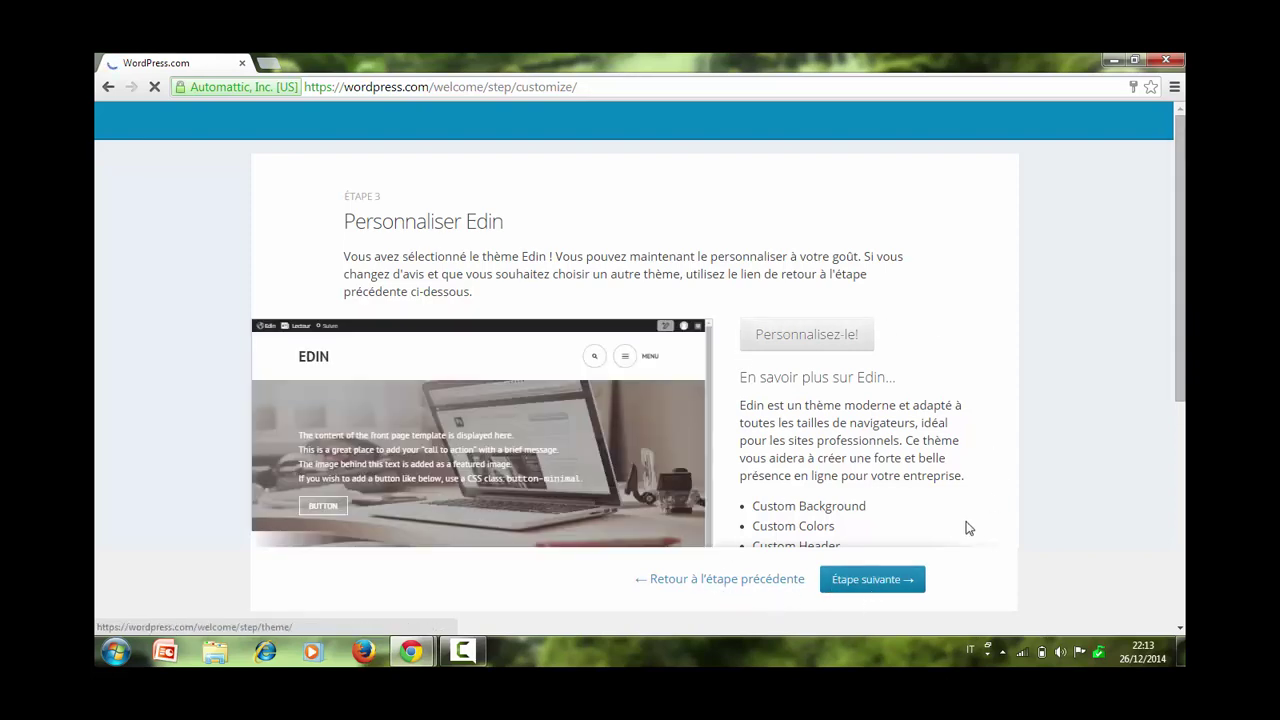
click(875, 582)
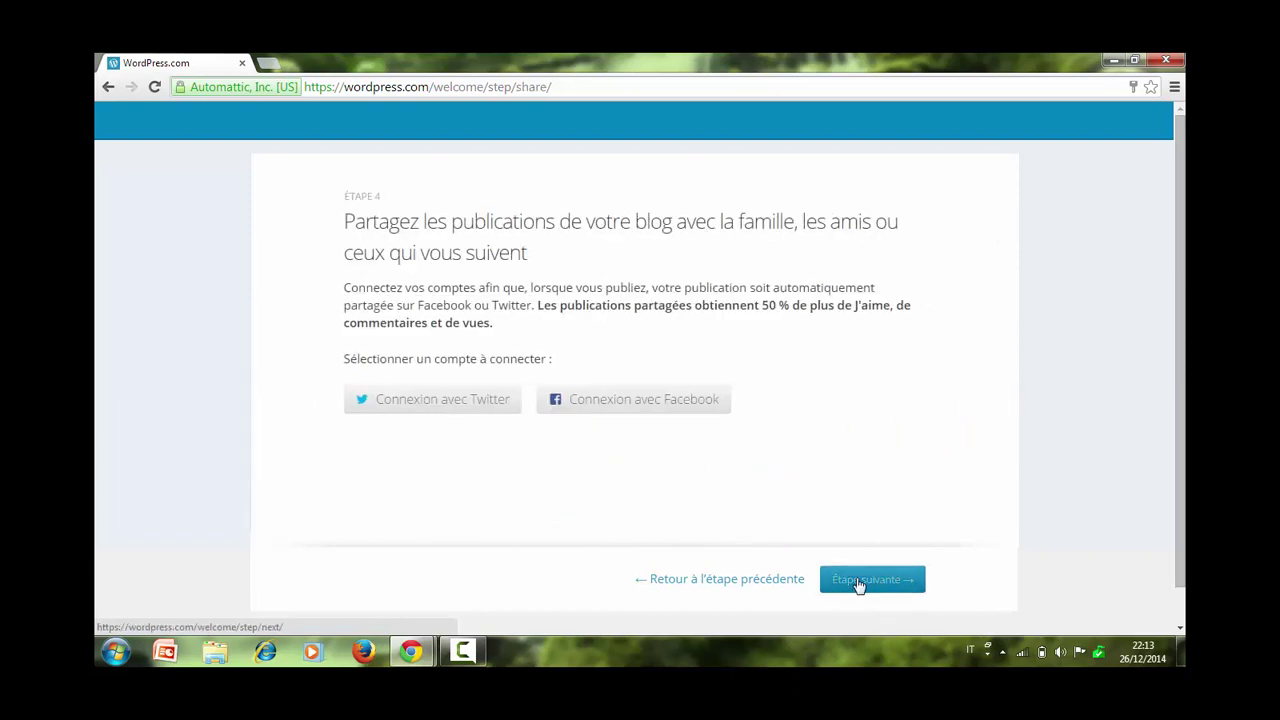
Skip social-account connection, dismiss the first-post banner, and explore the tutorielexemple dashboard.
click(860, 582)
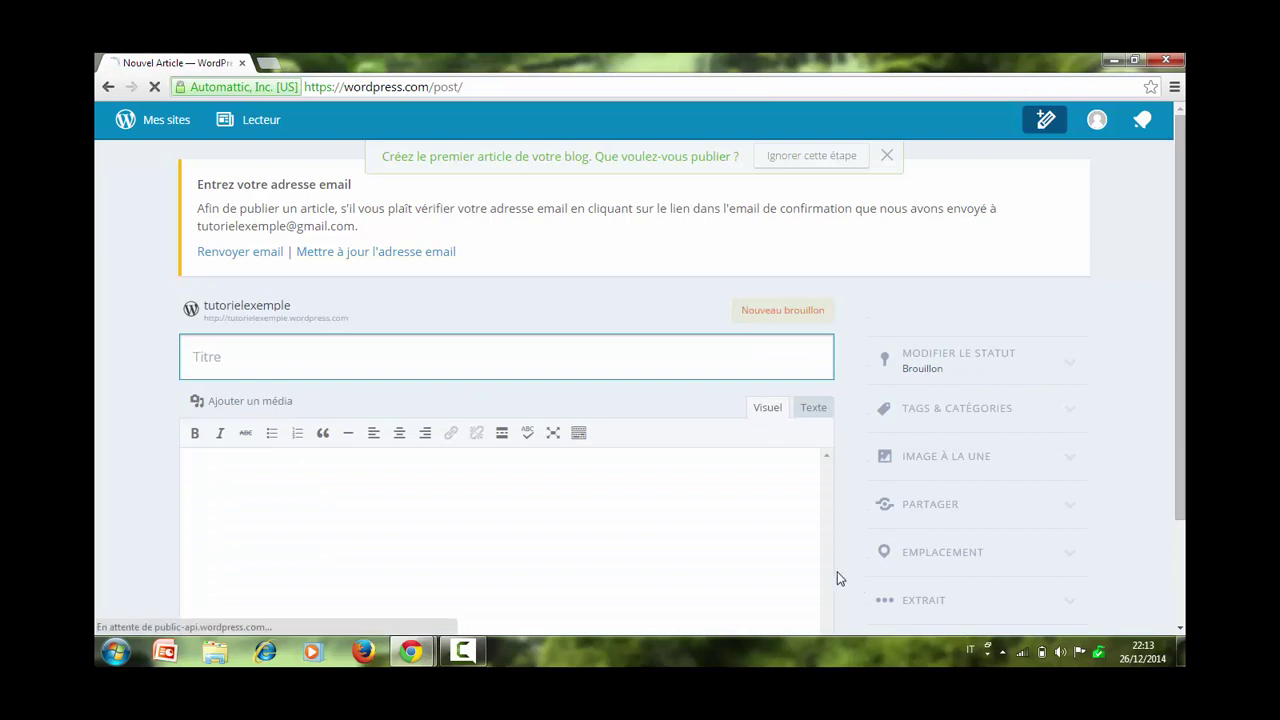
click(893, 156)
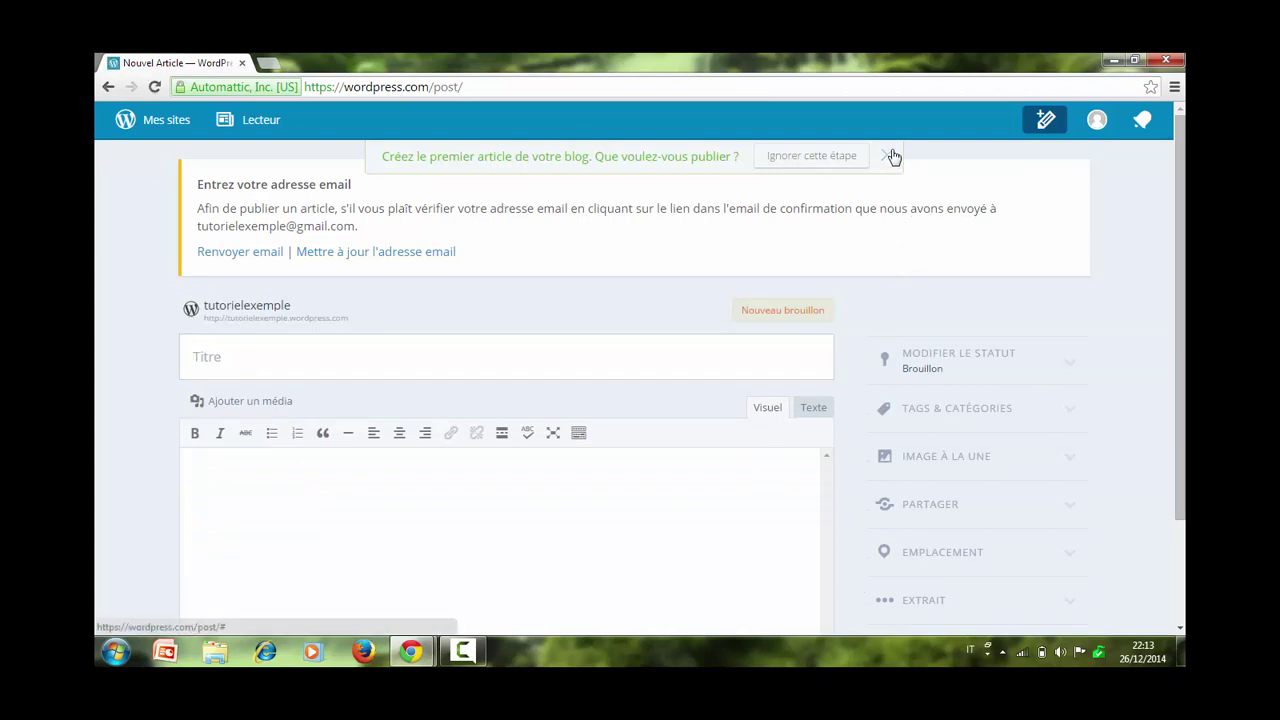
scroll(1183, 259, down, 1)
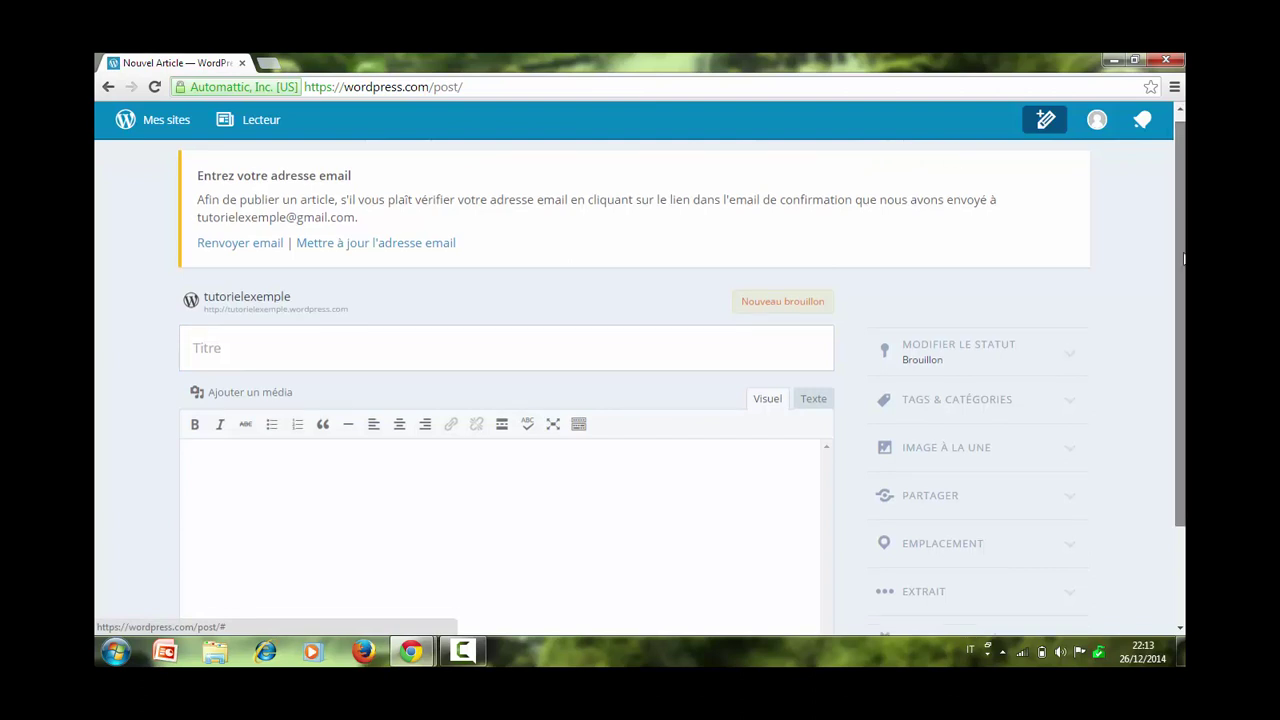
scroll(1183, 259, down, 2)
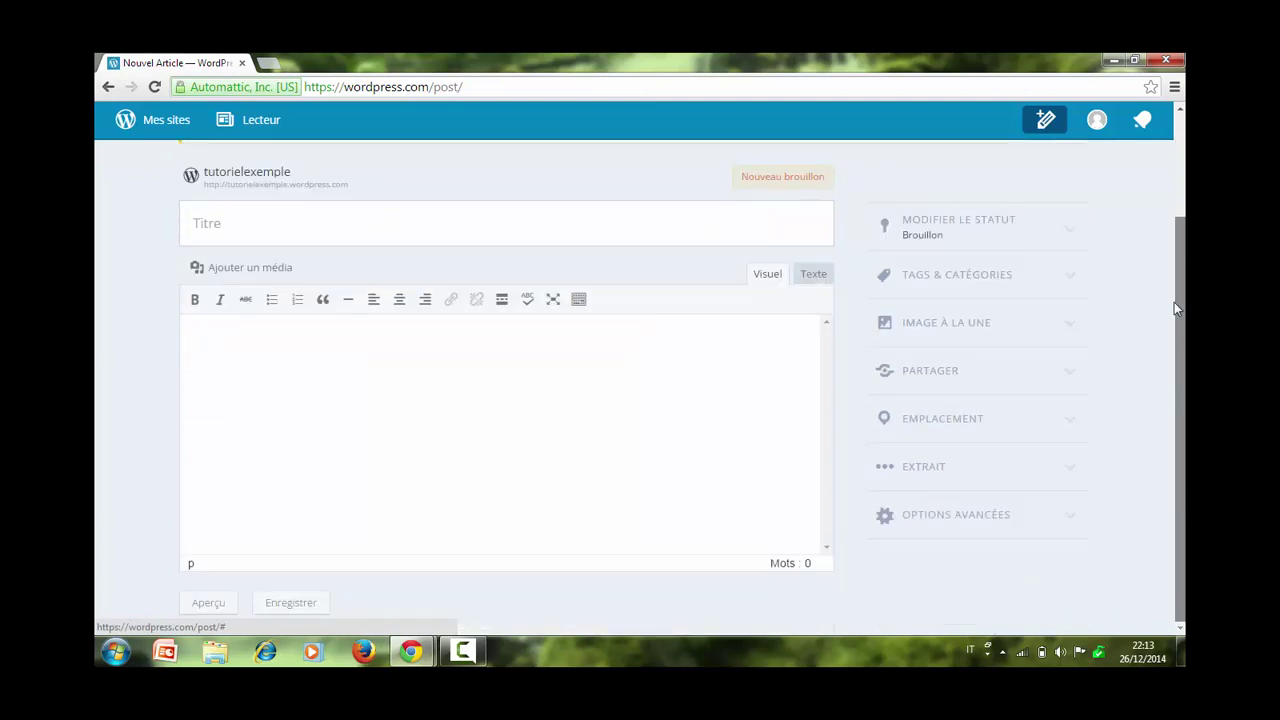
scroll(1176, 309, up, 2)
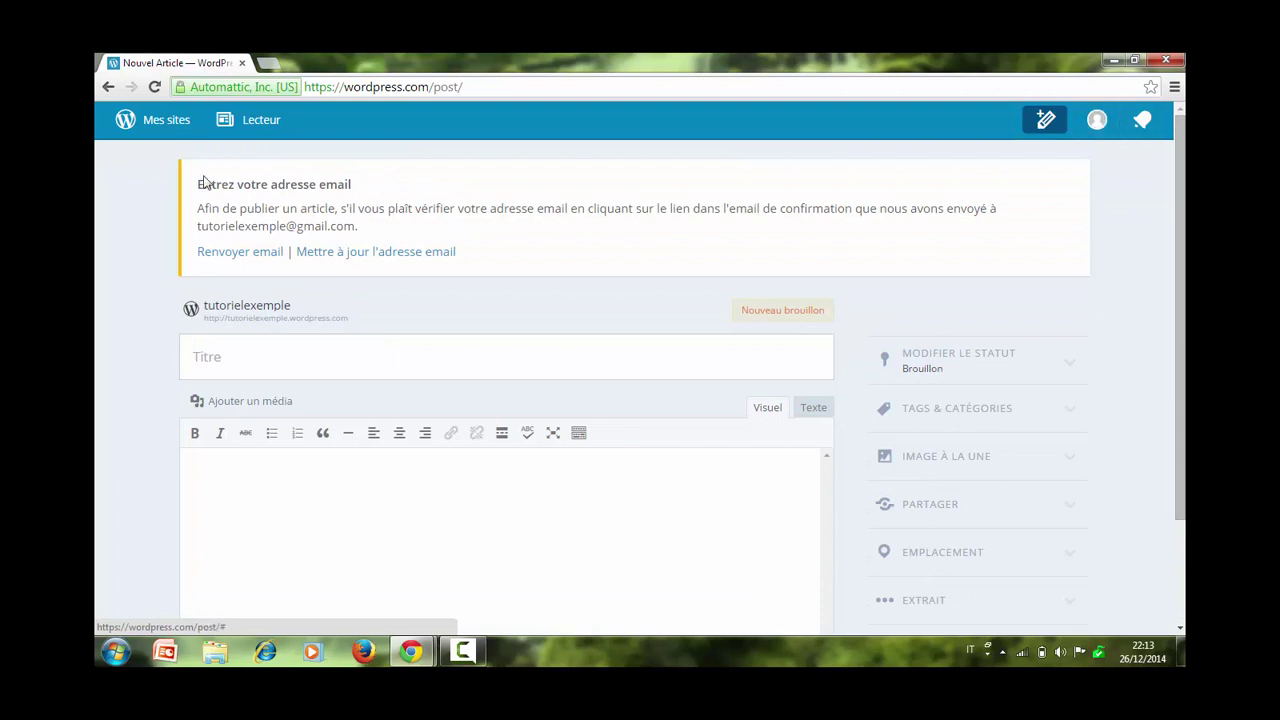
click(257, 353)
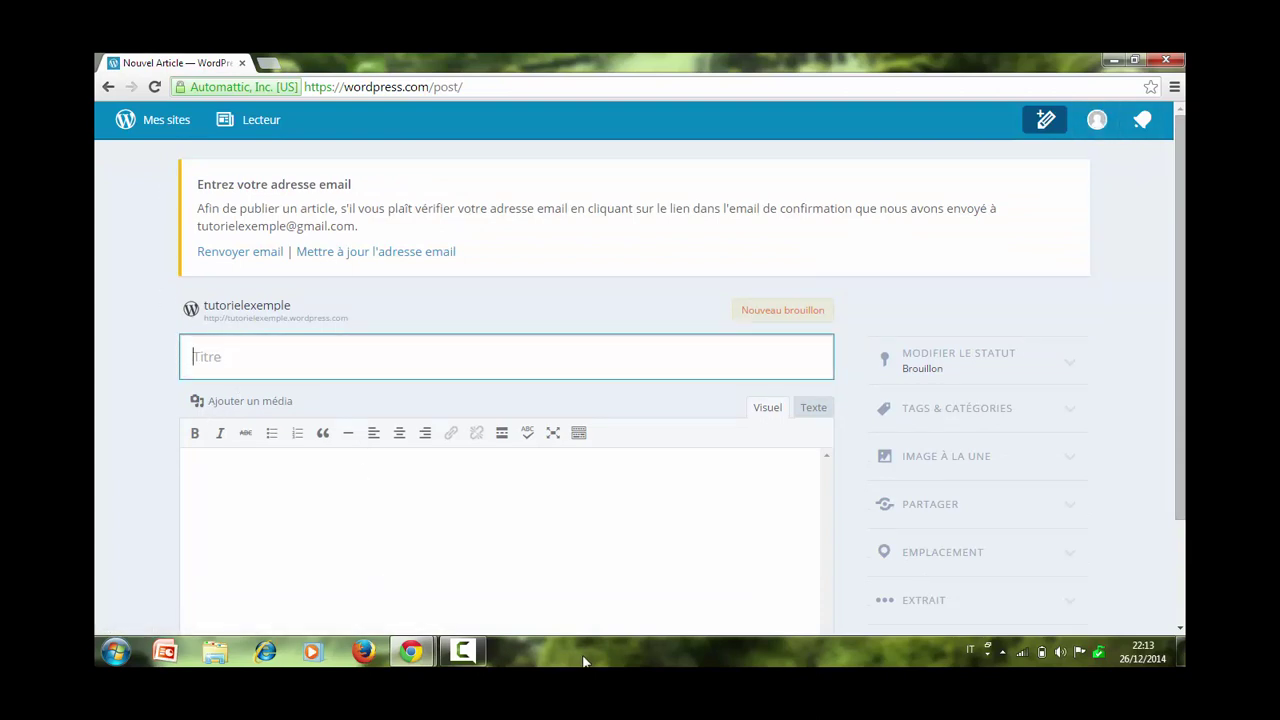
click(576, 572)
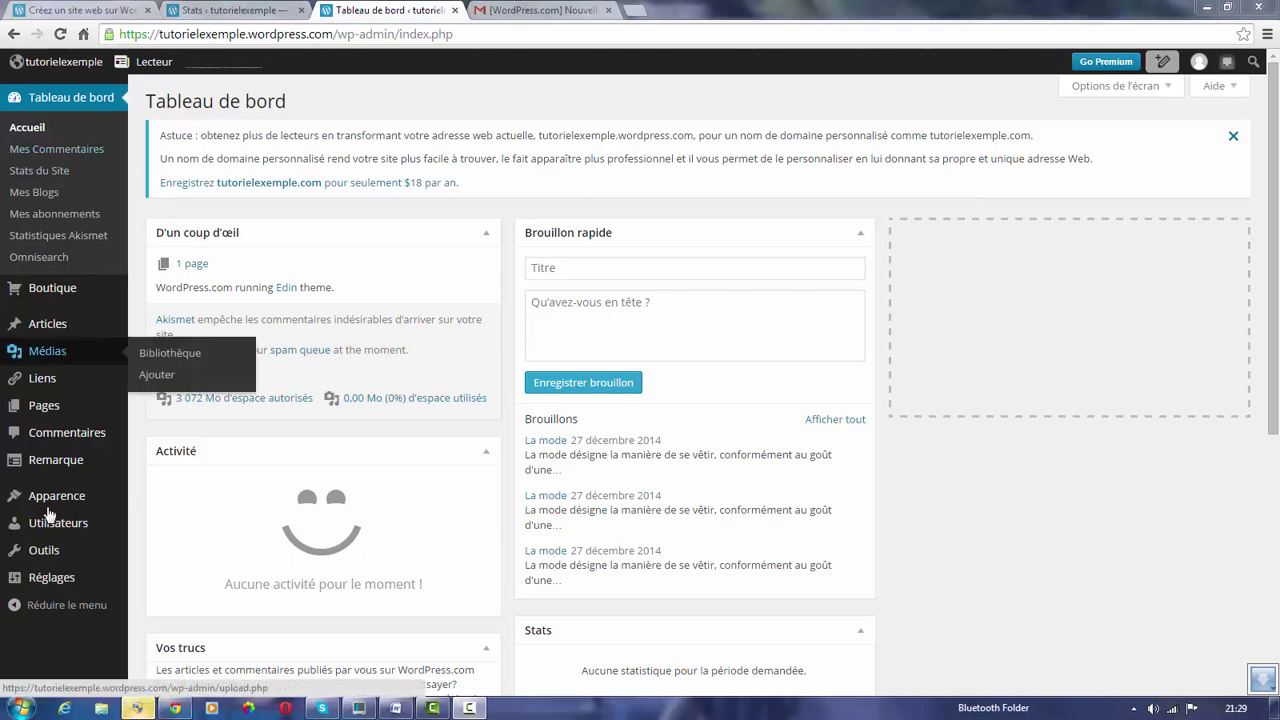
Start a new post and paste the Word heading 'La mode' as its title.
mouse_move(68, 324)
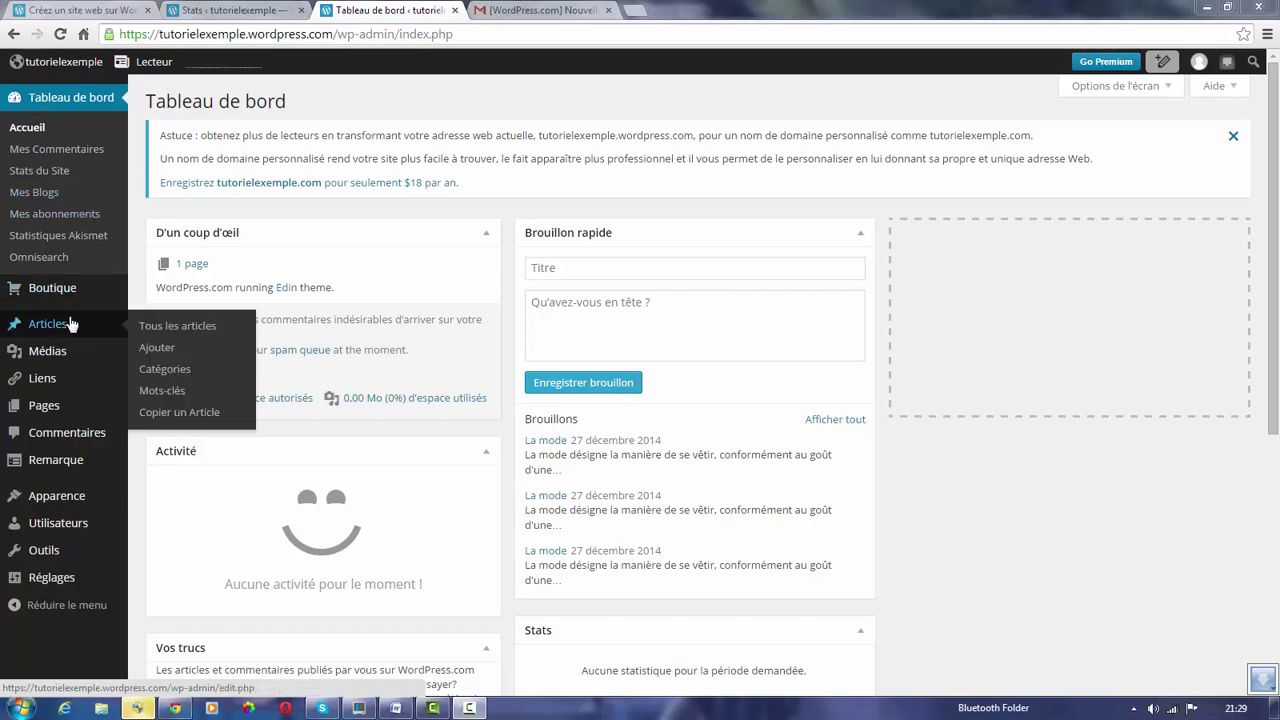
click(157, 351)
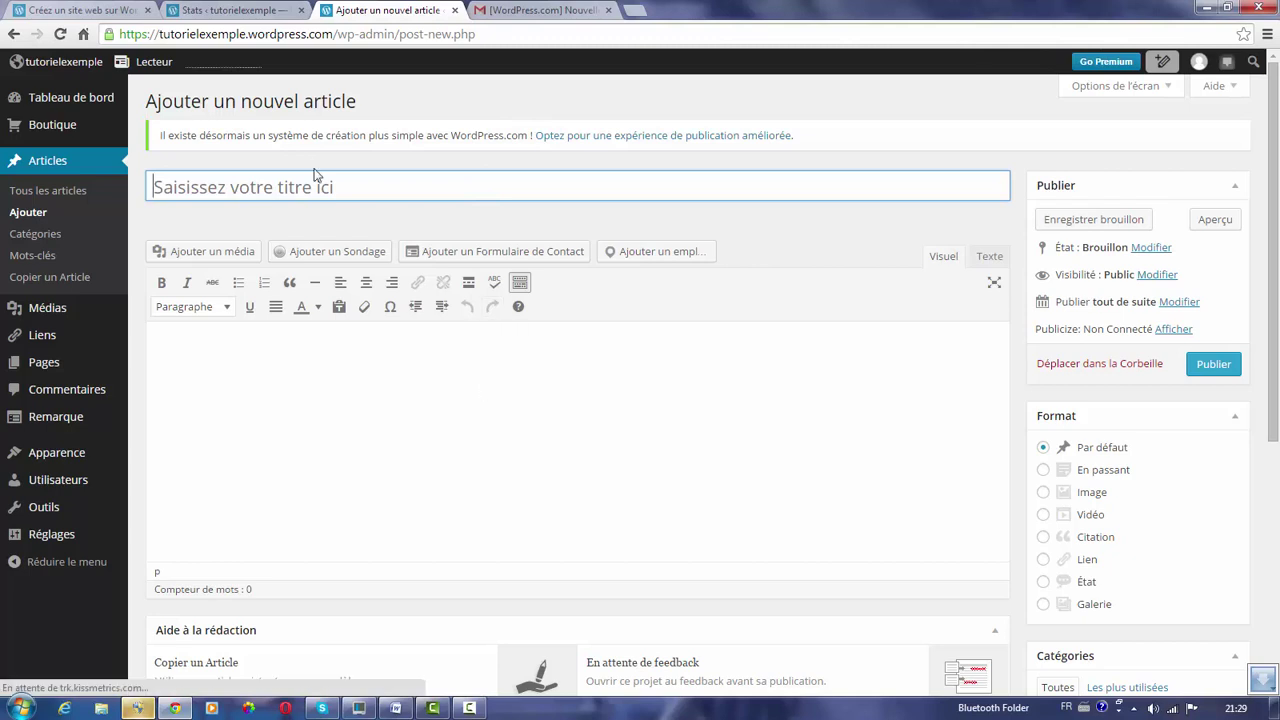
click(377, 457)
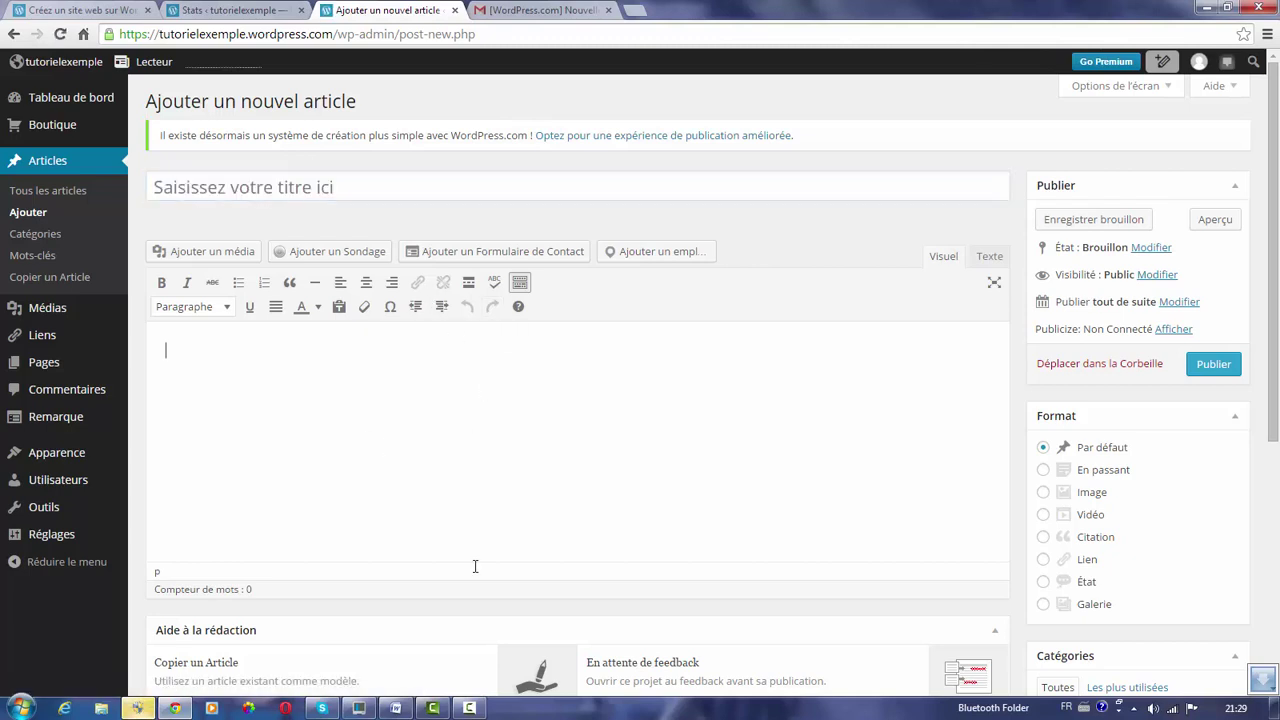
click(397, 708)
drag(446, 222, 363, 220)
key(ctrl+c)
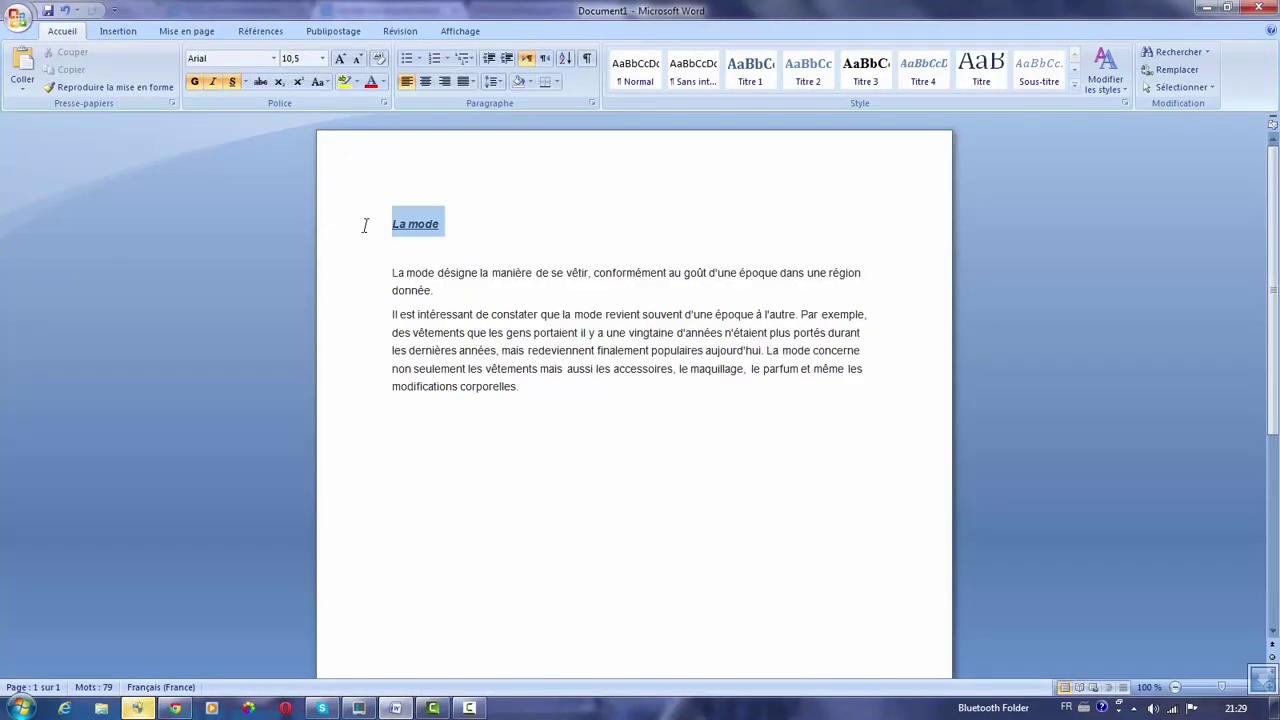
click(174, 708)
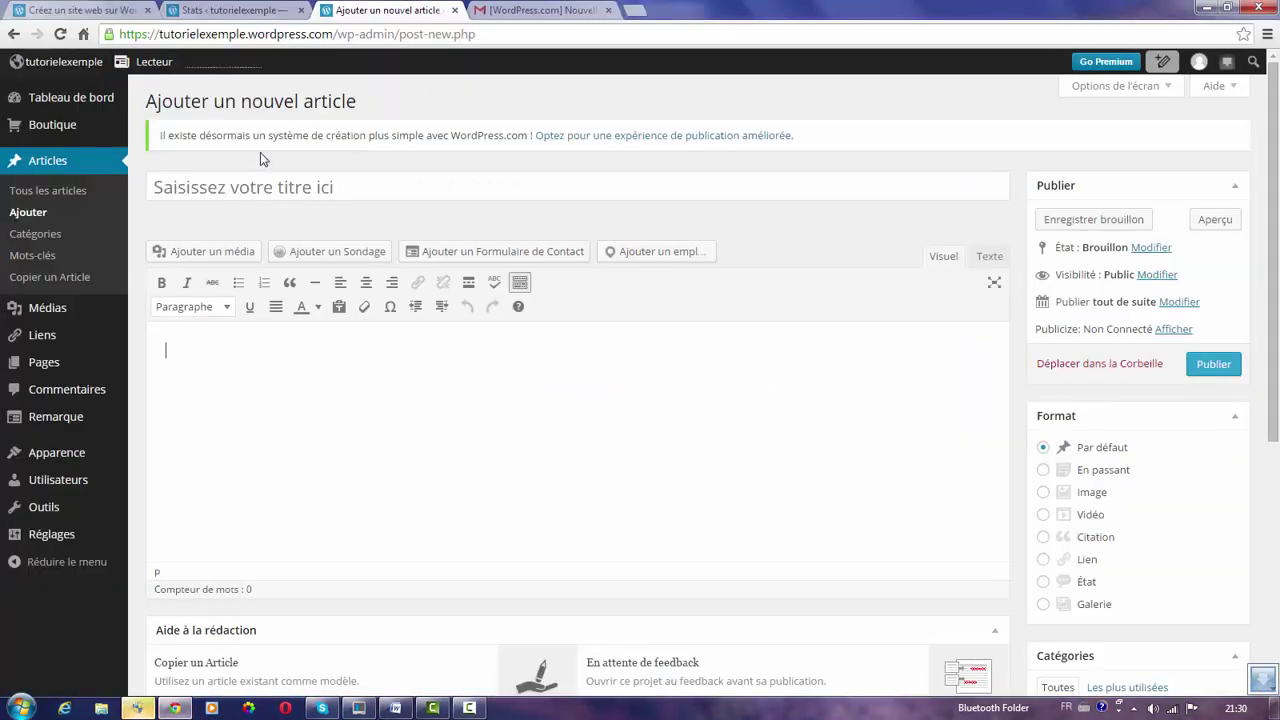
click(241, 190)
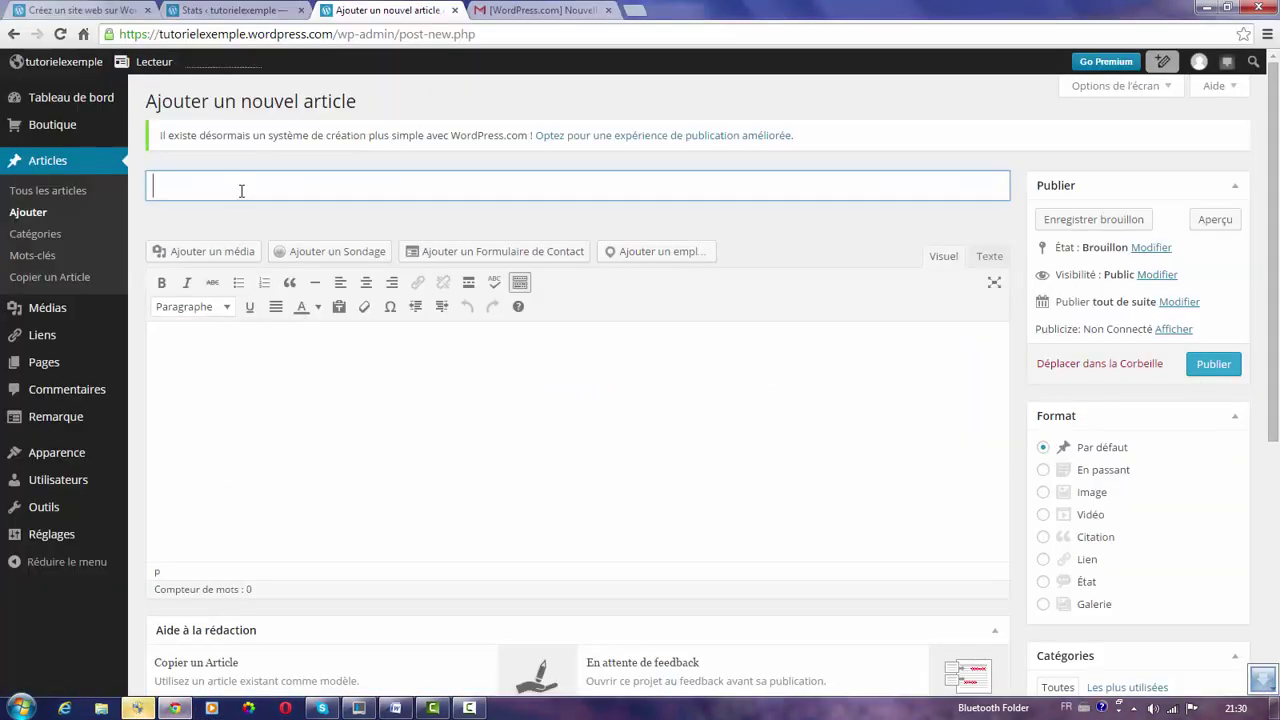
key(ctrl+v)
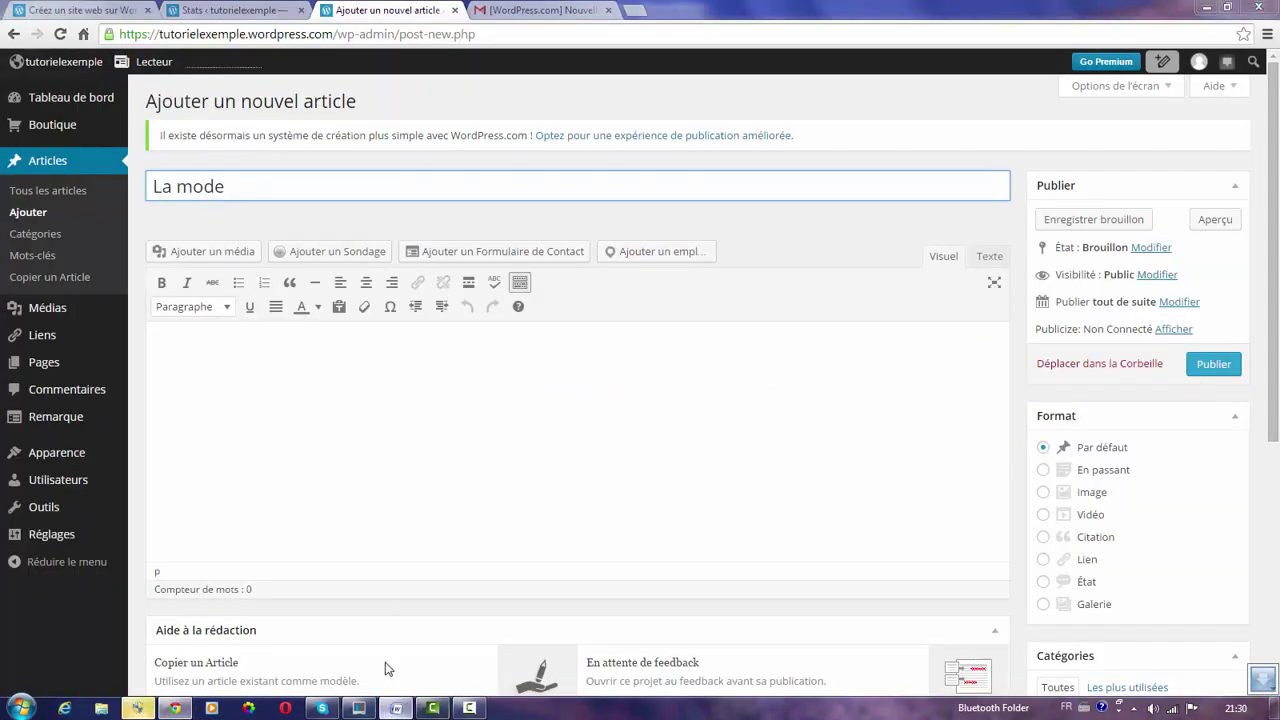
Paste the two fashion paragraphs from the Word document into the post body.
click(396, 708)
drag(392, 272, 608, 384)
key(ctrl+c)
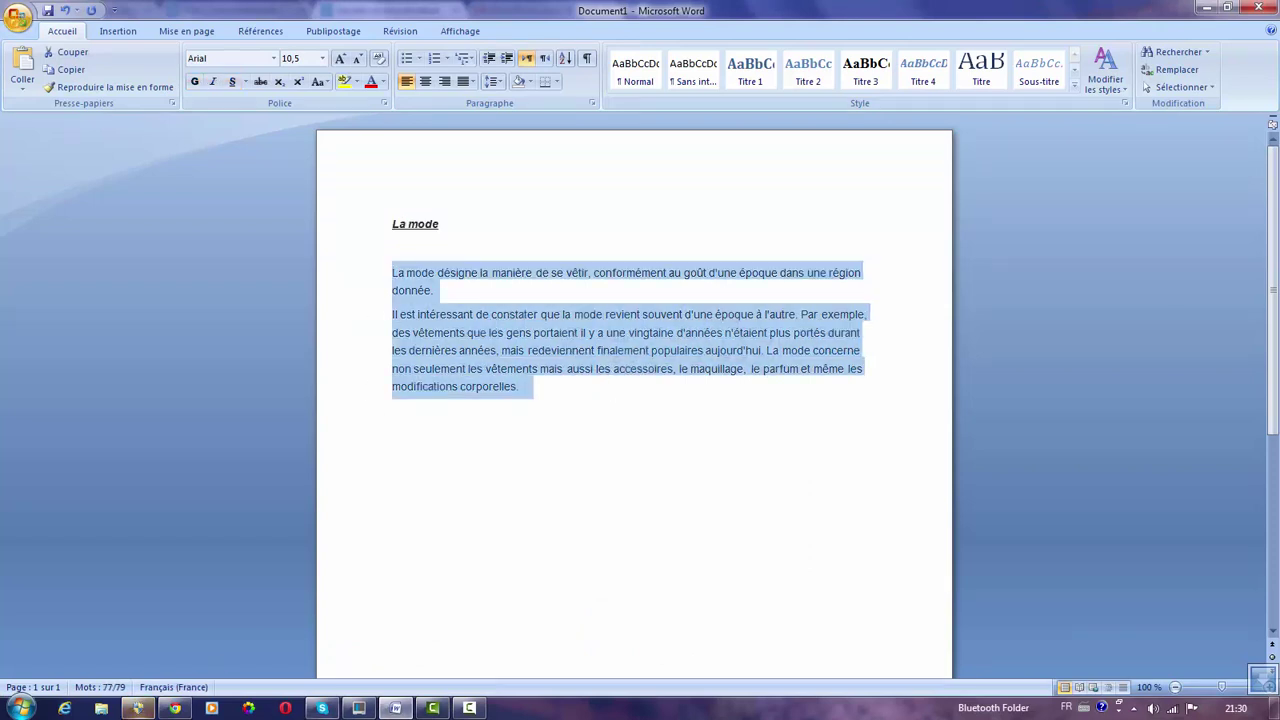
click(186, 709)
click(318, 412)
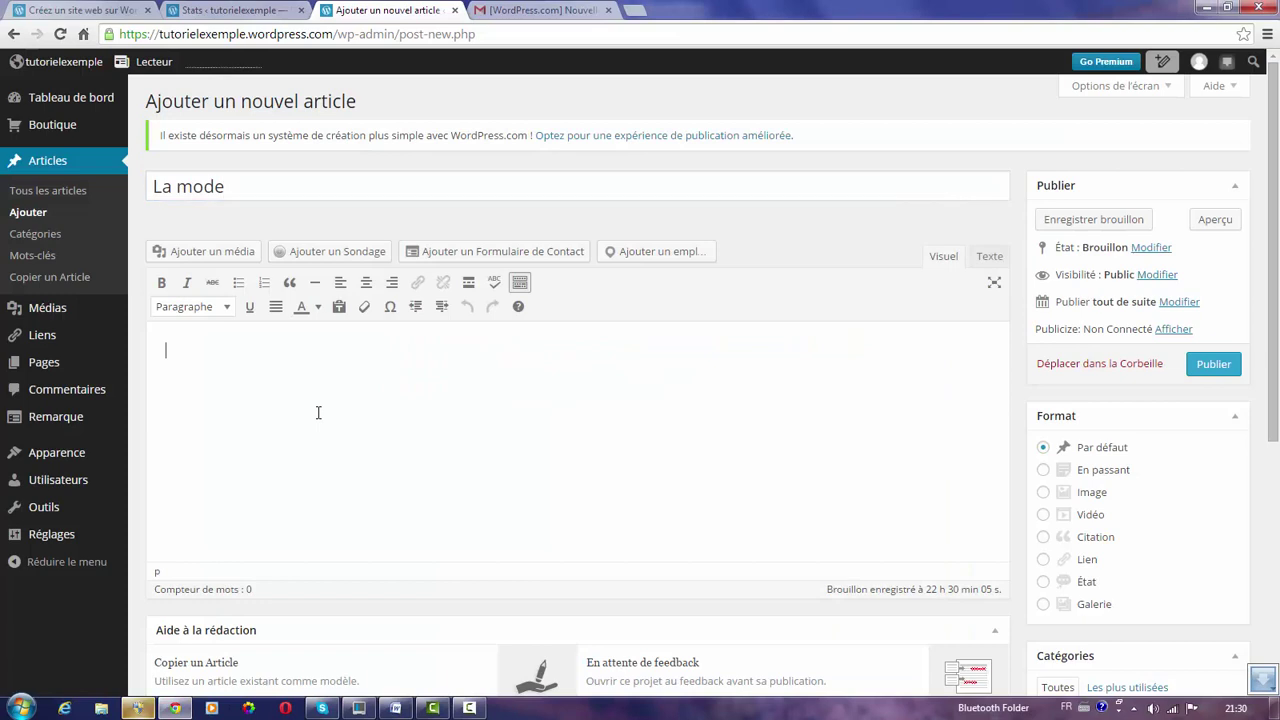
key(ctrl+v)
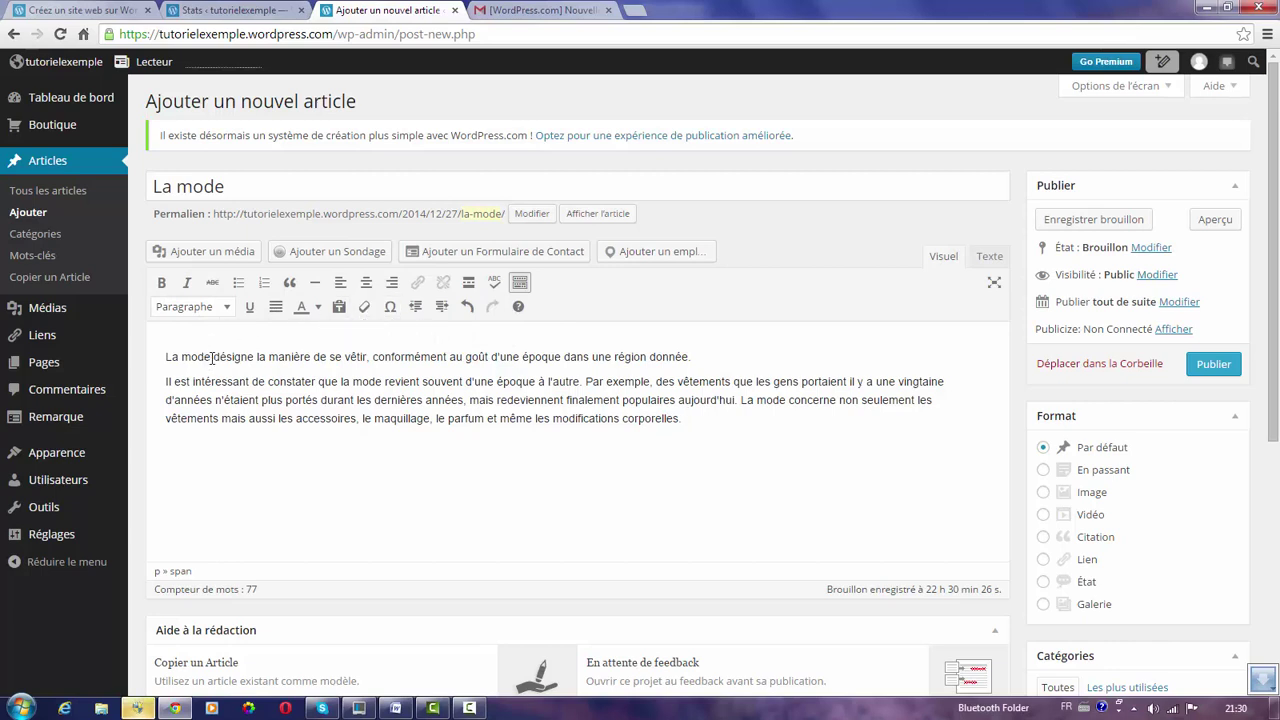
Bold 'La mode', italicise 'la manière', and colour the fashion-returning phrase red.
drag(211, 357, 165, 358)
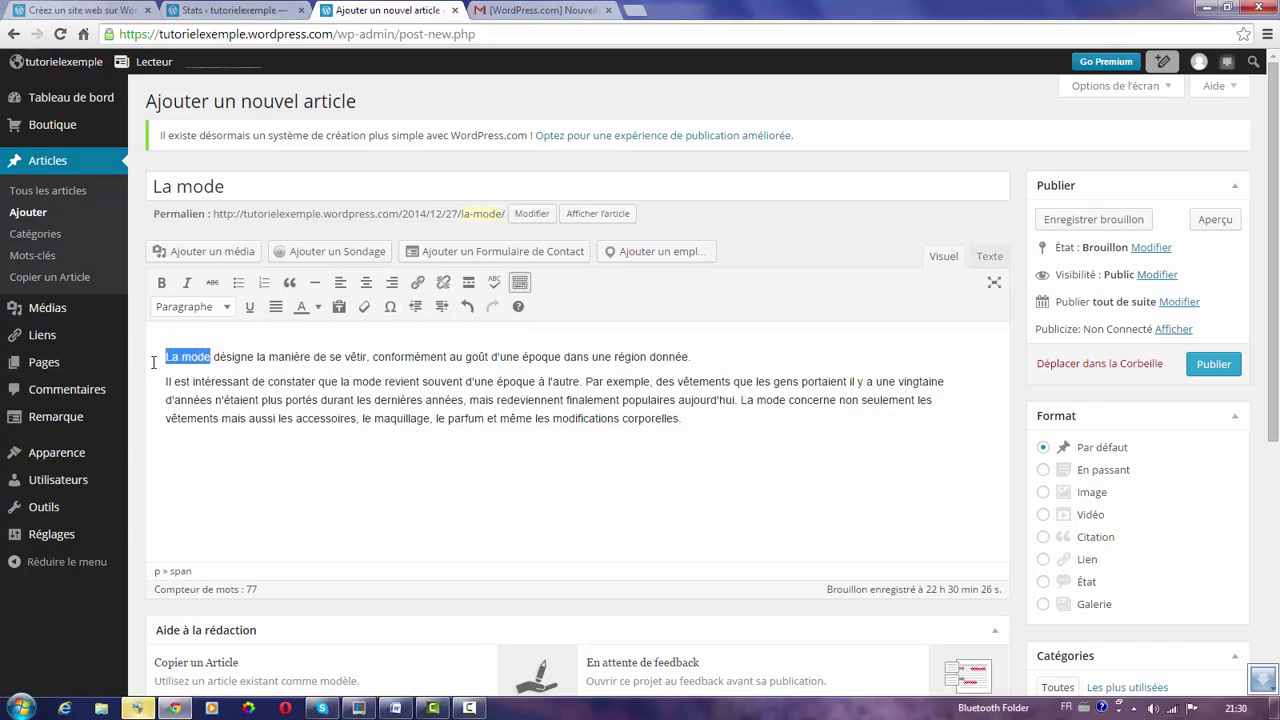
click(161, 282)
drag(260, 357, 313, 357)
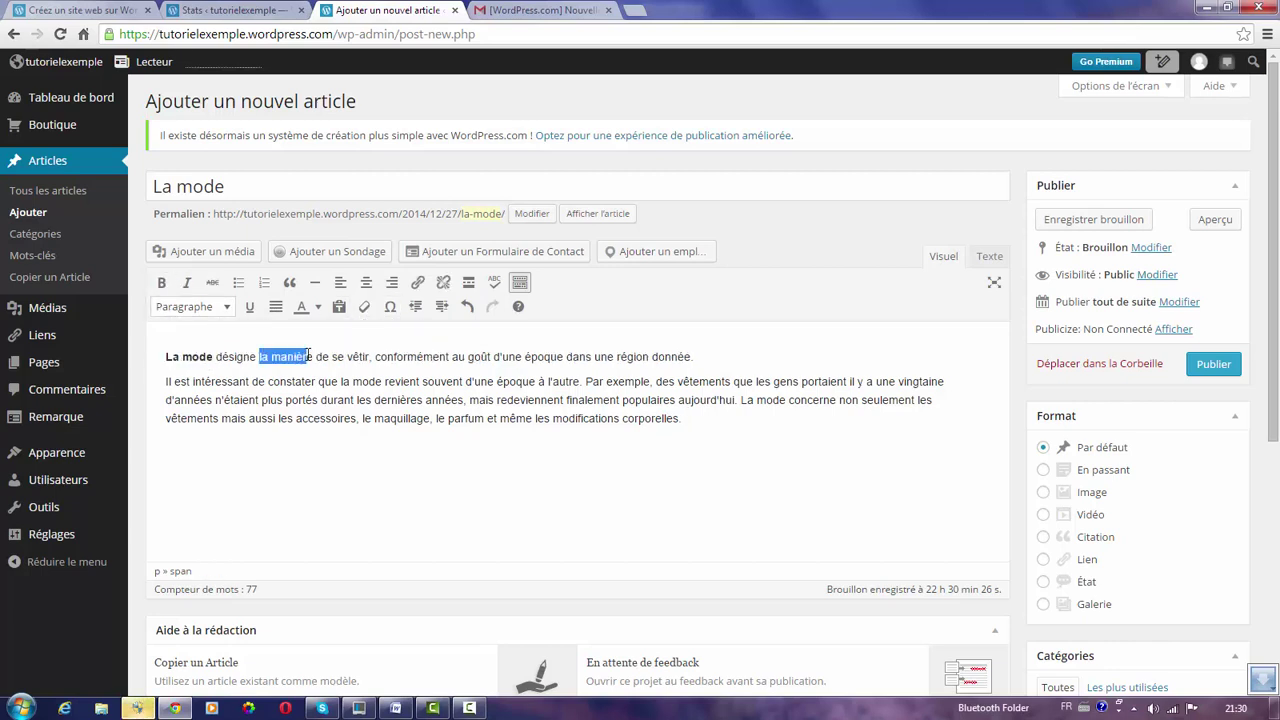
click(188, 288)
drag(321, 381, 654, 381)
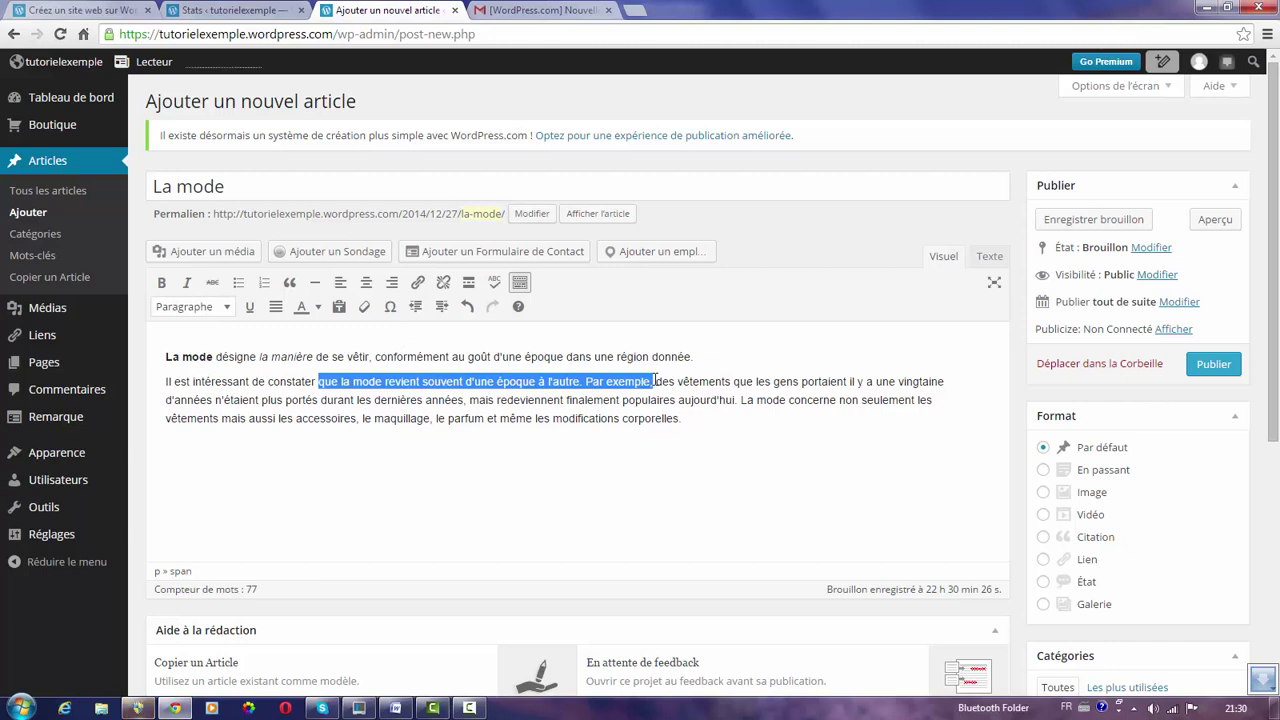
click(318, 306)
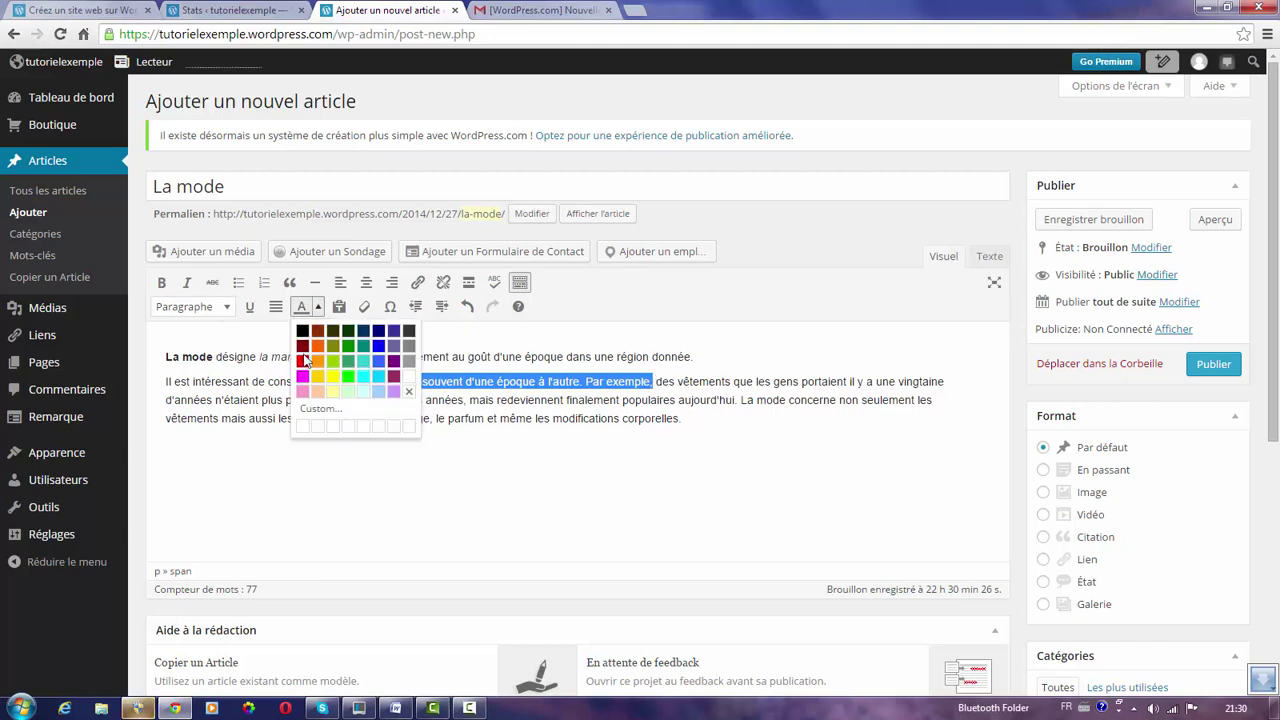
click(304, 363)
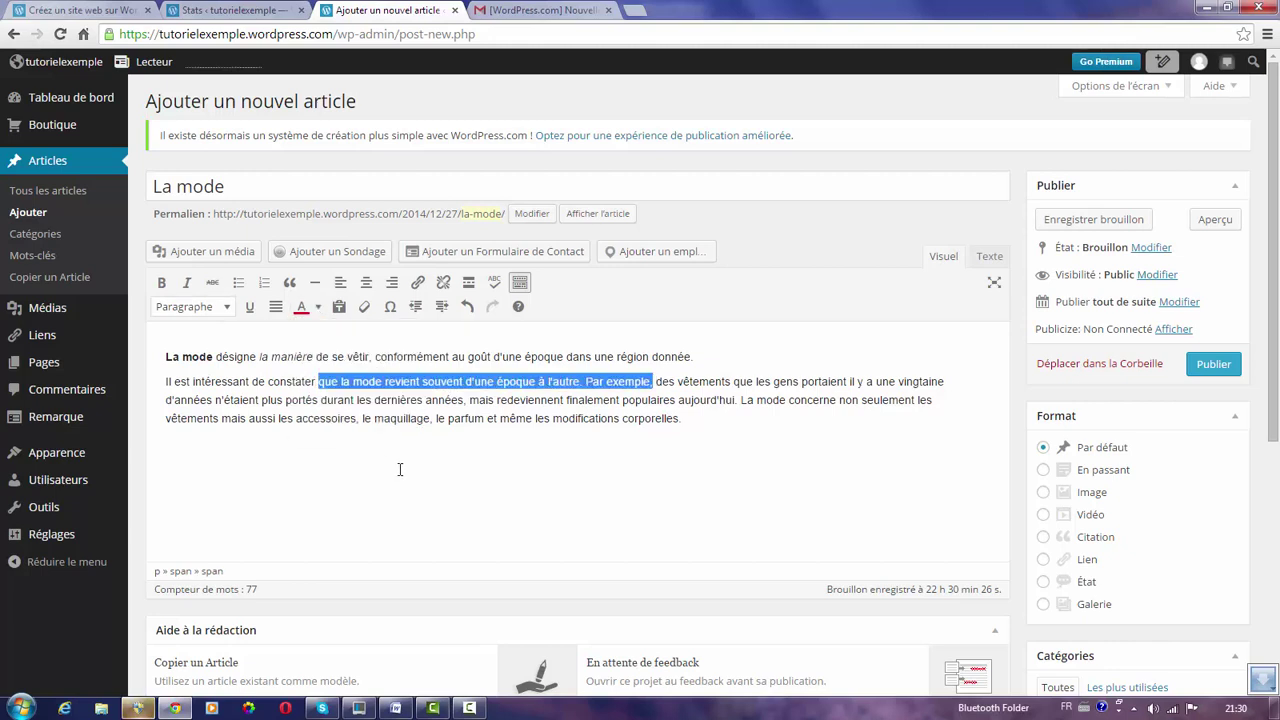
double_click(188, 421)
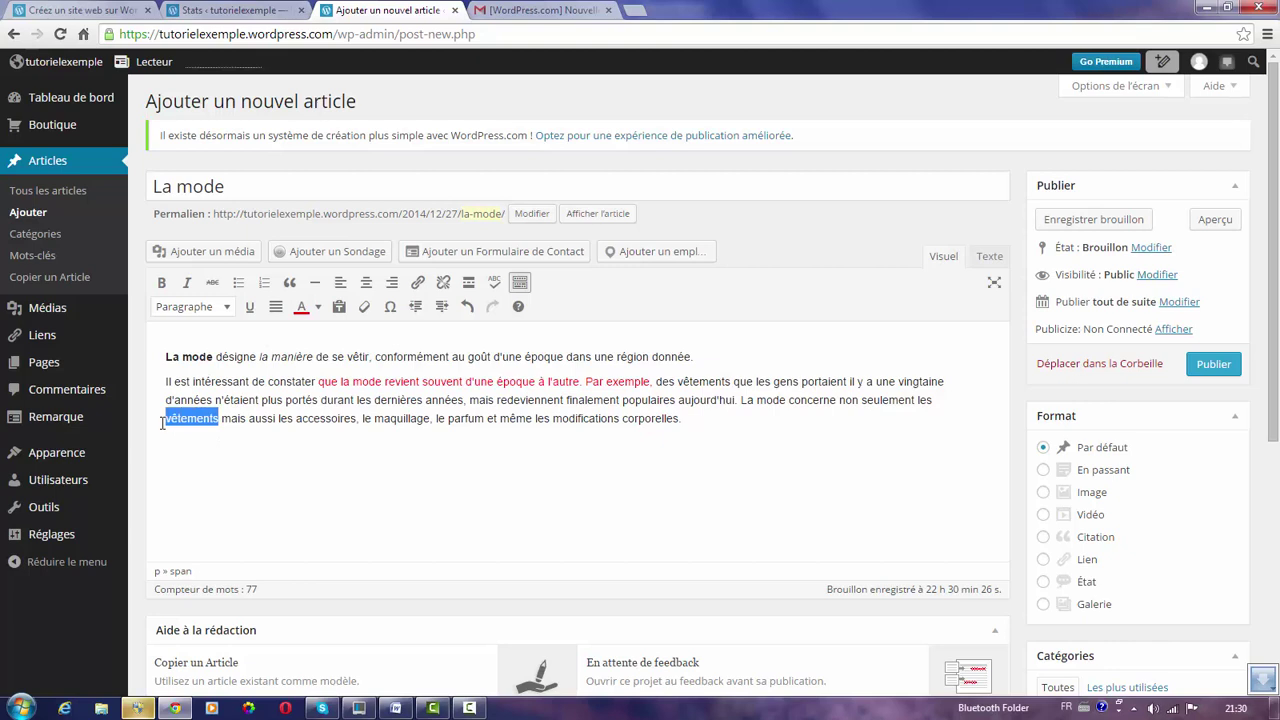
click(419, 285)
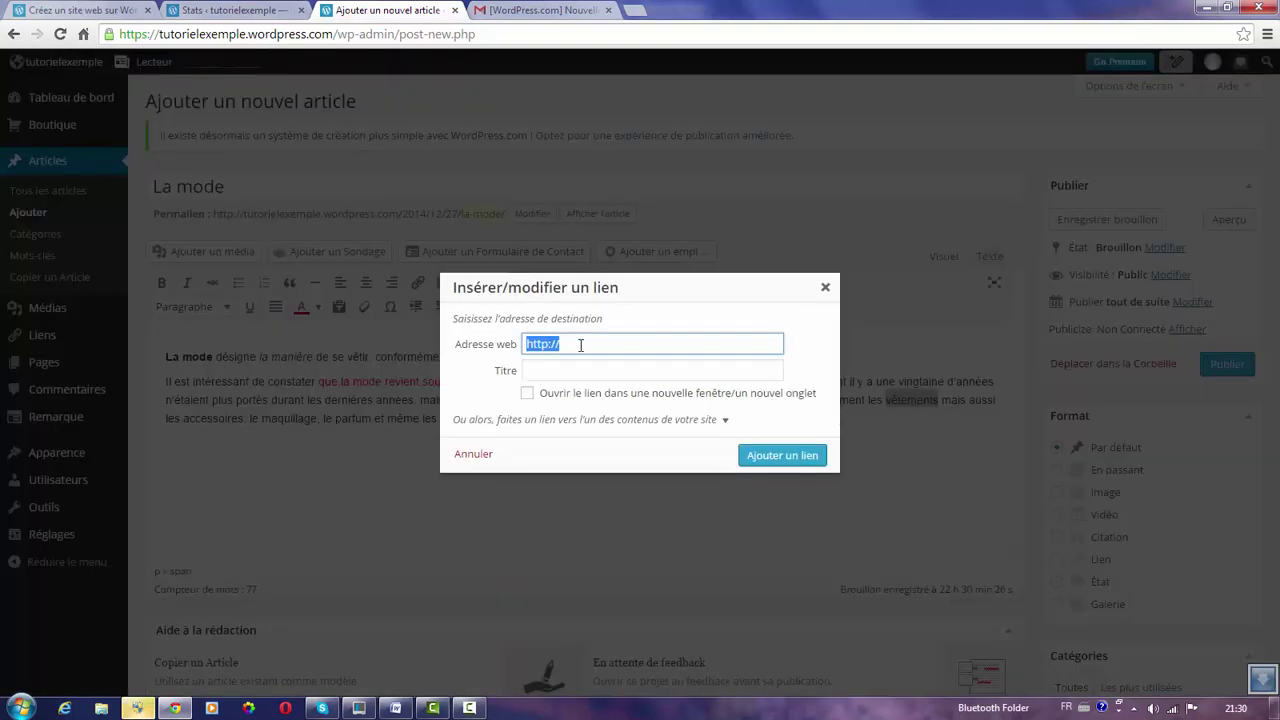
click(580, 344)
text(www.)
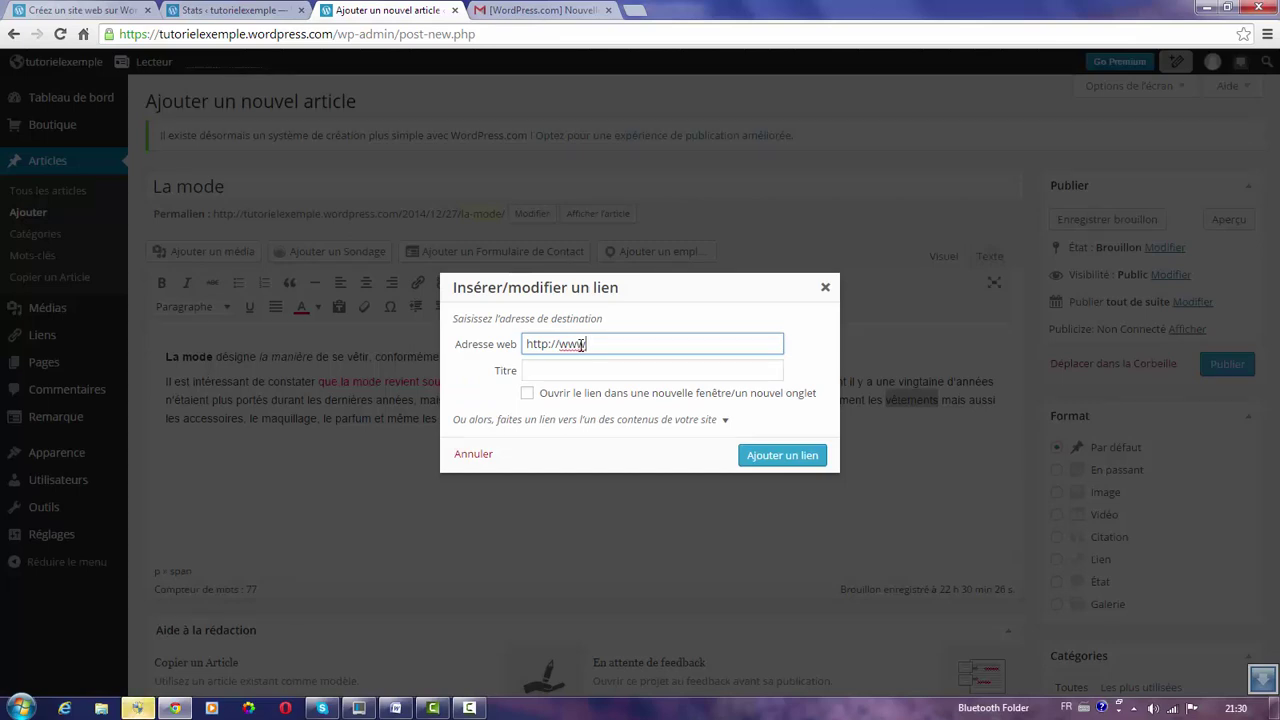
text(zara.com)
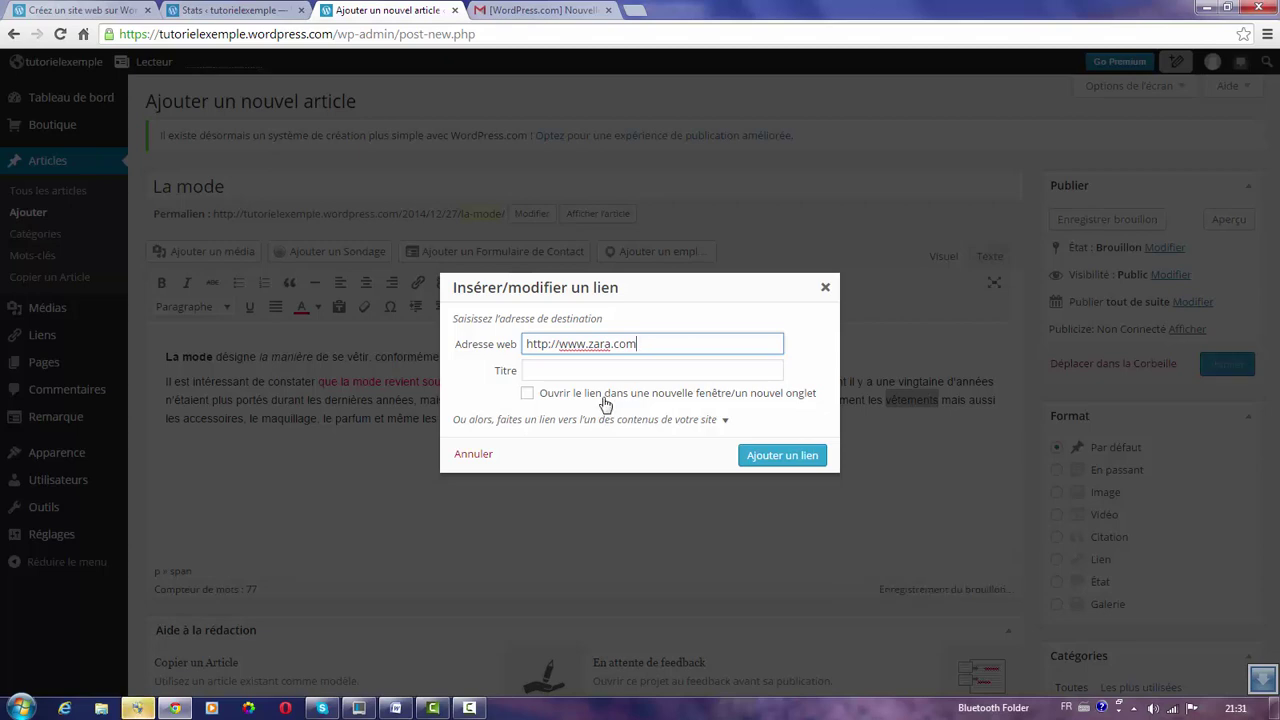
click(527, 396)
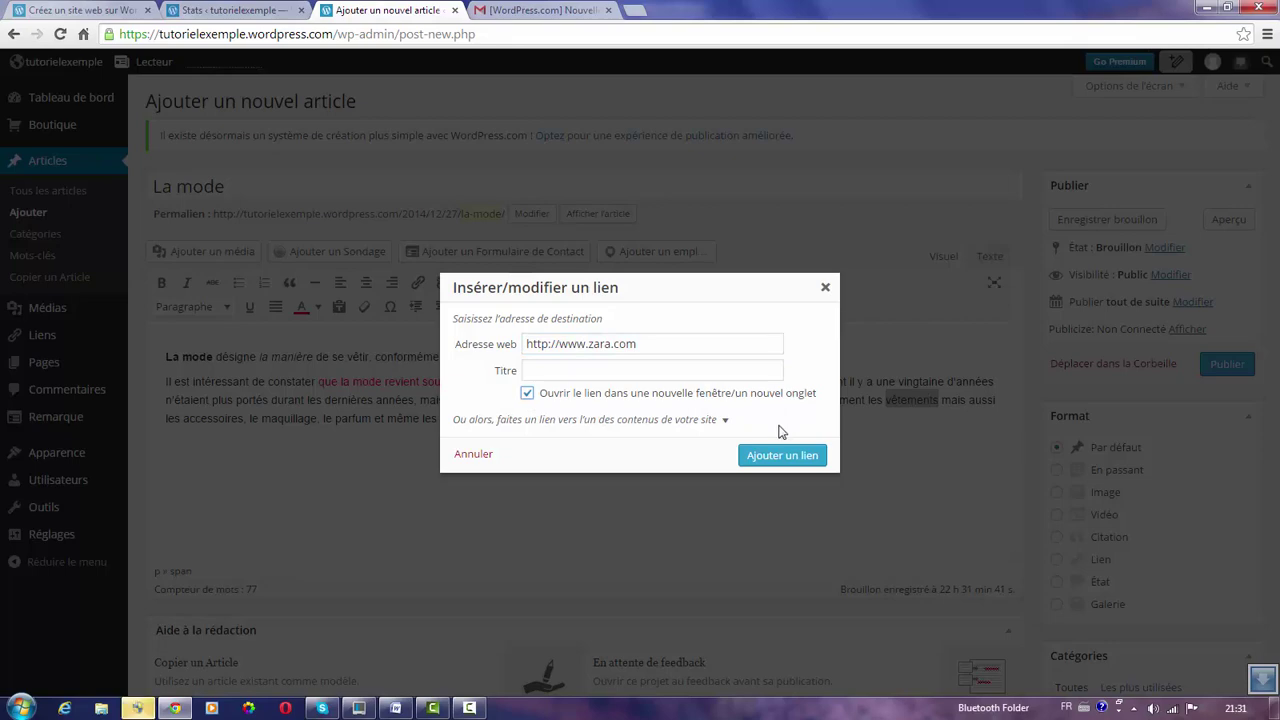
click(775, 456)
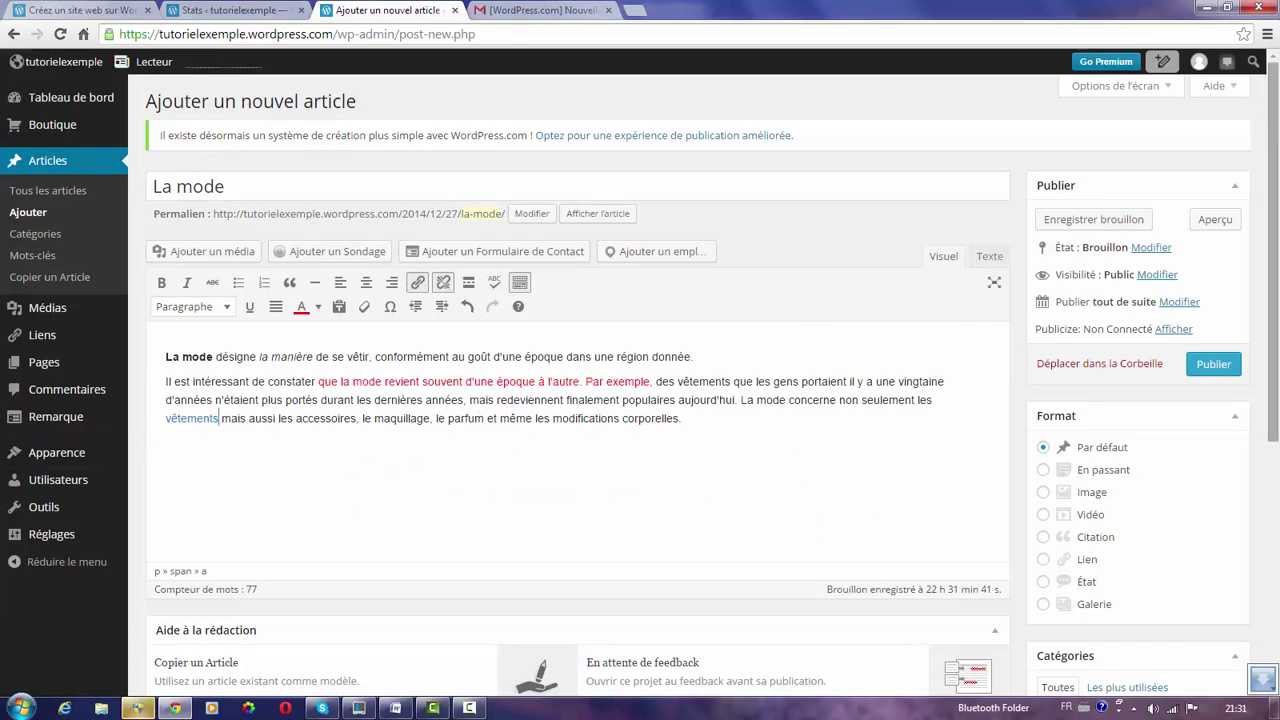
Create a new category 'Mode' in the Catégories box and file the post under it.
scroll(1277, 135, down, 3)
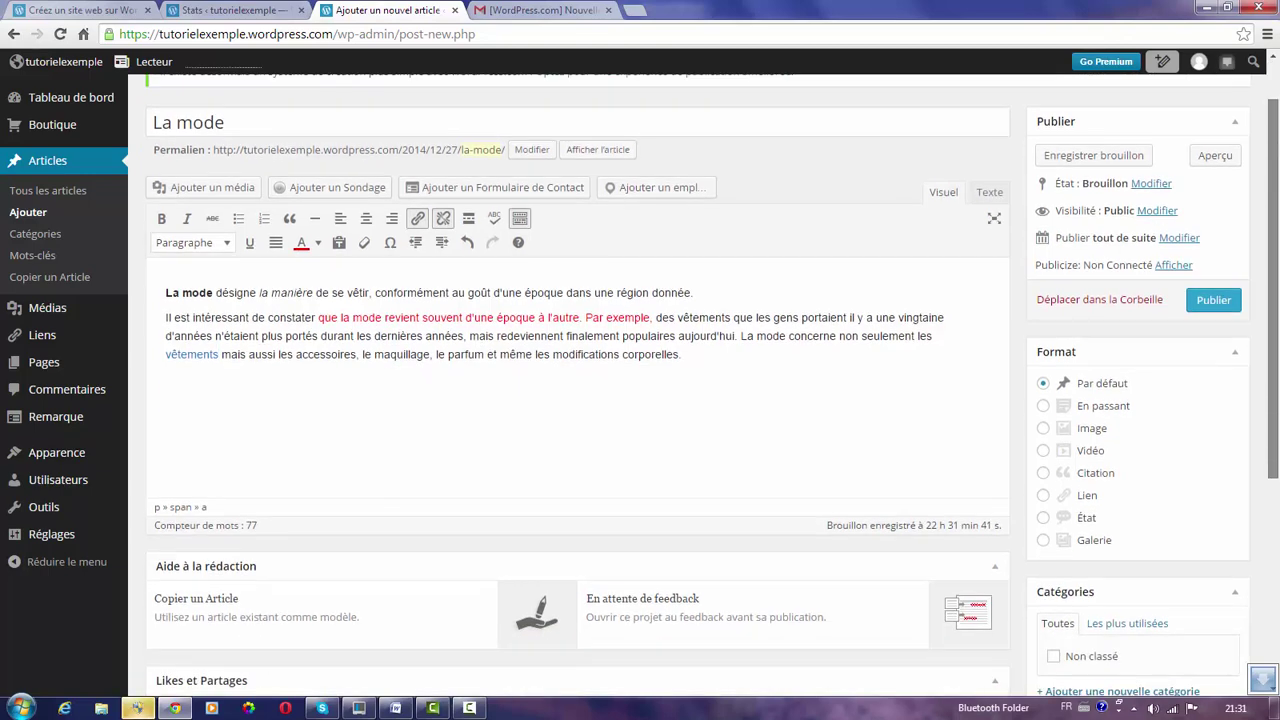
drag(1277, 221, 1277, 316)
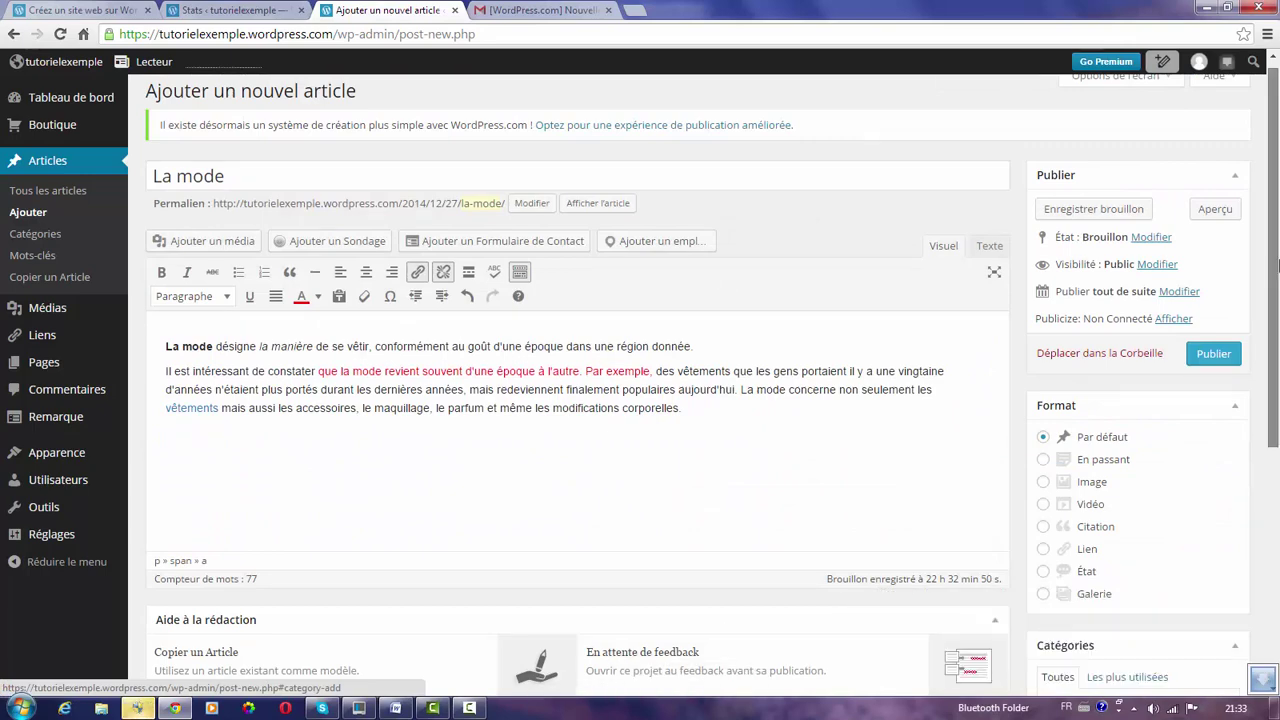
drag(1278, 262, 1278, 469)
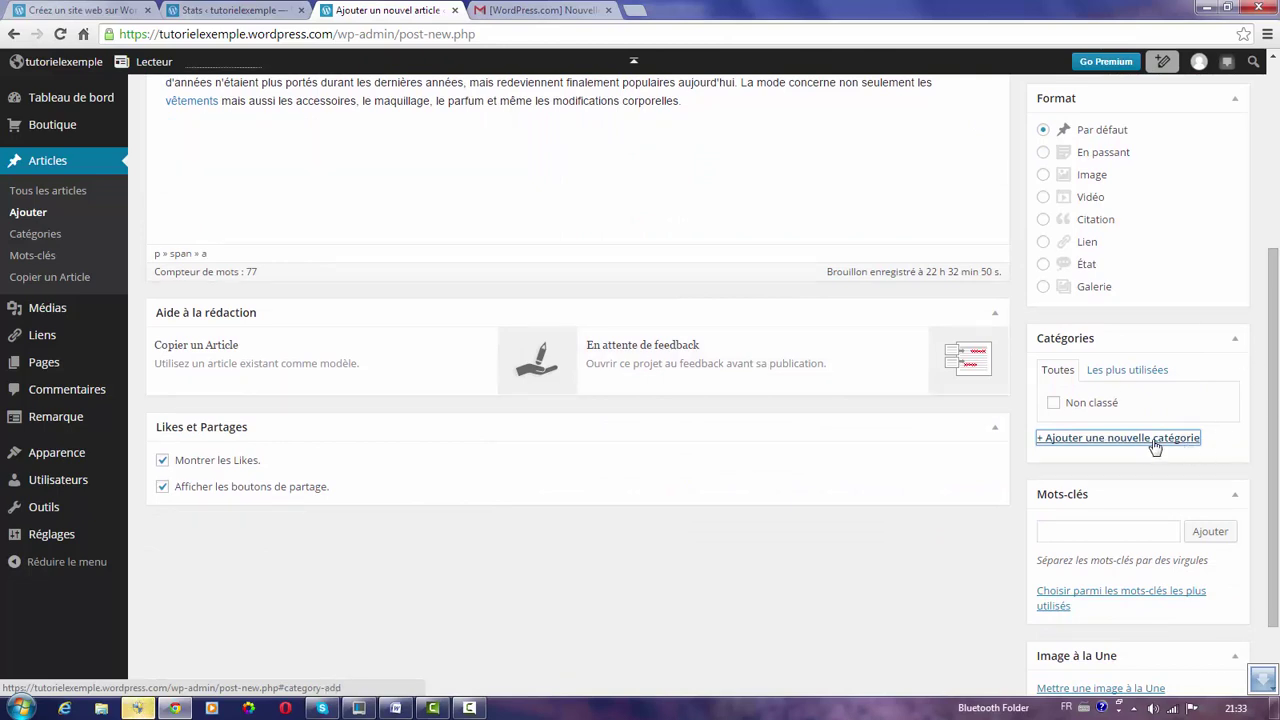
click(1116, 440)
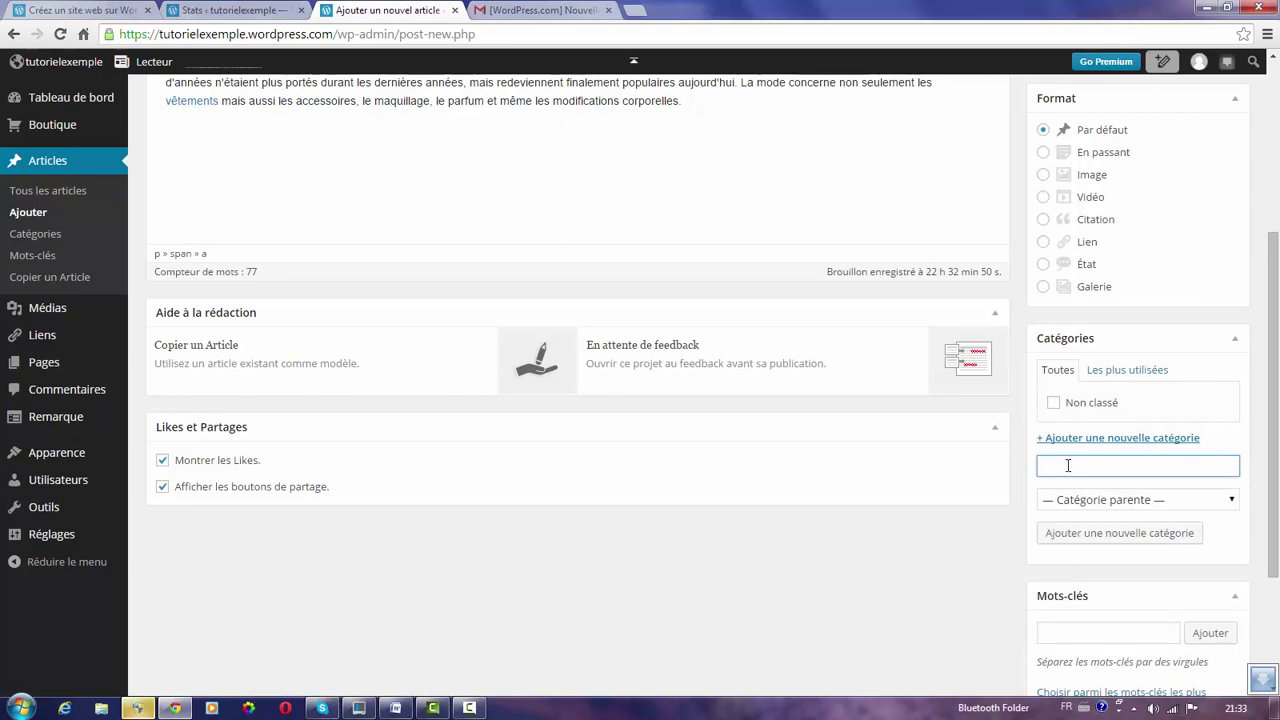
text(Mode)
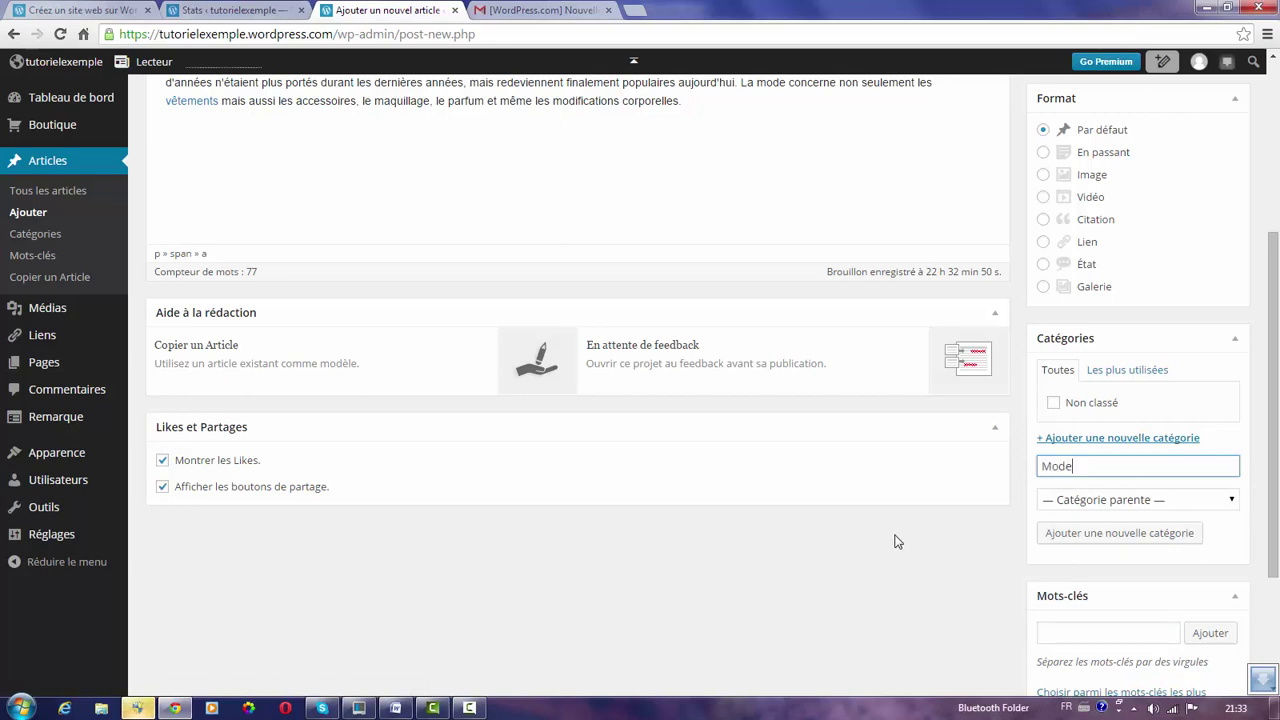
click(1133, 537)
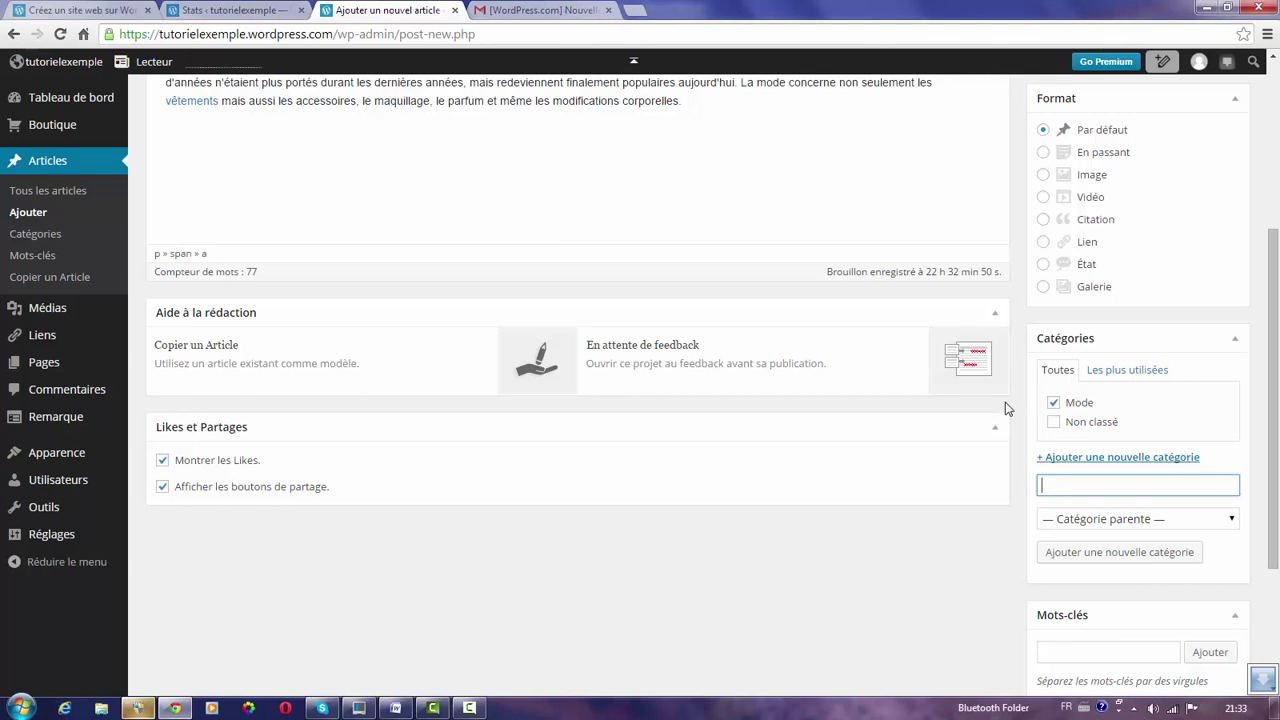
scroll(1217, 497, down, 2)
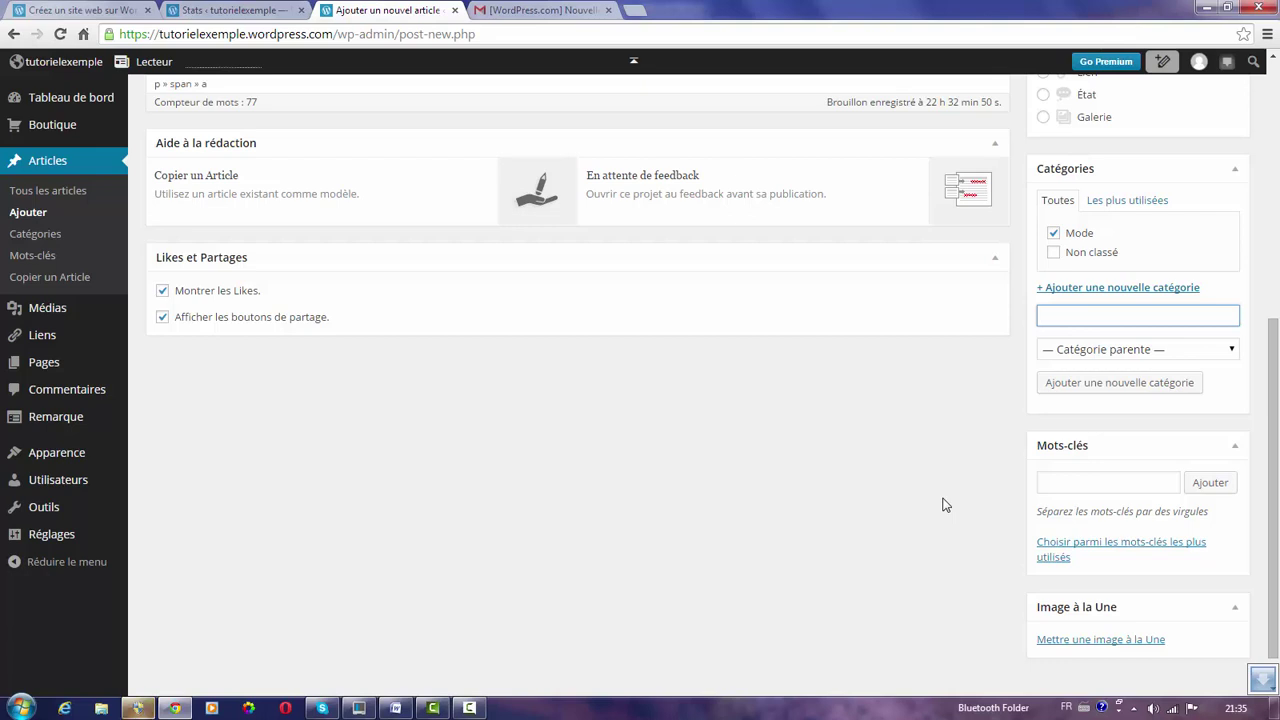
Add the tags style, mode and fille to the La mode post, then return to the top.
click(1051, 484)
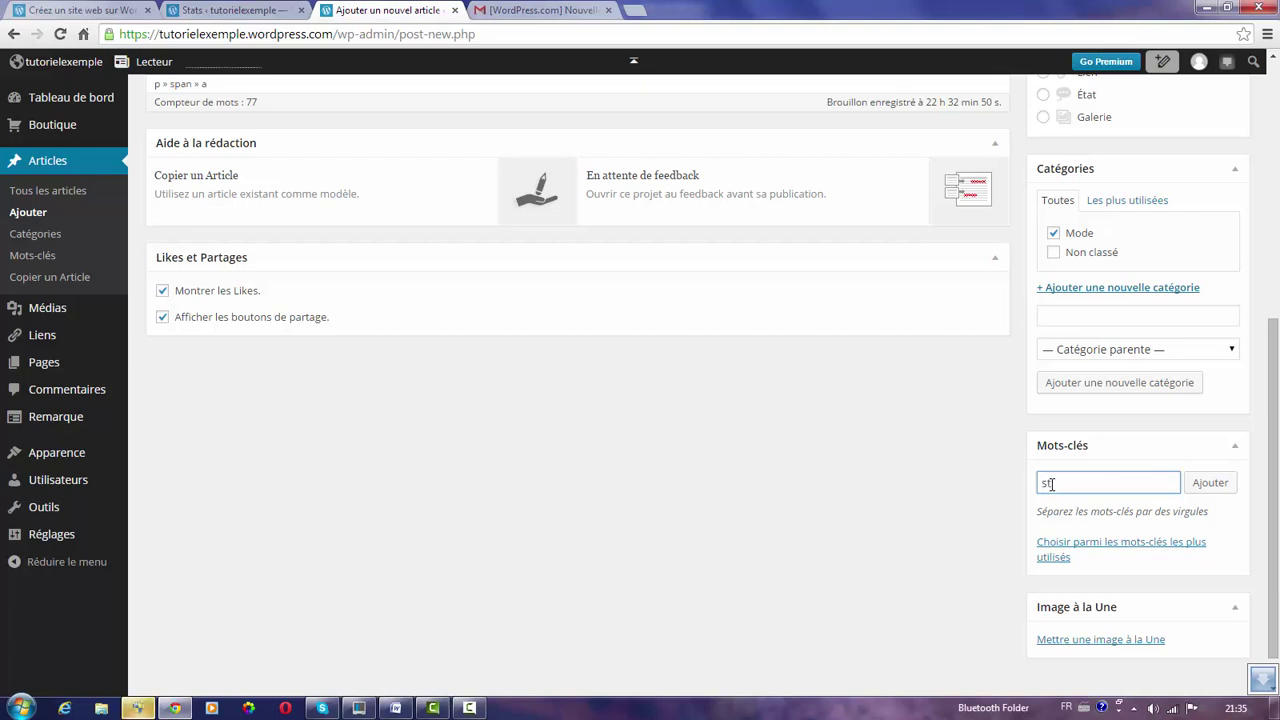
text(style,mode,)
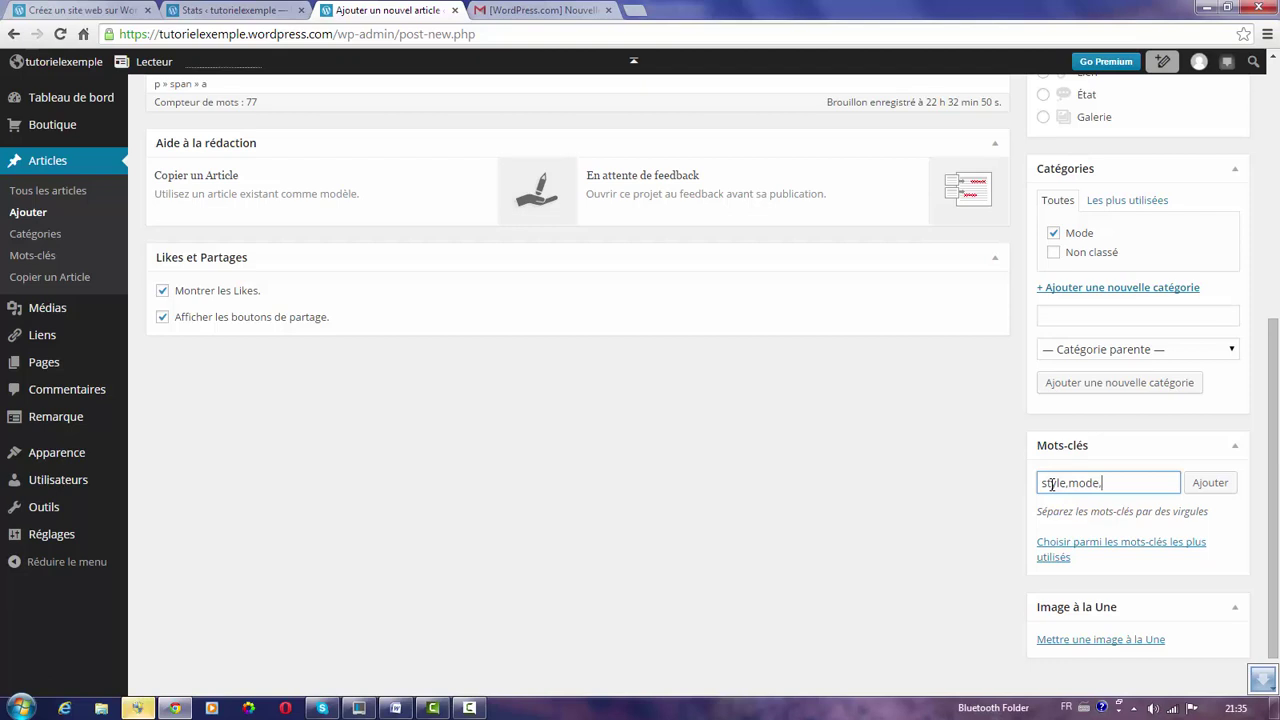
text(fille)
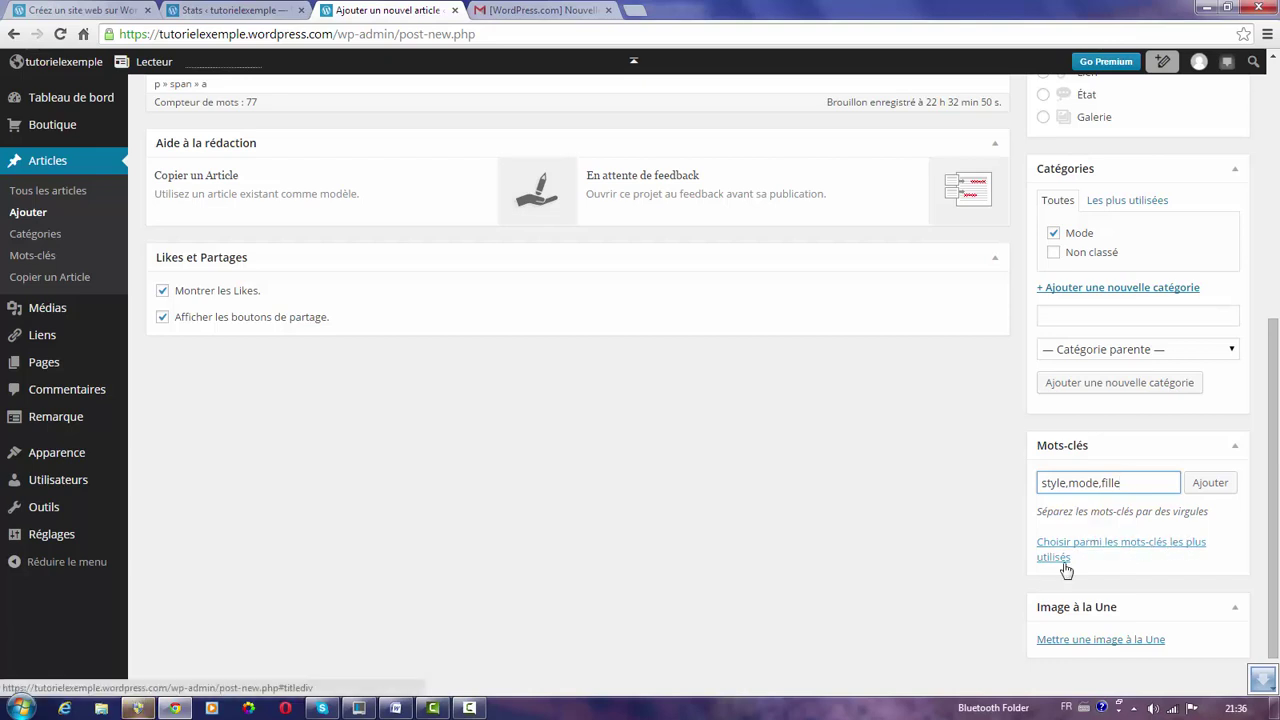
click(1216, 486)
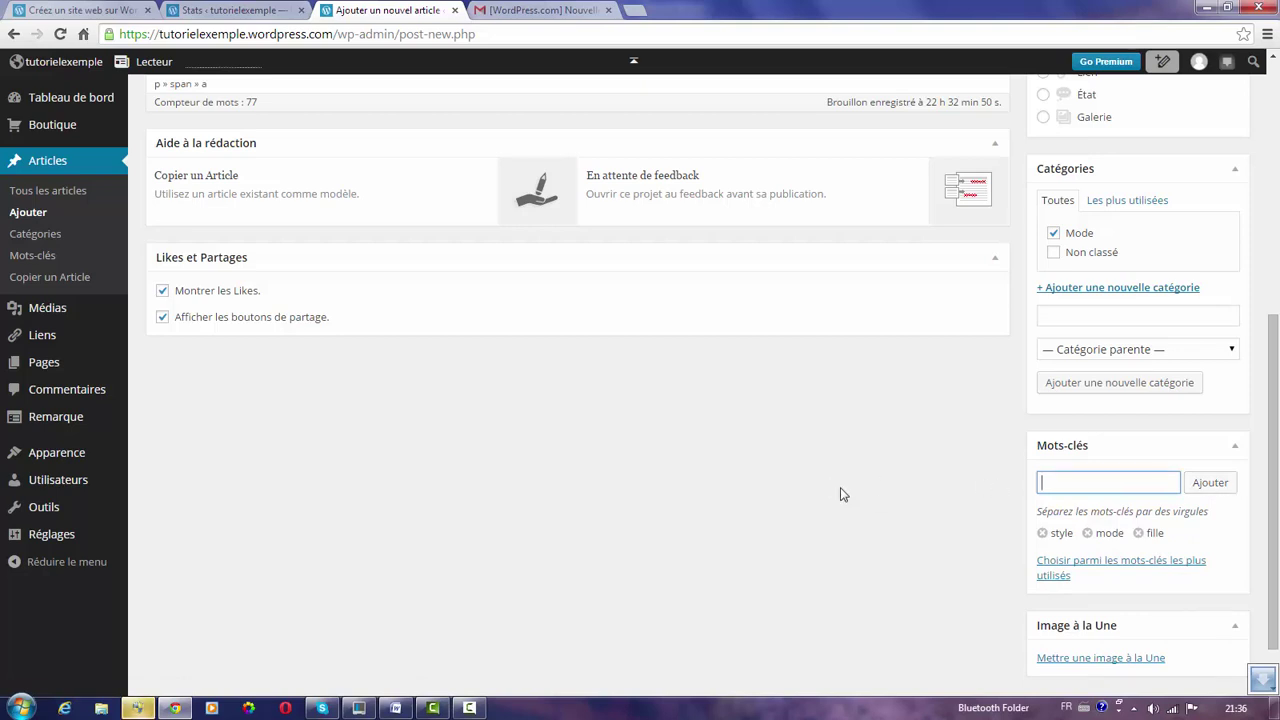
drag(1277, 484, 1276, 526)
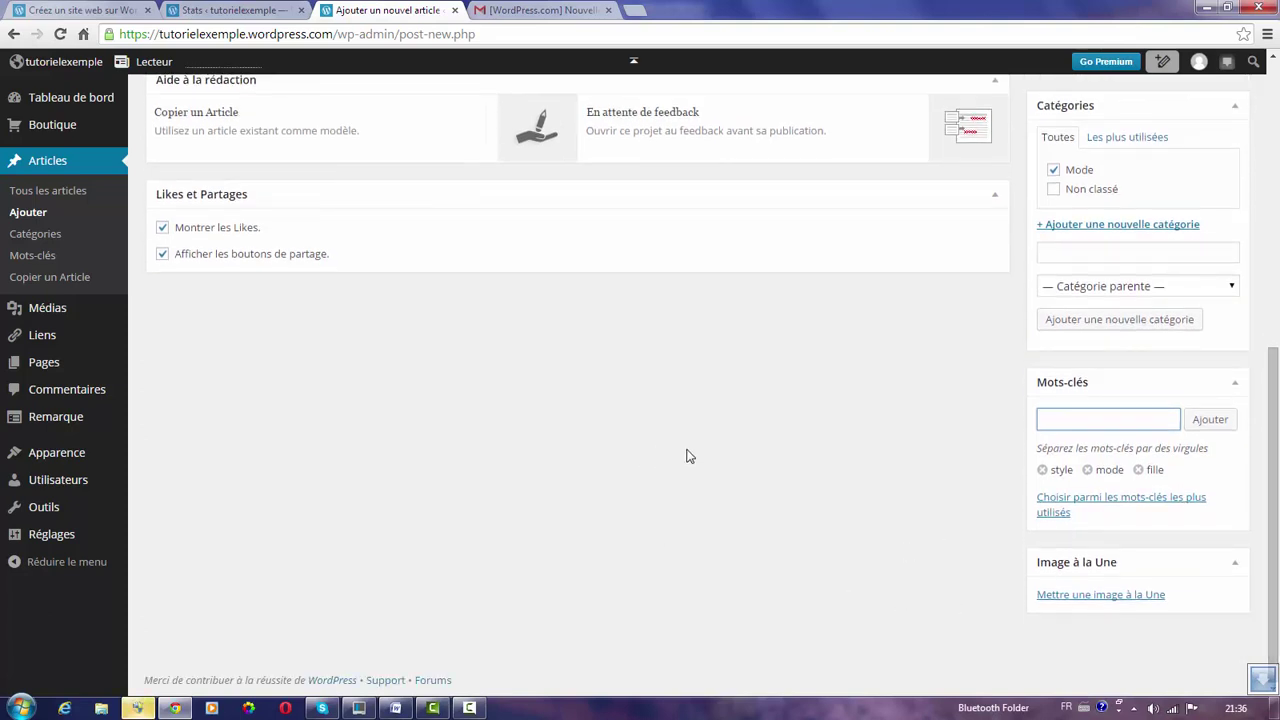
drag(1275, 360, 1276, 134)
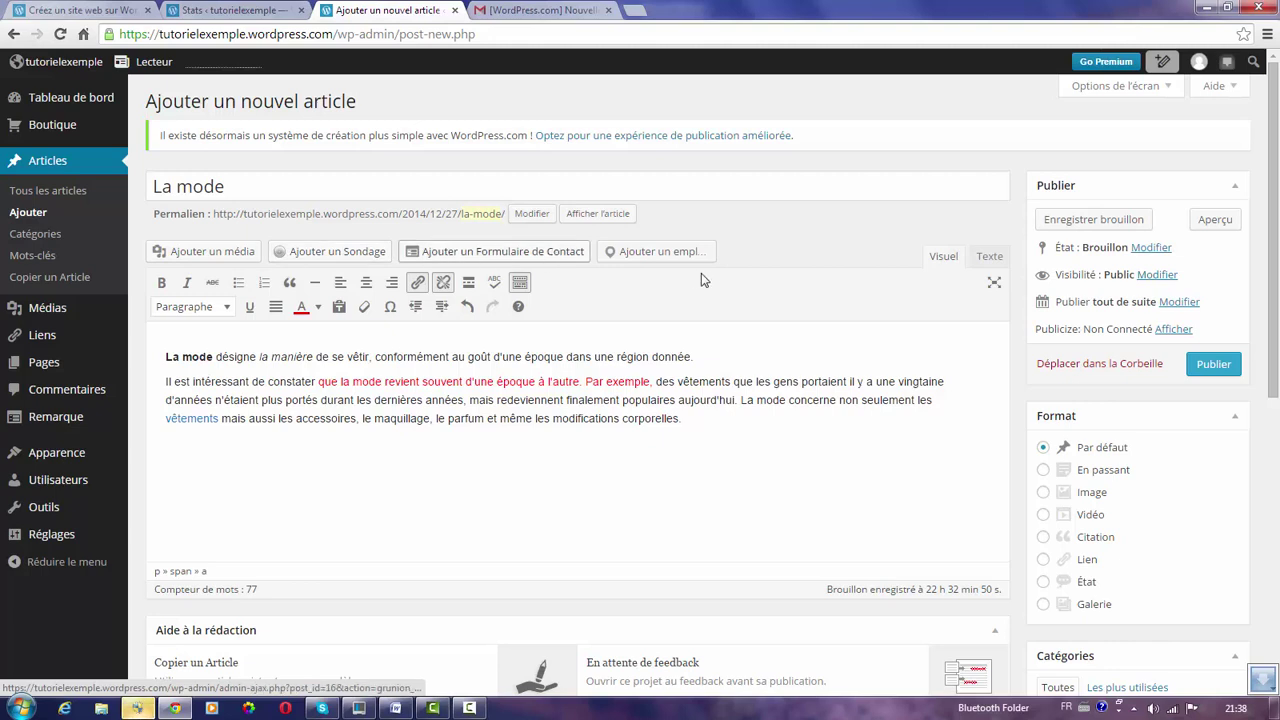
Publish the La mode article and switch to the site's Stats tab.
click(1218, 367)
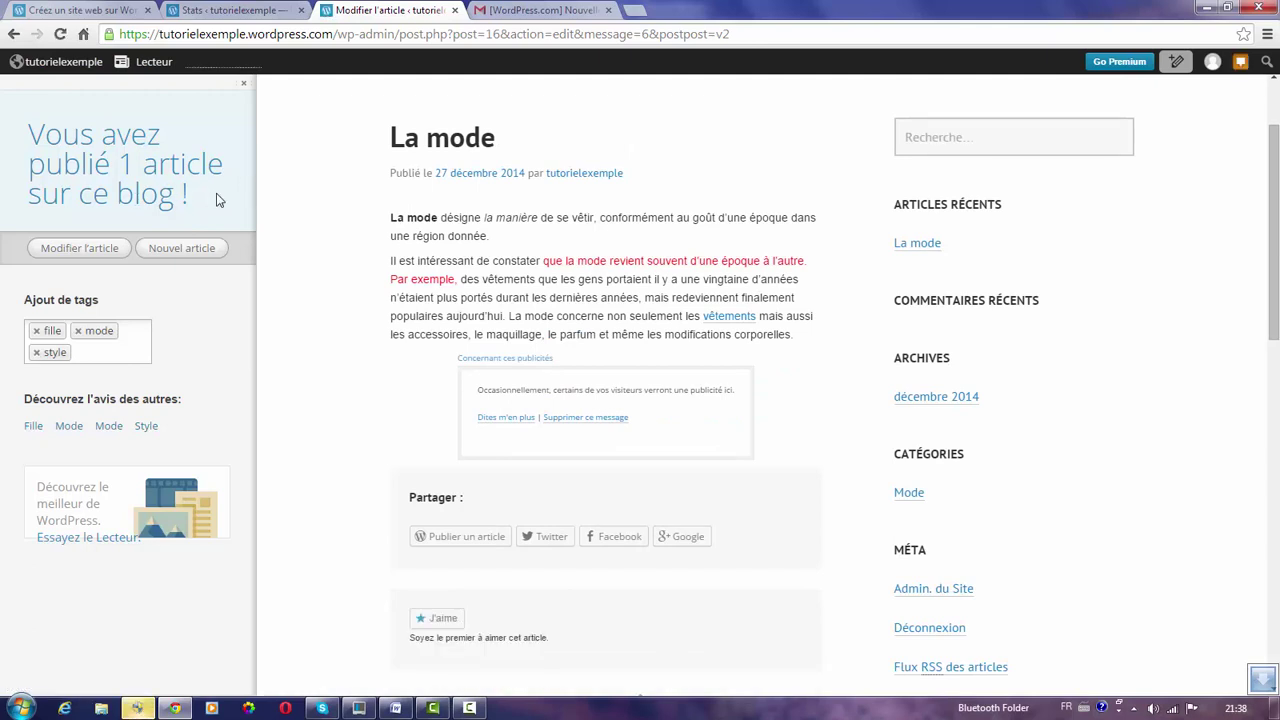
click(226, 8)
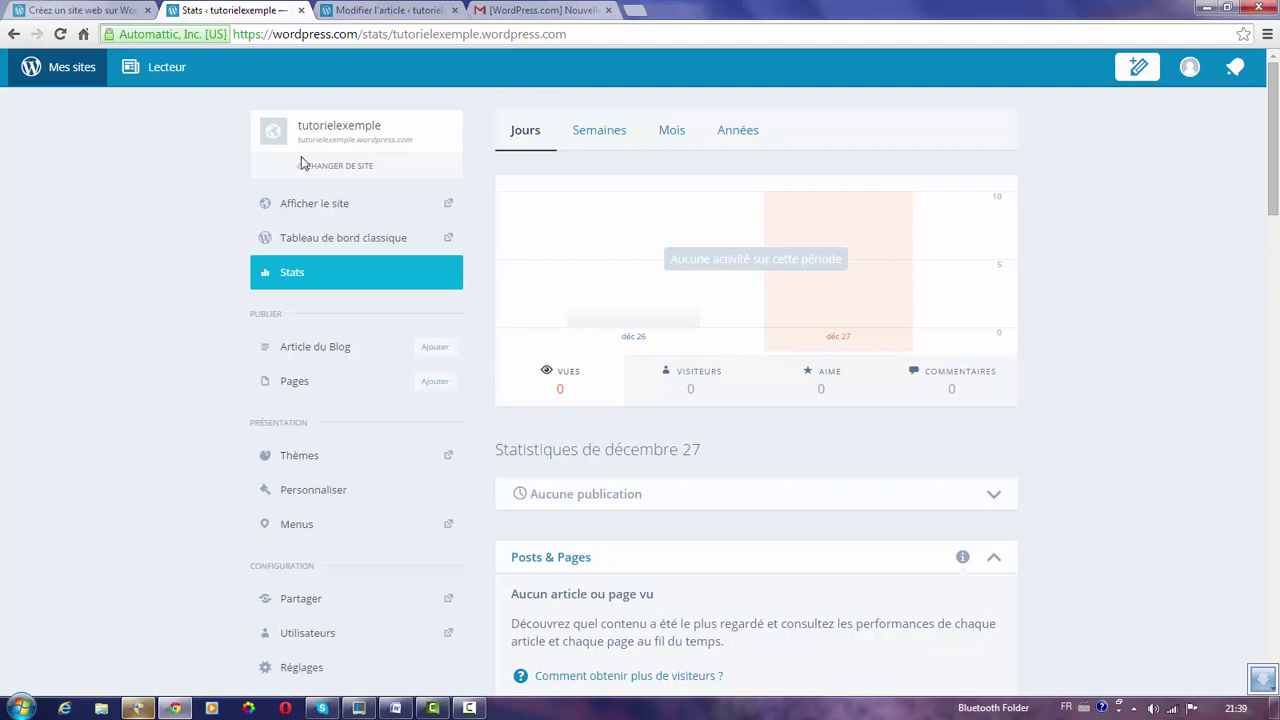
Open the live site in a new tab and reveal the dashboard's Apparence submenu.
click(314, 205)
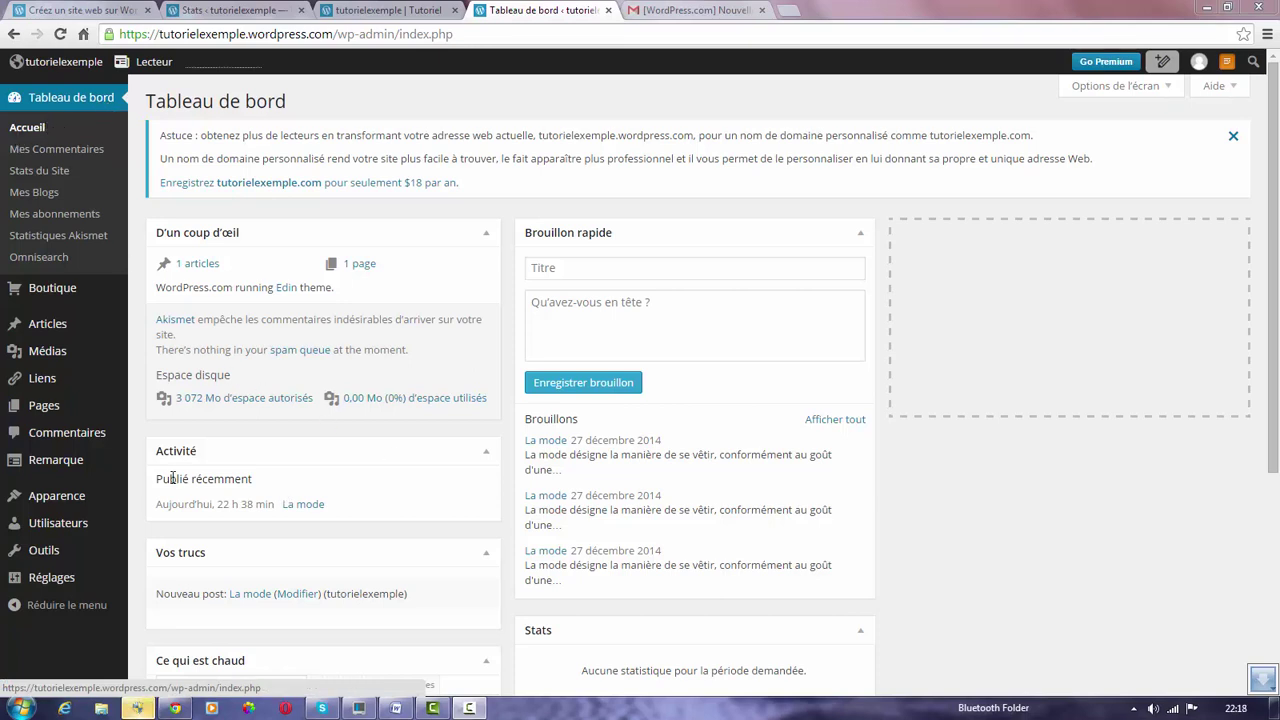
mouse_move(60, 496)
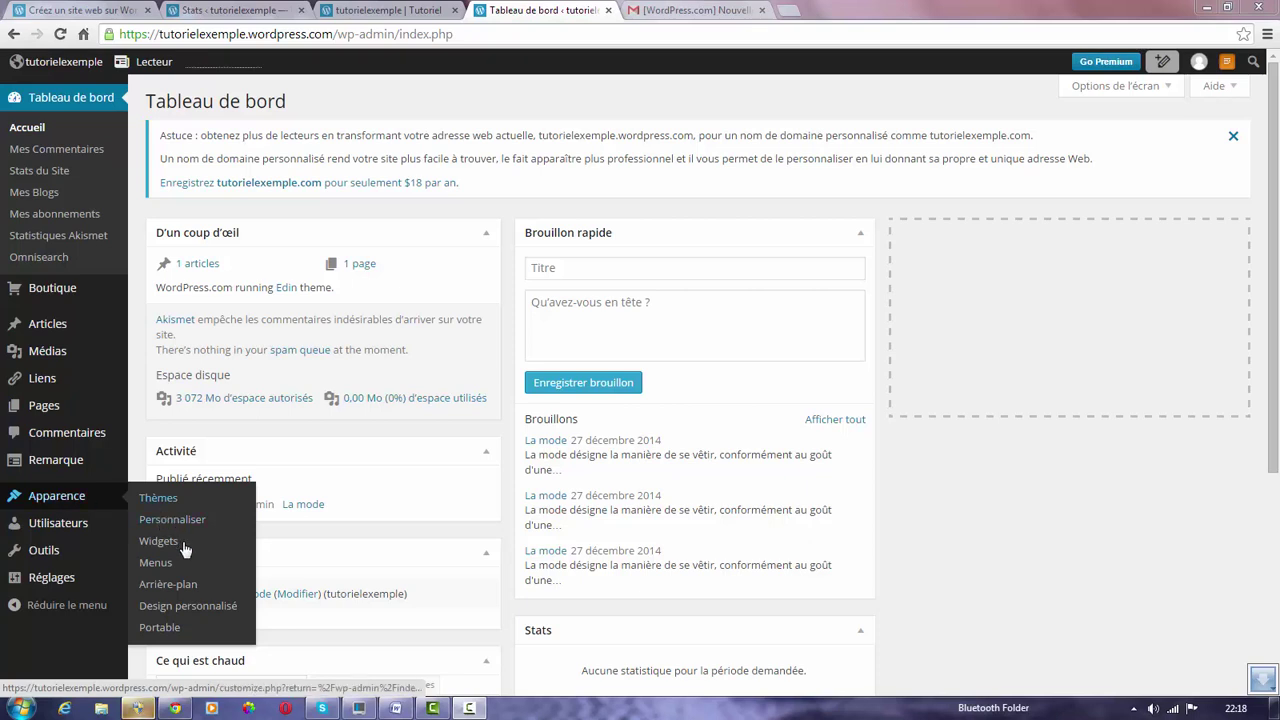
Create a new navigation menu named 'Menu 1' under Apparence > Menus.
click(156, 563)
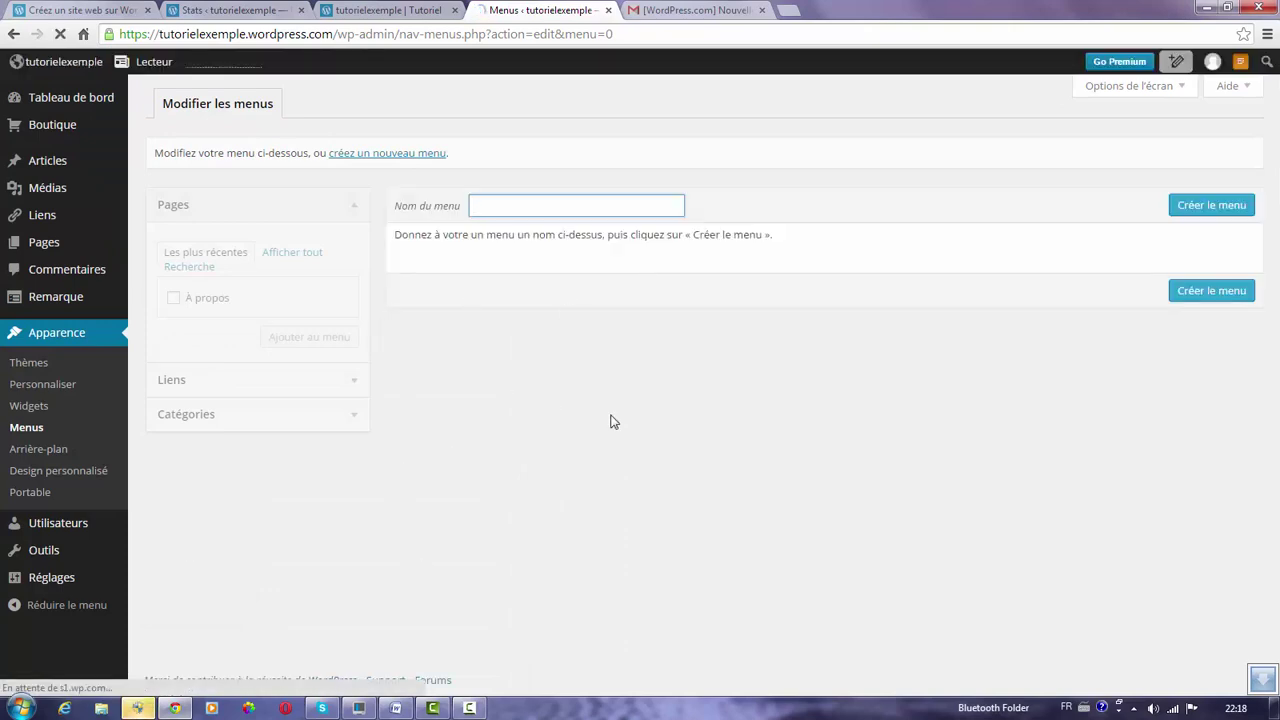
click(501, 206)
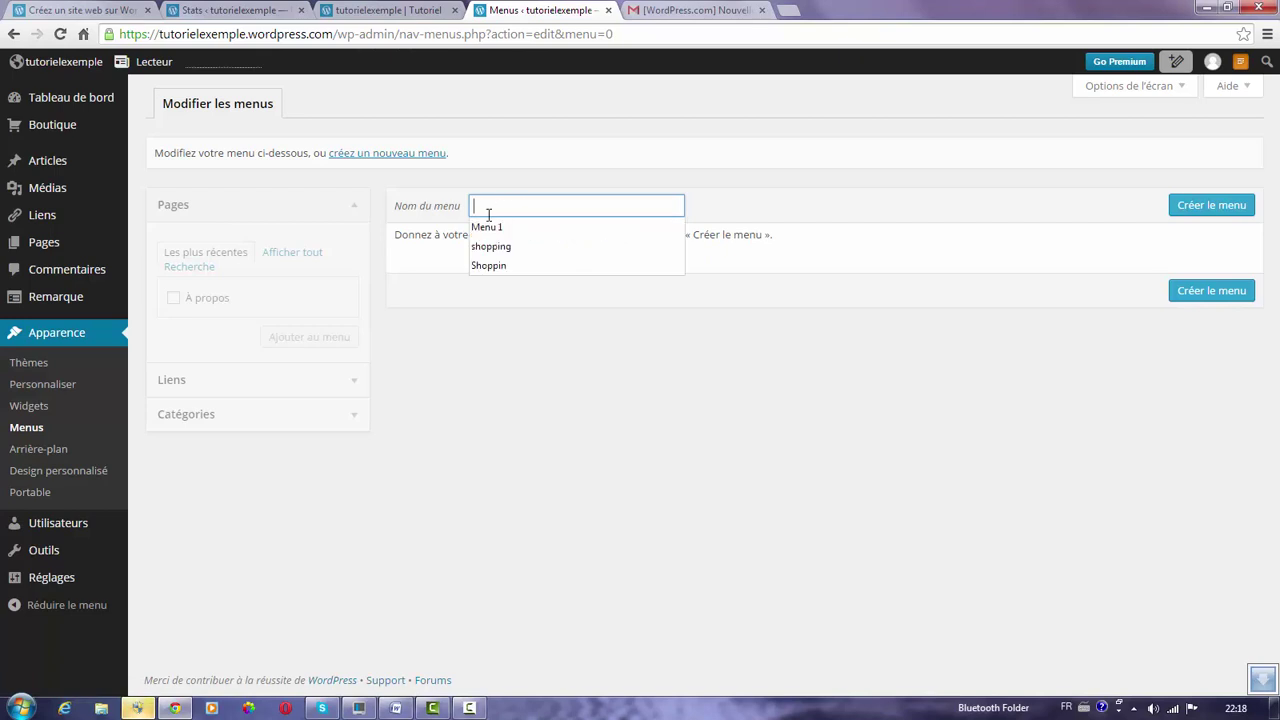
click(486, 228)
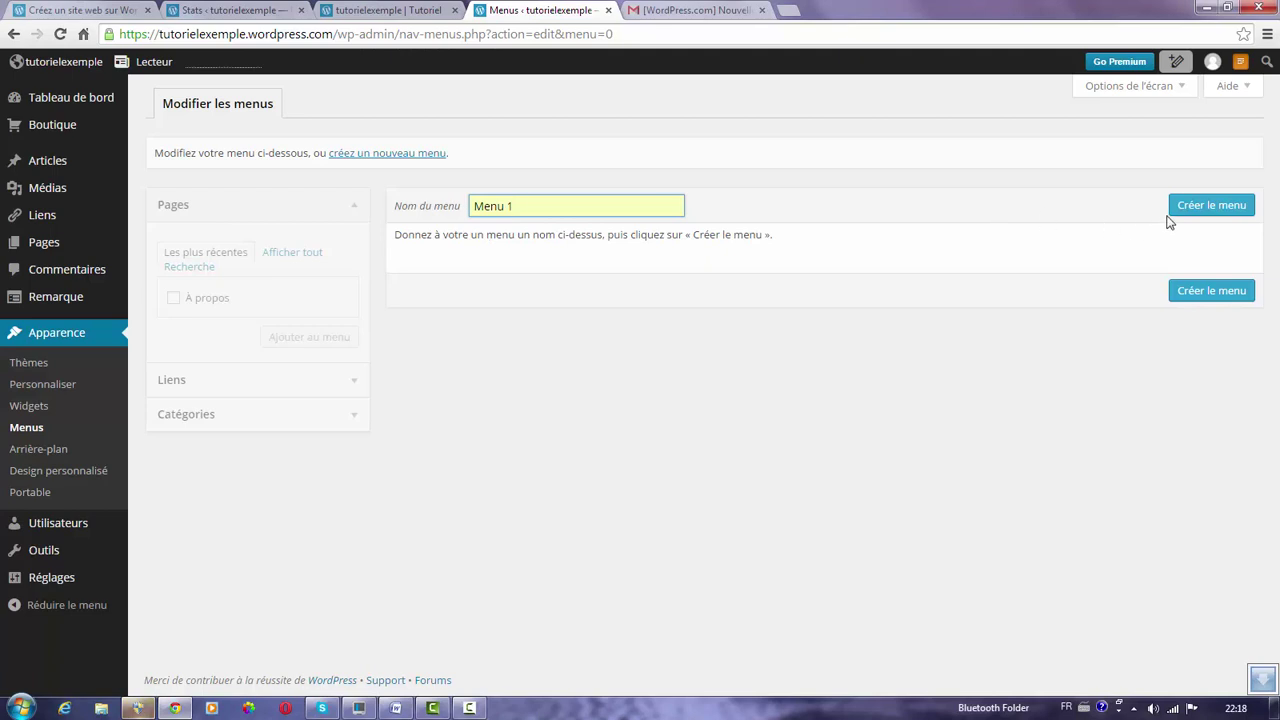
click(1196, 213)
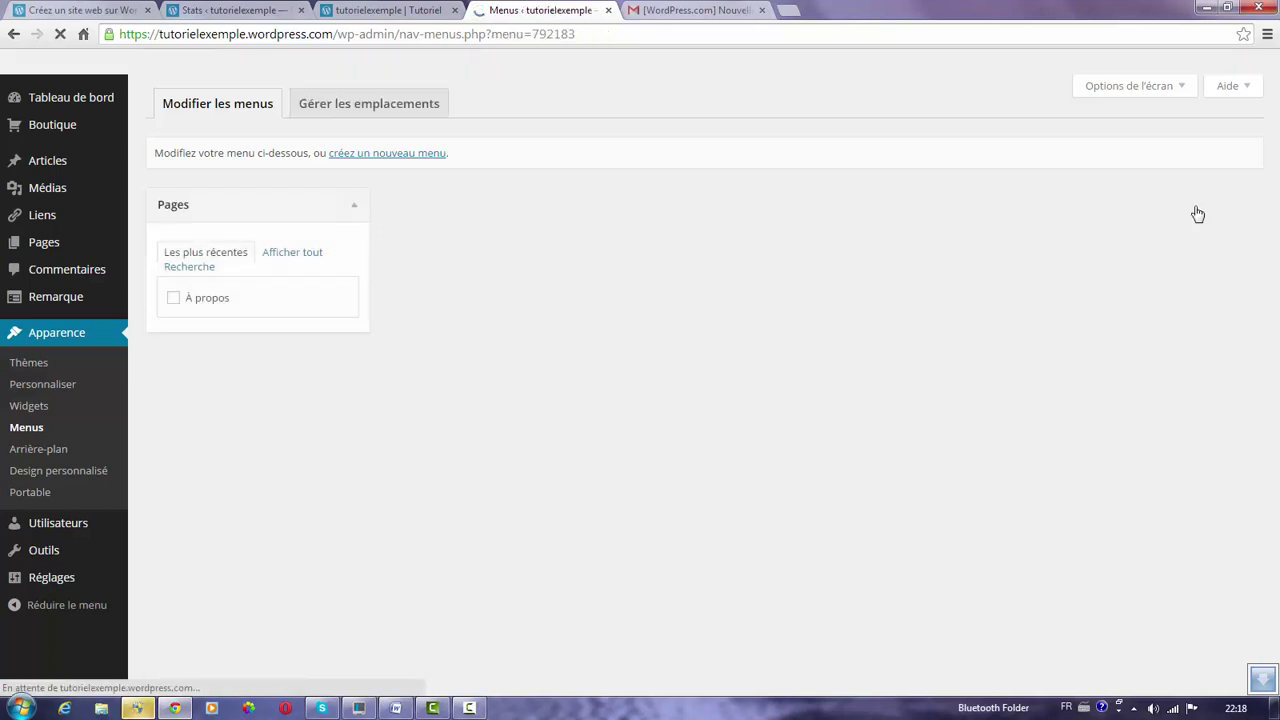
Save Menu 1 and assign it to the Menu principal location.
click(1197, 213)
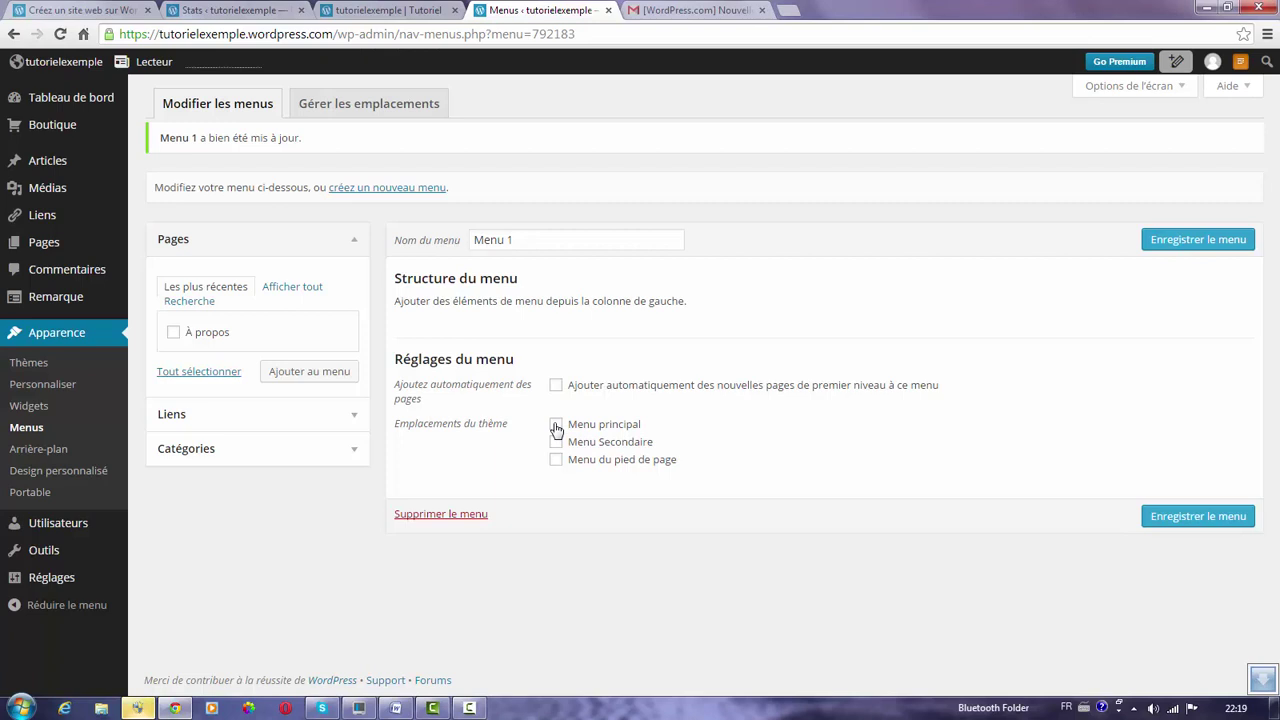
click(556, 425)
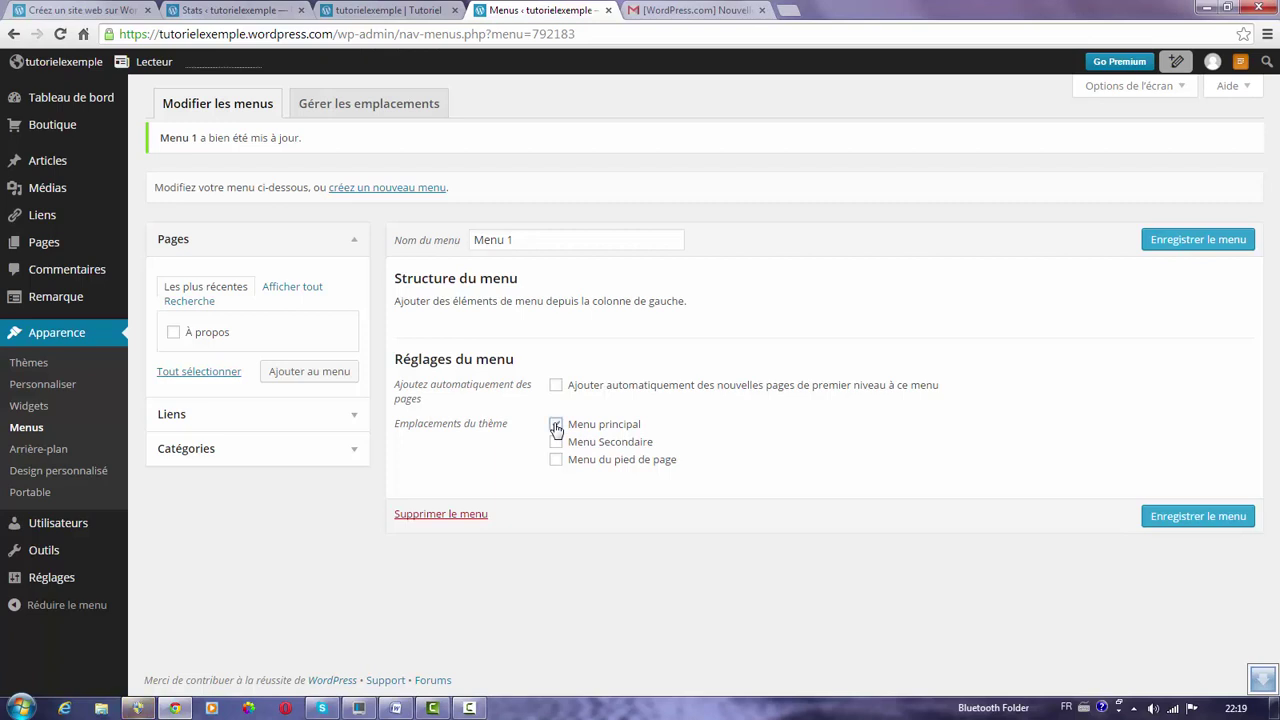
click(1188, 518)
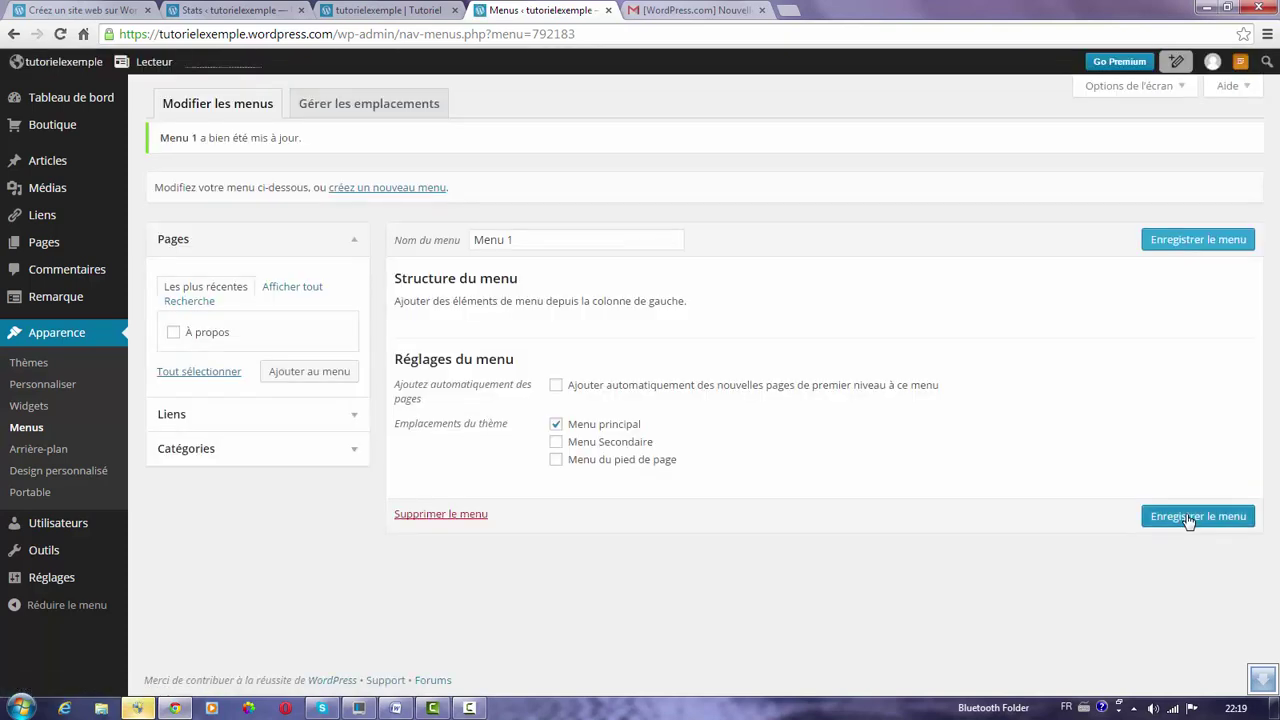
Reload the live site to check it, then show all pages in the Menus Pages box.
click(379, 11)
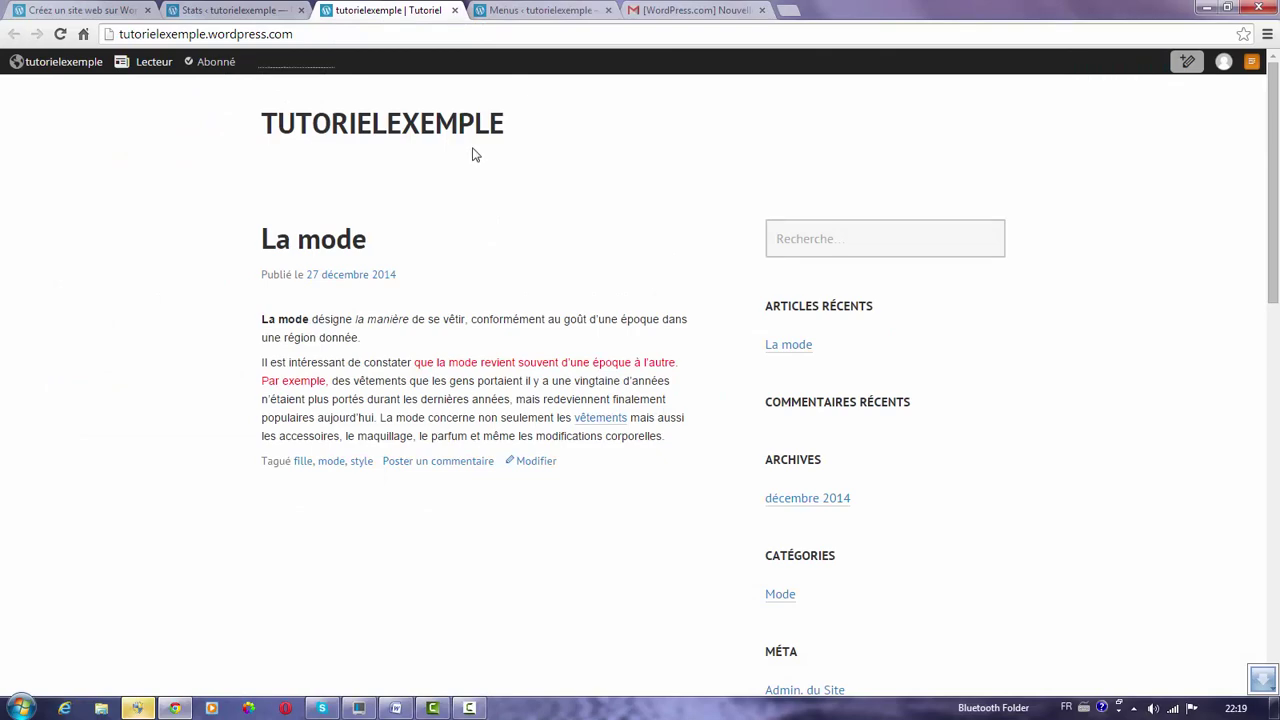
drag(1274, 118, 1214, 92)
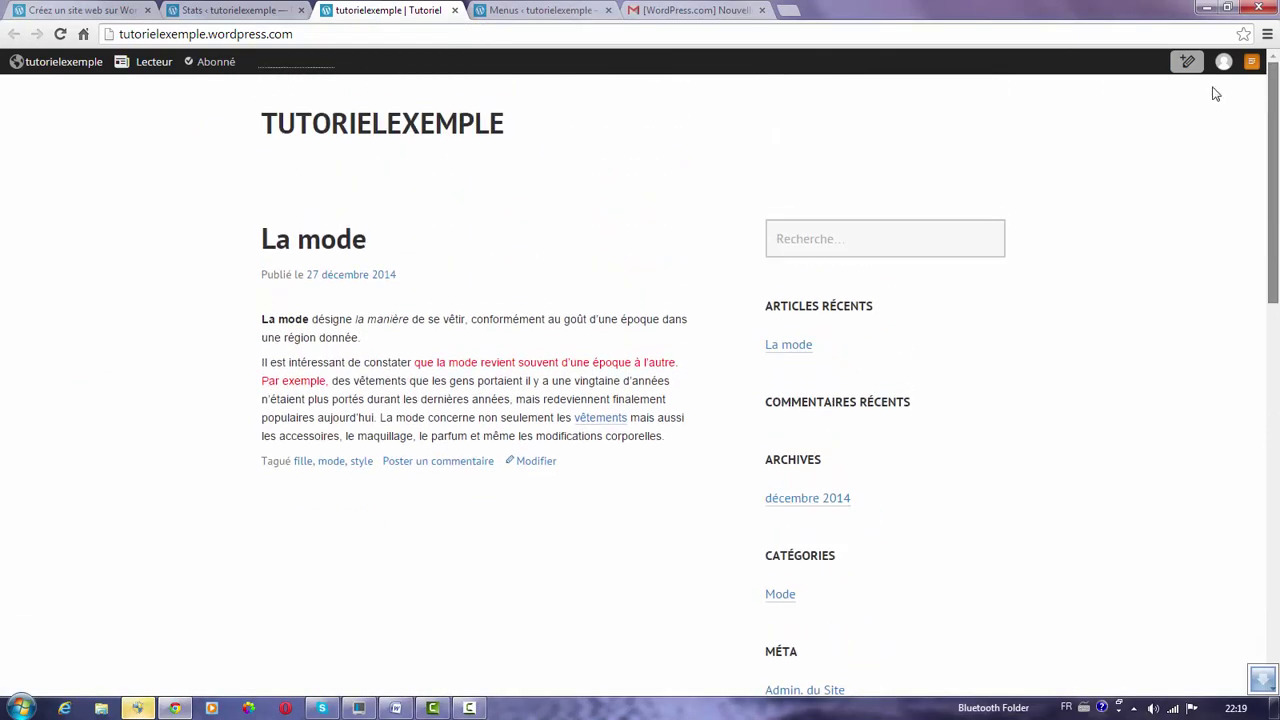
click(60, 35)
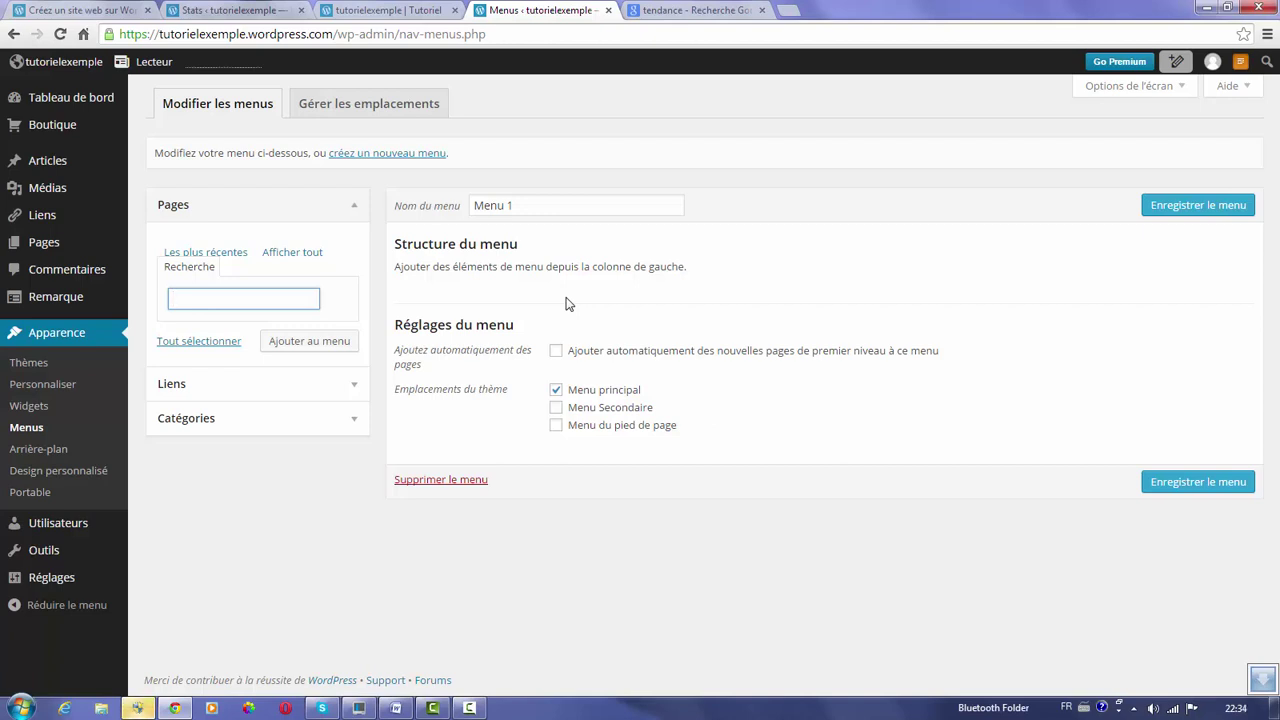
click(307, 258)
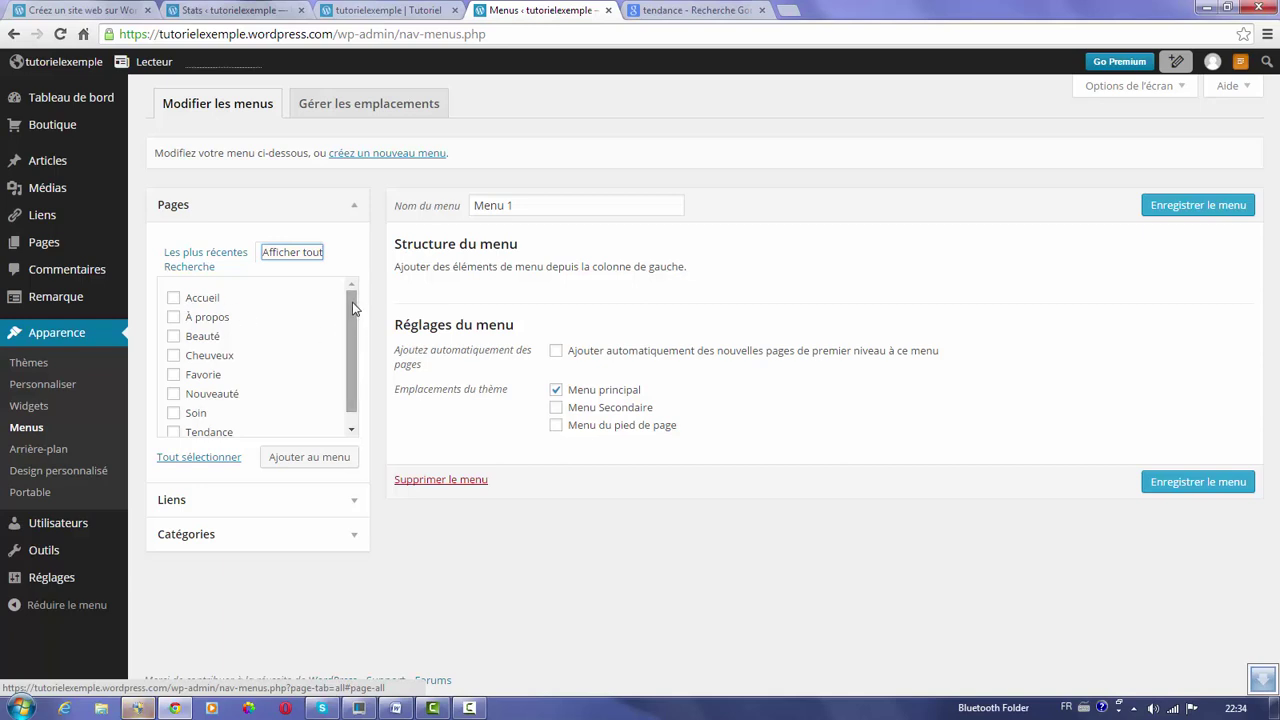
Add the Tendance, Beauté, À propos, Accueil and Favorie pages to Menu 1.
drag(352, 302, 352, 316)
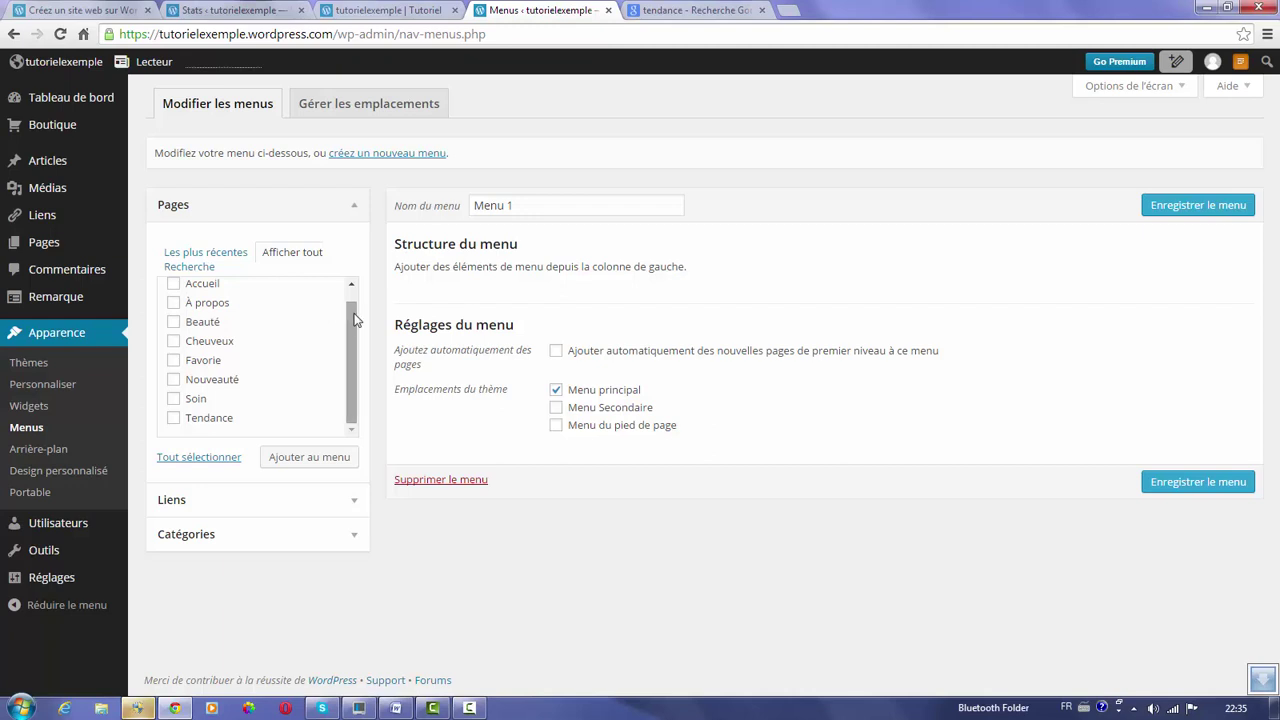
drag(350, 318, 351, 300)
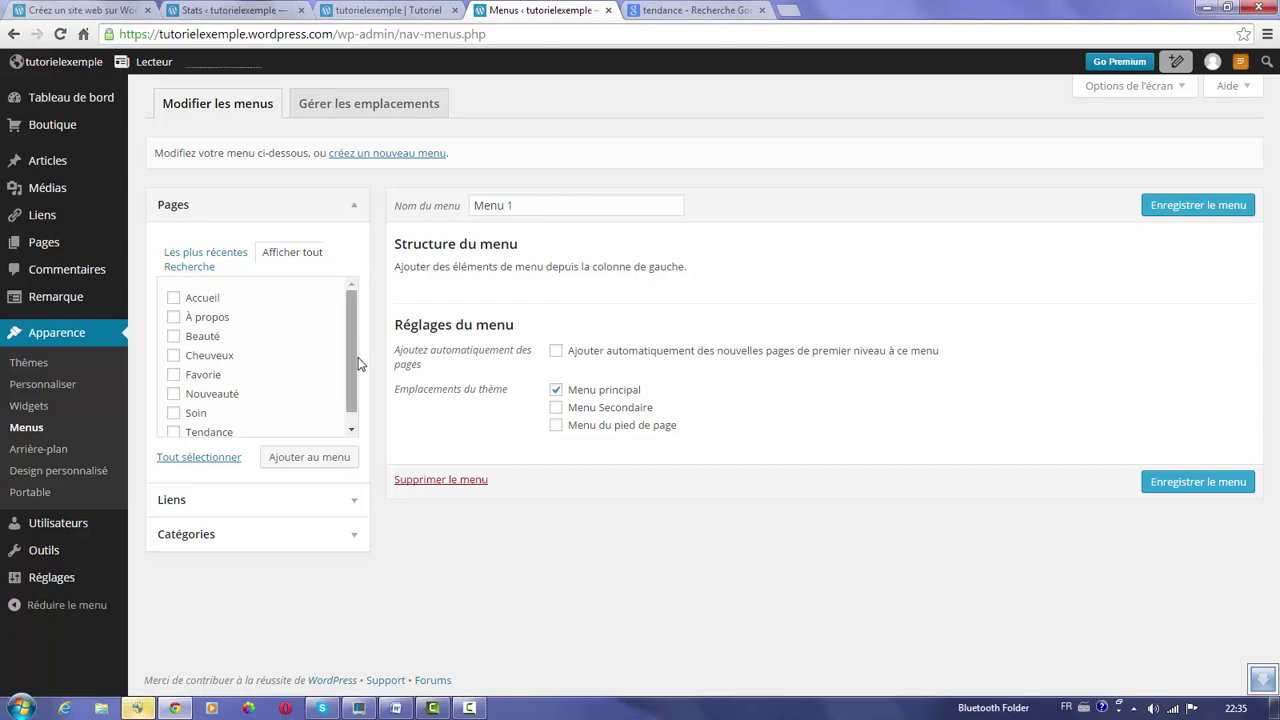
scroll(353, 347, down, 1)
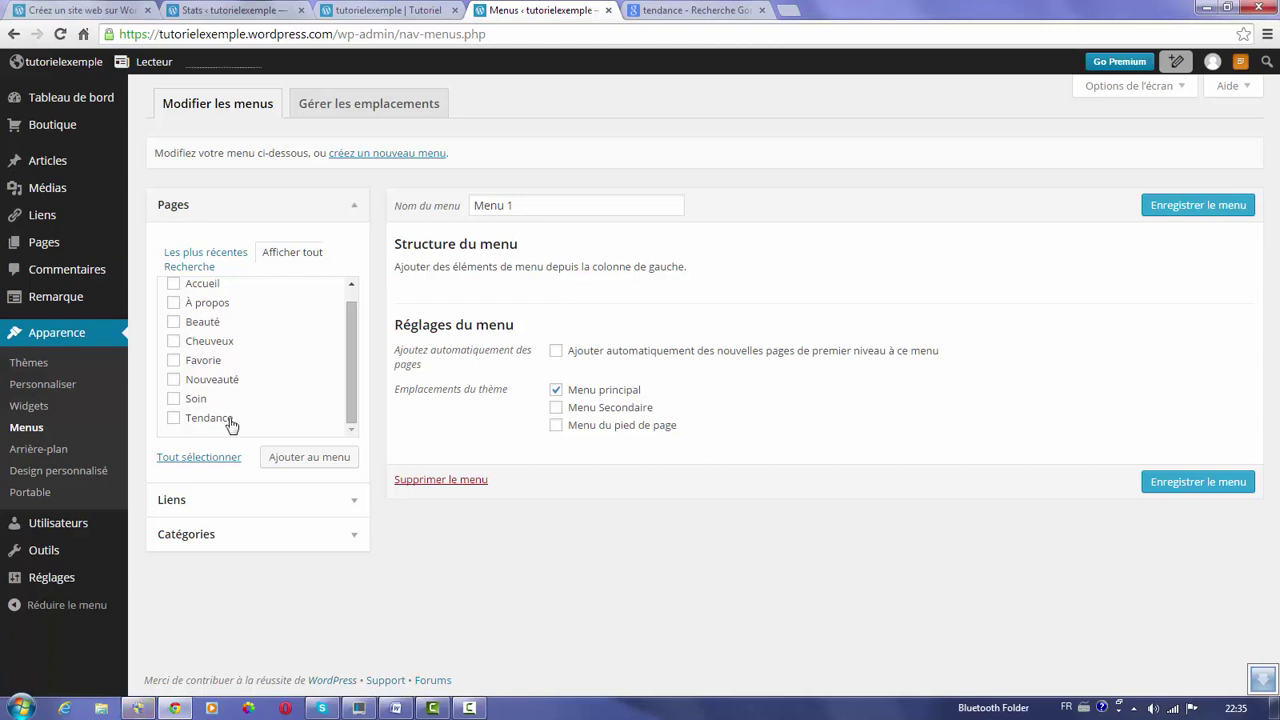
click(175, 419)
click(175, 322)
click(175, 303)
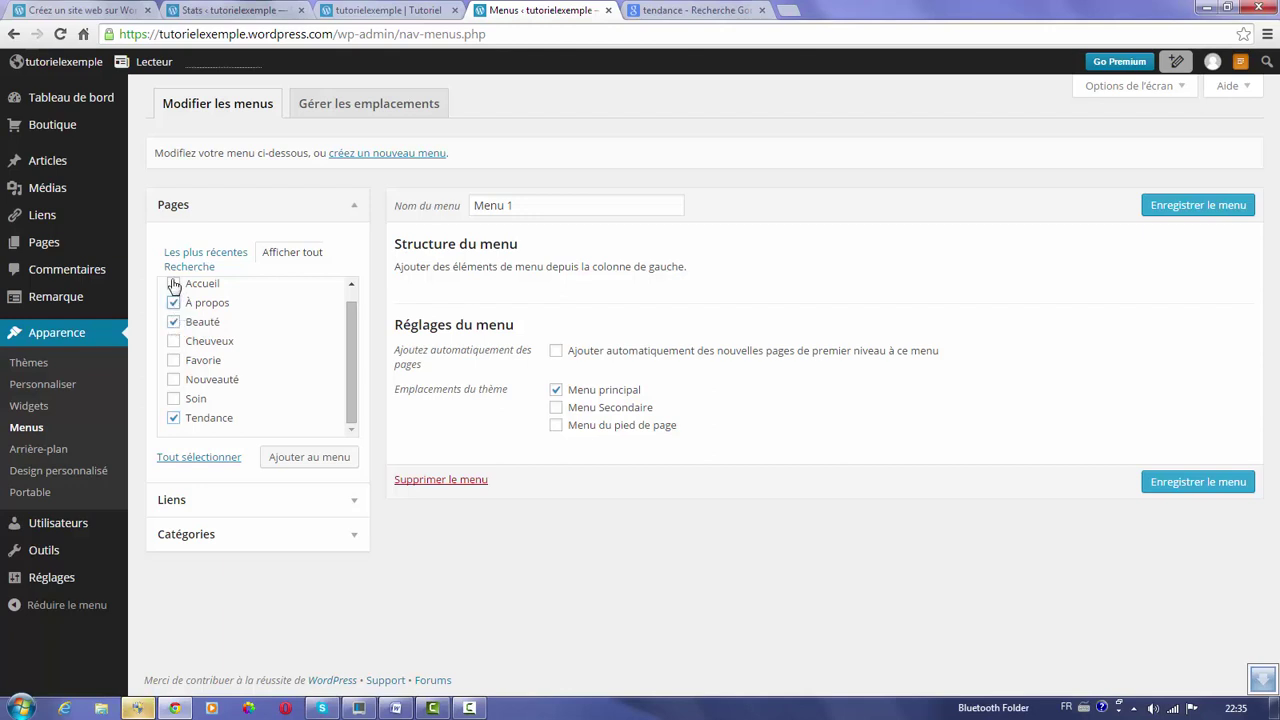
click(174, 284)
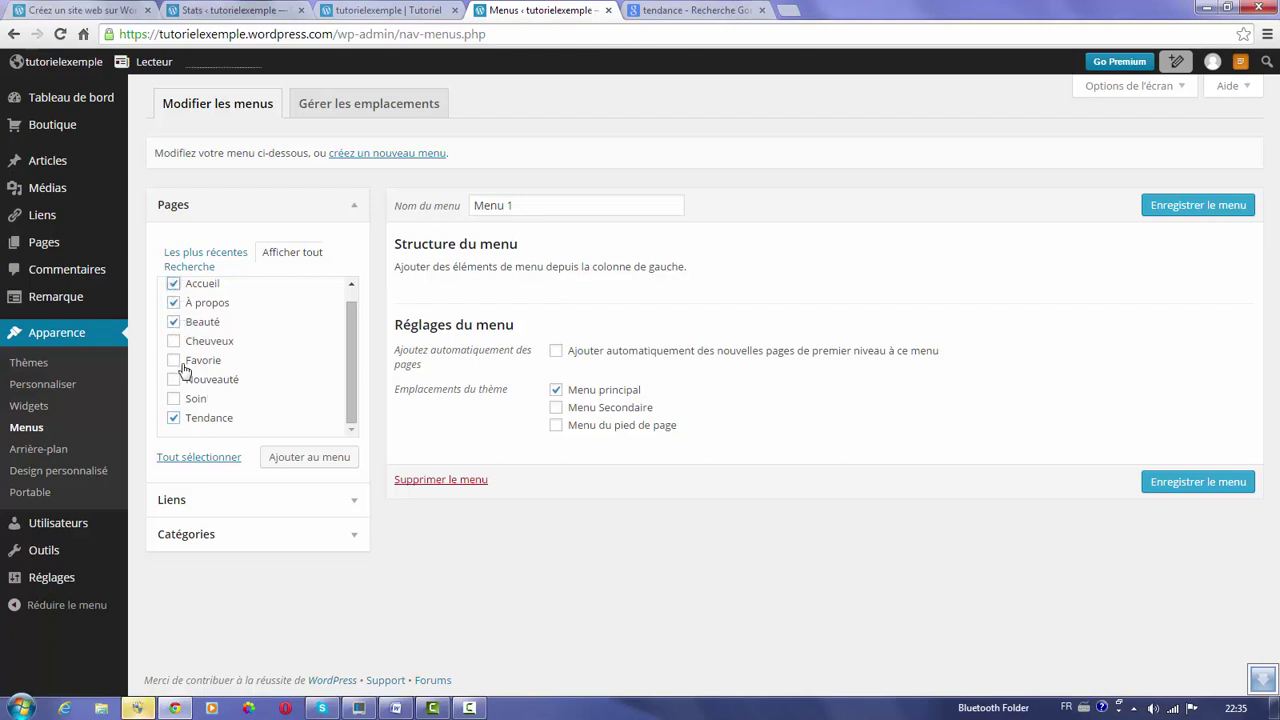
click(174, 361)
click(312, 457)
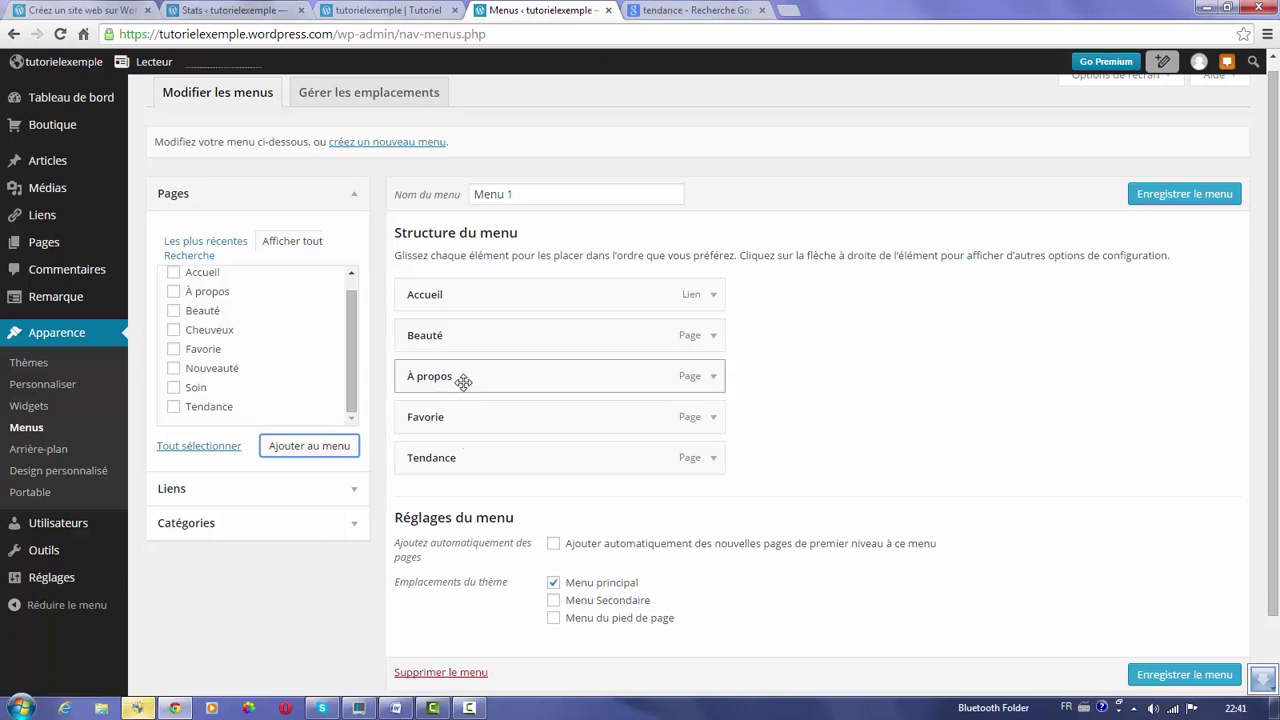
Reorder Menu 1 as Accueil, Tendance, Beauté, Favorie, À propos, save it, and view the site.
drag(463, 382, 466, 463)
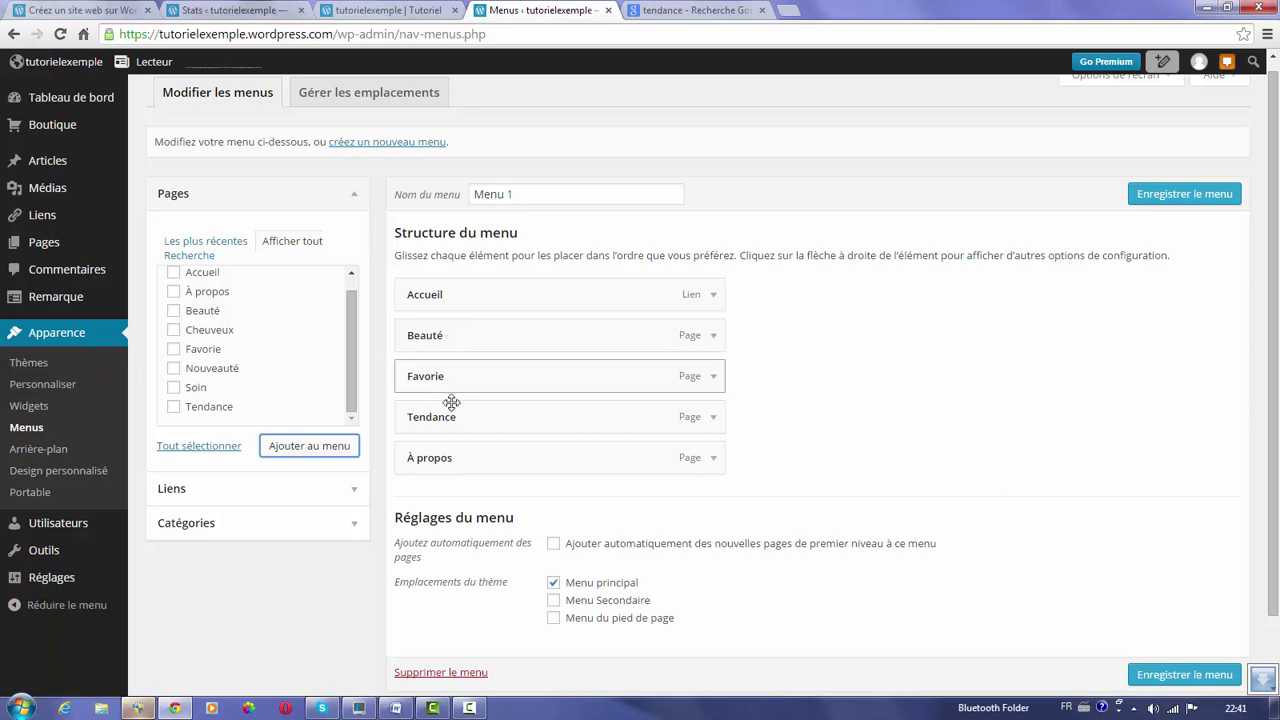
drag(449, 417, 449, 337)
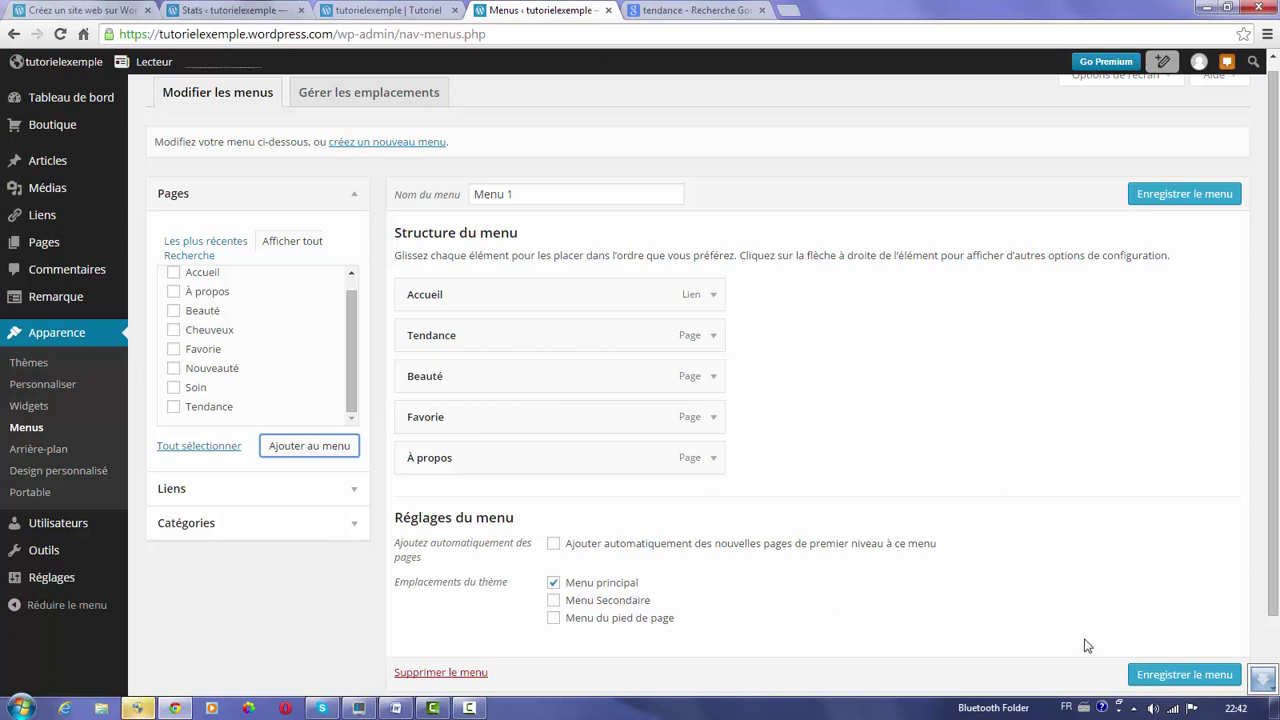
click(1158, 676)
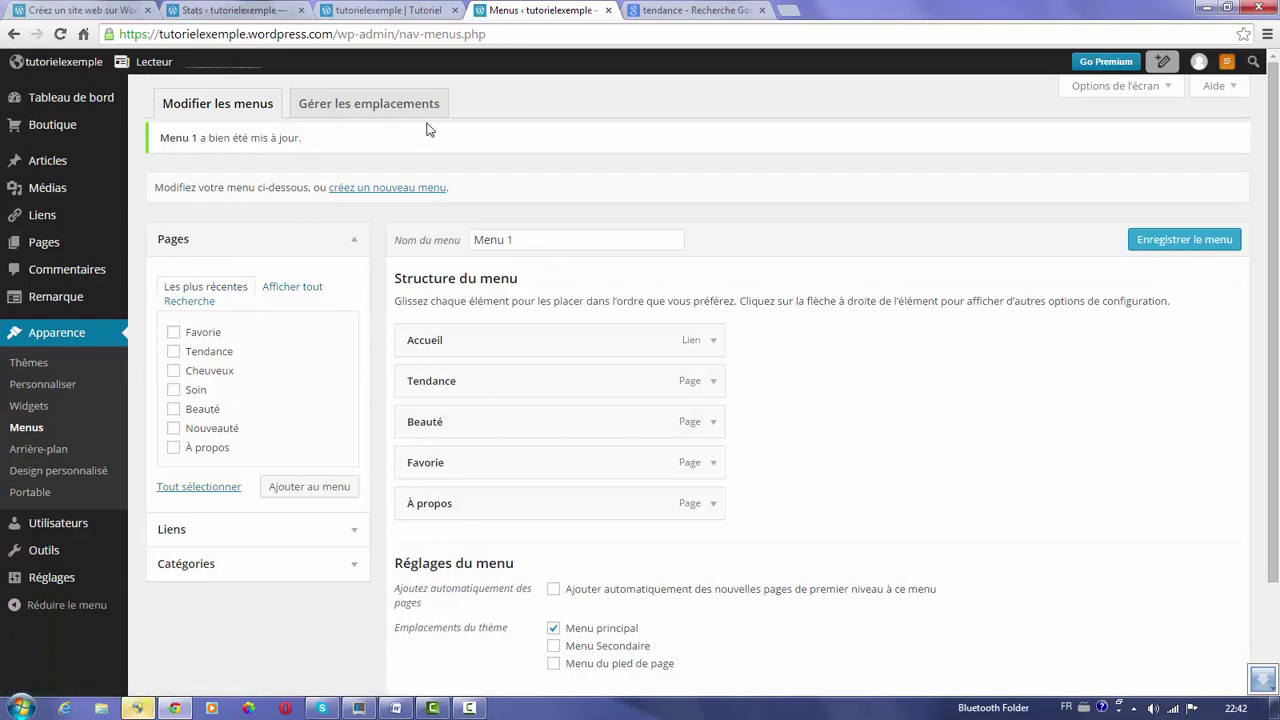
click(379, 10)
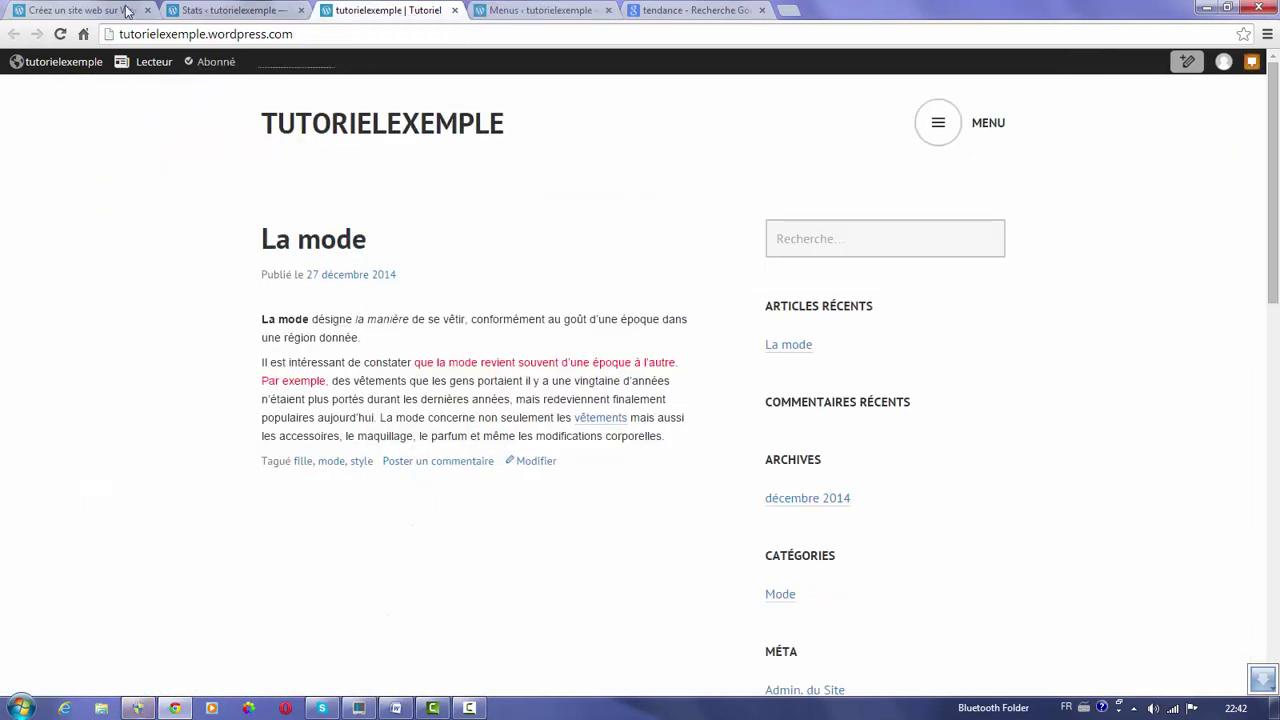
Reload the live site and open then close its MENU overlay to verify the item order.
click(60, 34)
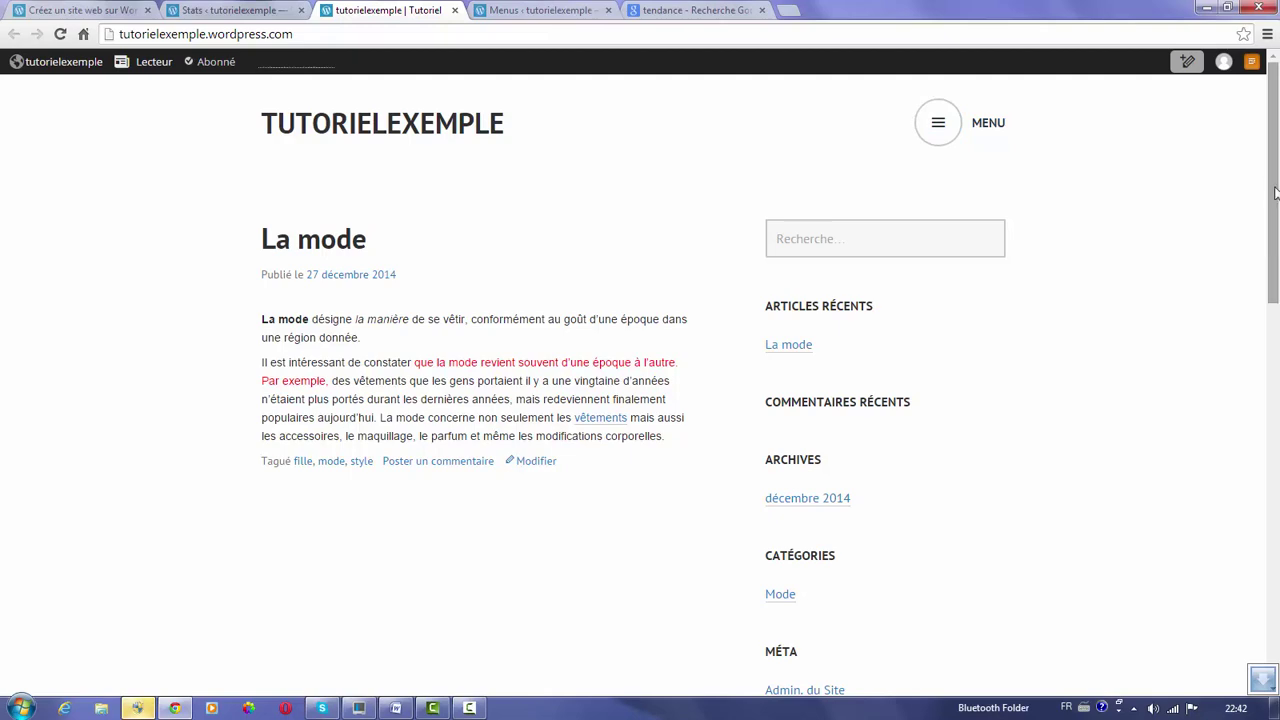
drag(1276, 192, 1135, 172)
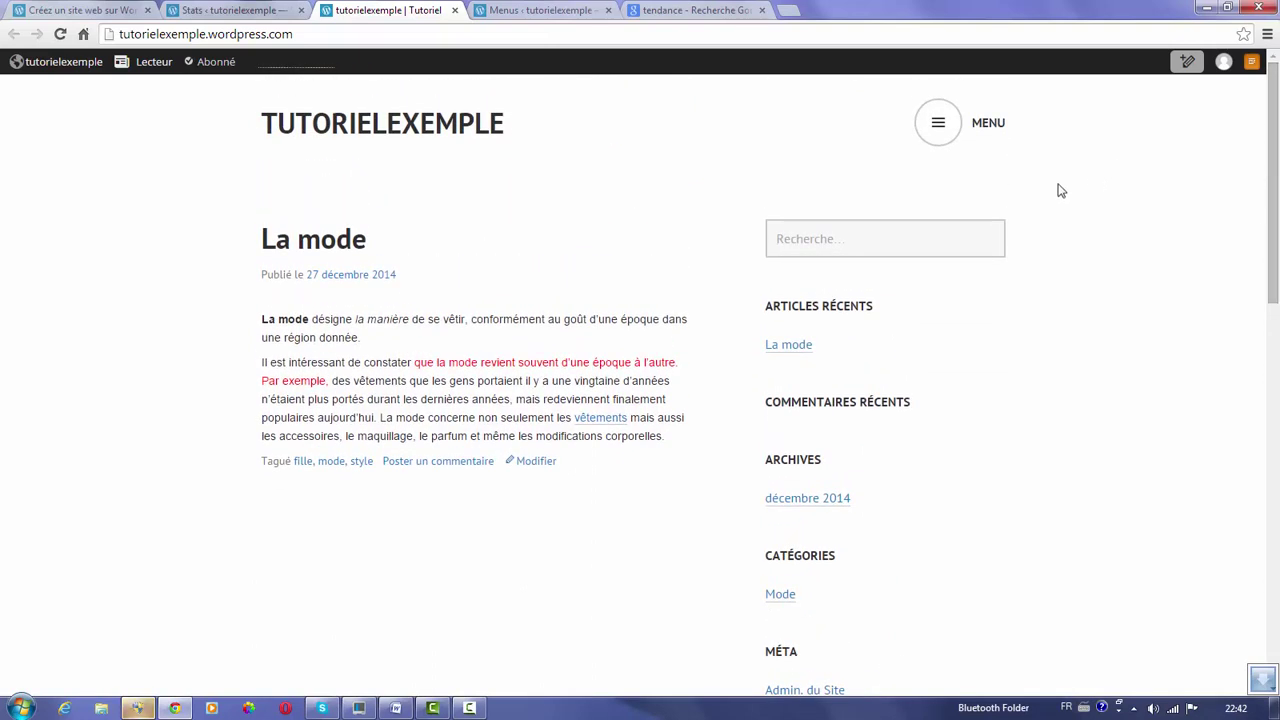
click(937, 124)
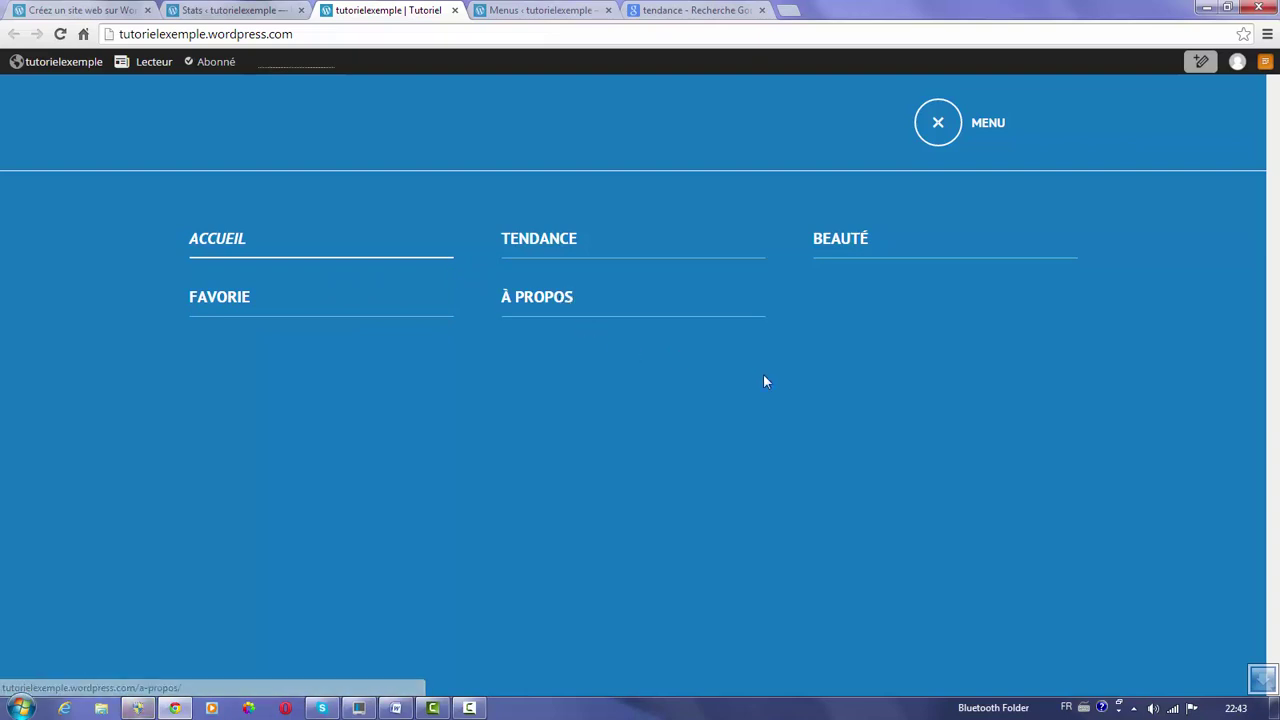
click(936, 126)
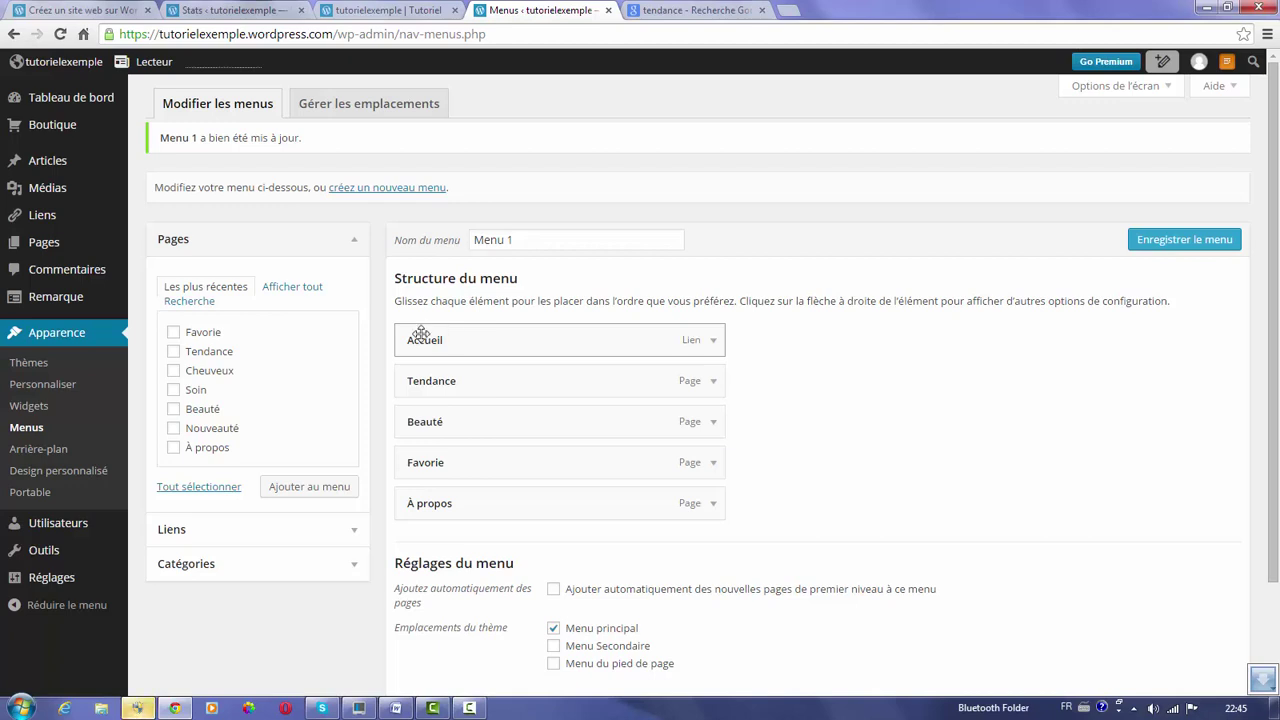
From the full page list, add the Nouveauté and Soin pages to the end of Menu 1.
click(283, 288)
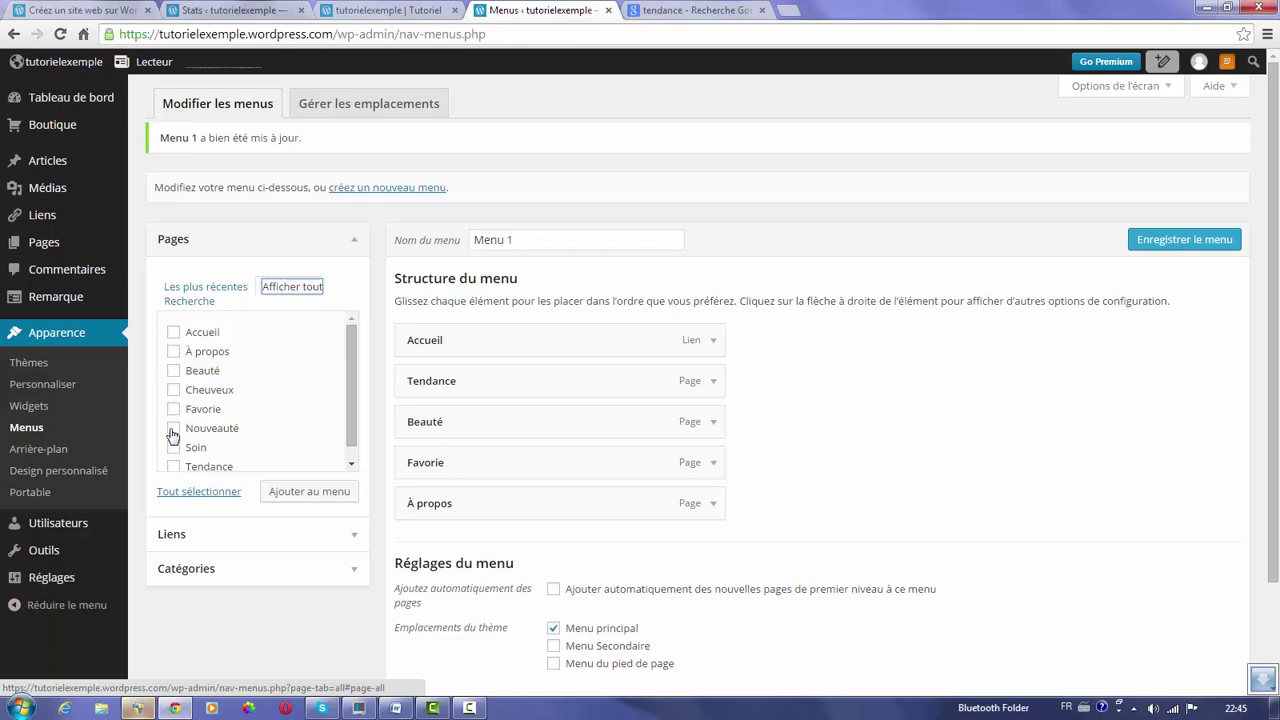
click(174, 430)
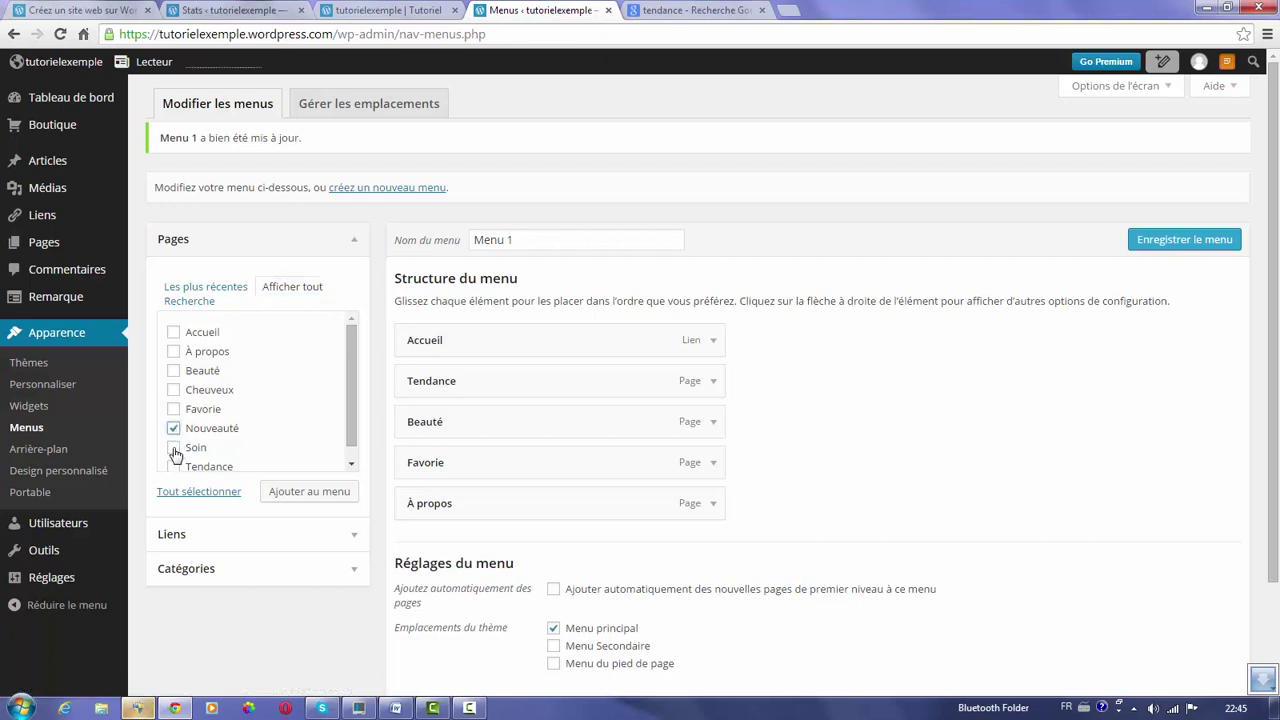
click(310, 492)
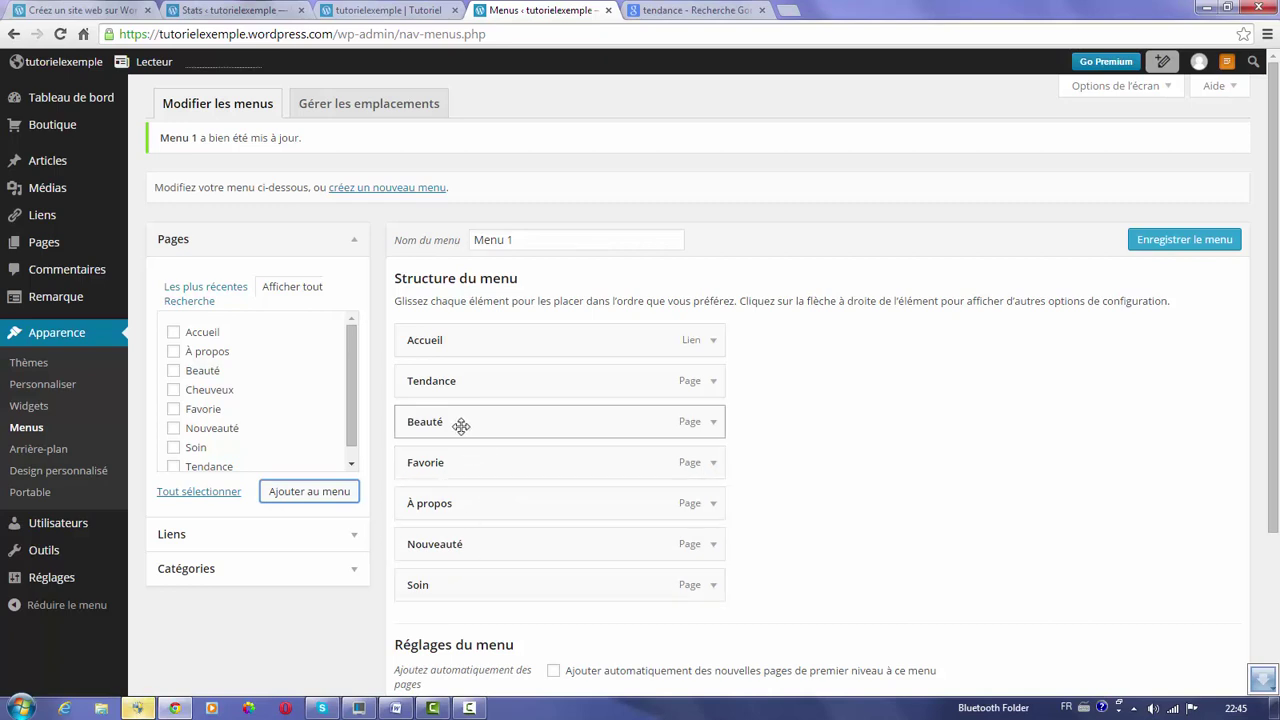
Drag Beauté and Soin under Tendance as same-level sub-items, then save Menu 1.
drag(460, 426, 486, 426)
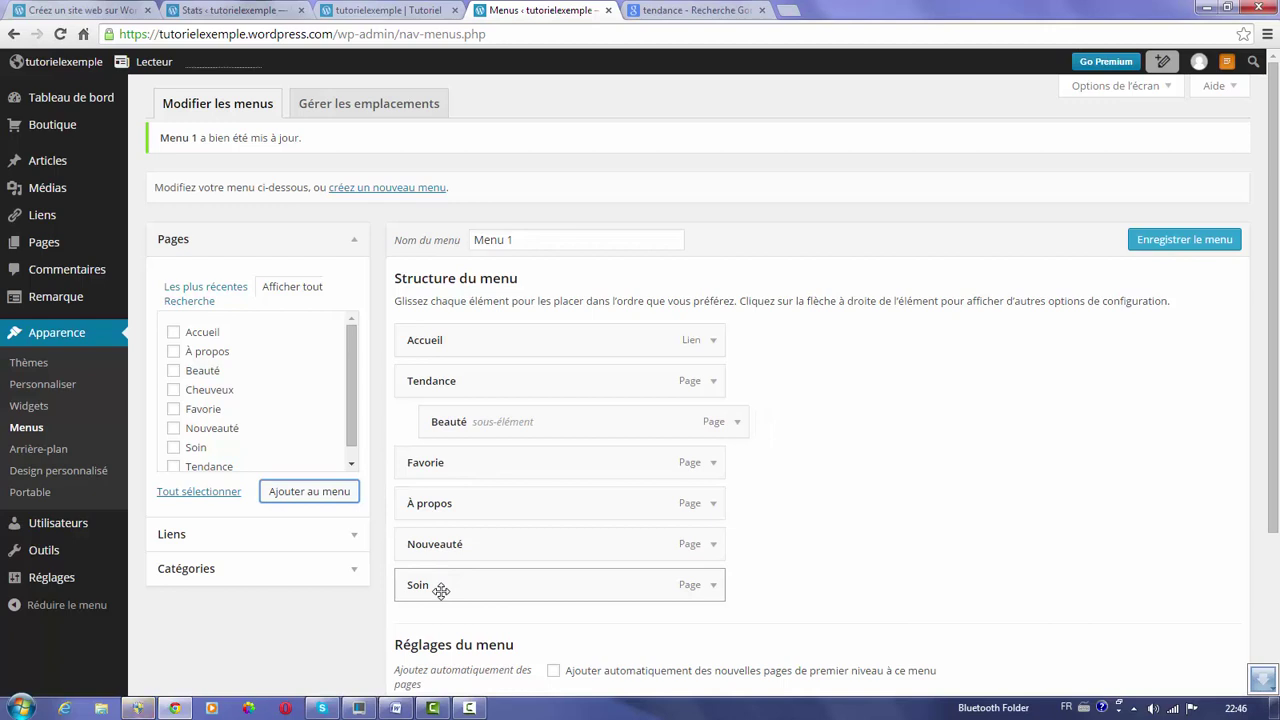
drag(441, 590, 493, 470)
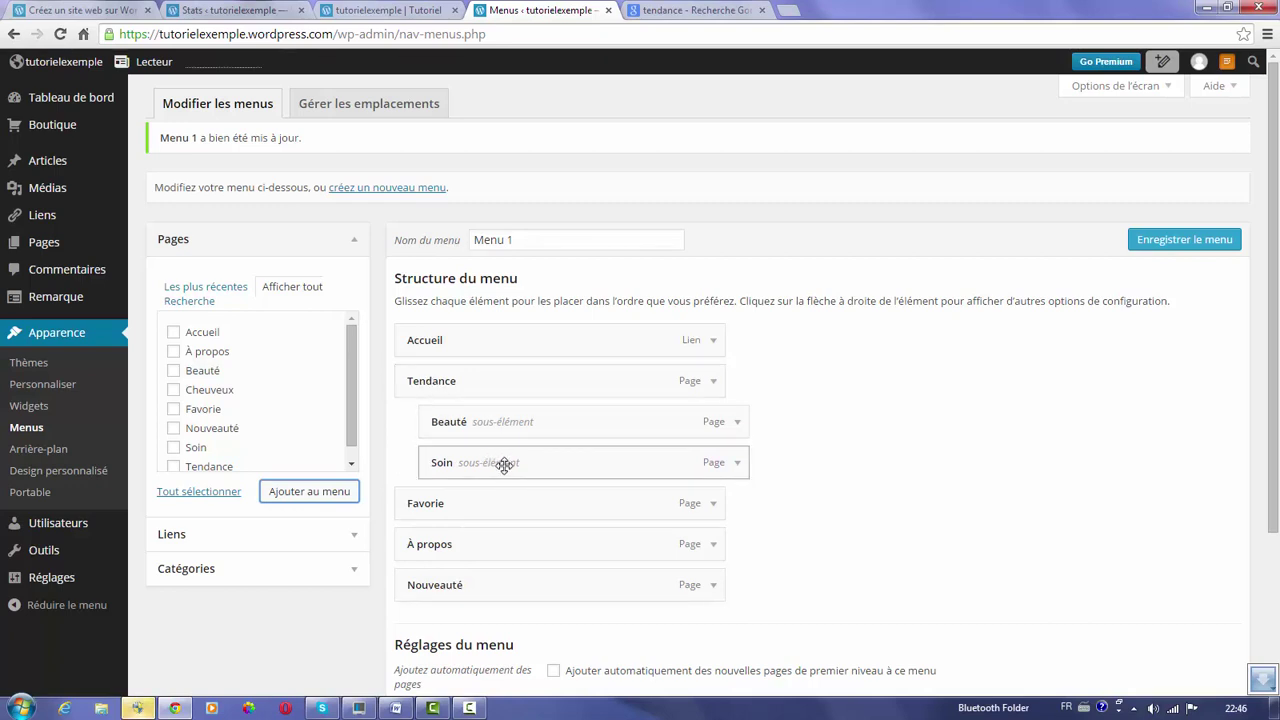
drag(504, 465, 529, 467)
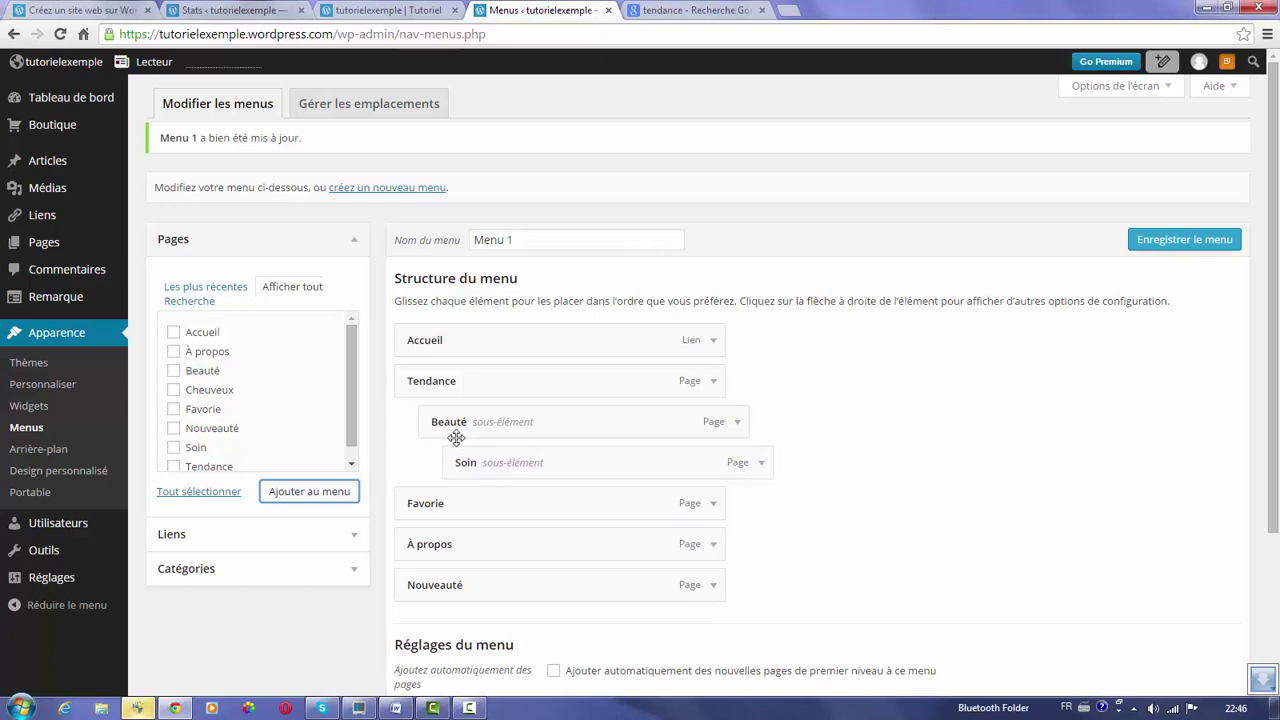
mouse_move(457, 464)
mouse_down()
mouse_move(437, 463)
mouse_move(451, 465)
mouse_move(449, 569)
mouse_move(463, 581)
mouse_move(463, 477)
mouse_move(443, 451)
mouse_move(462, 464)
mouse_up()
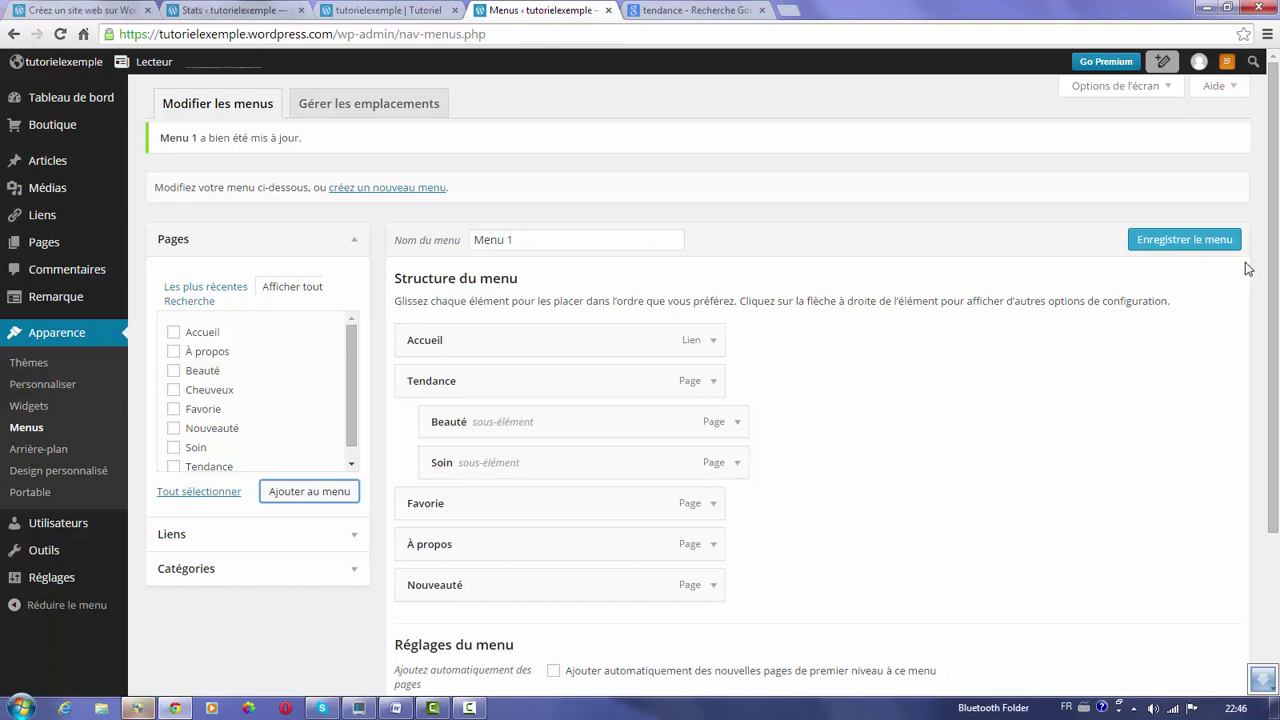
scroll(1278, 272, down, 2)
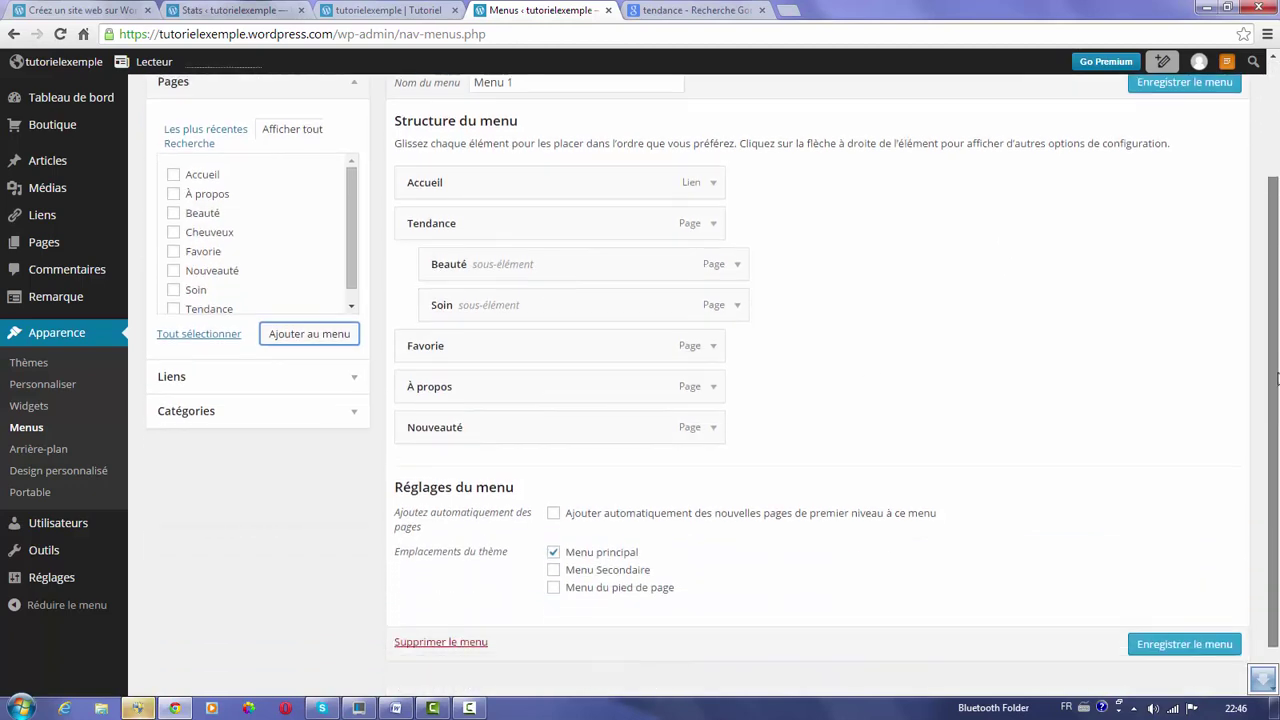
click(1173, 636)
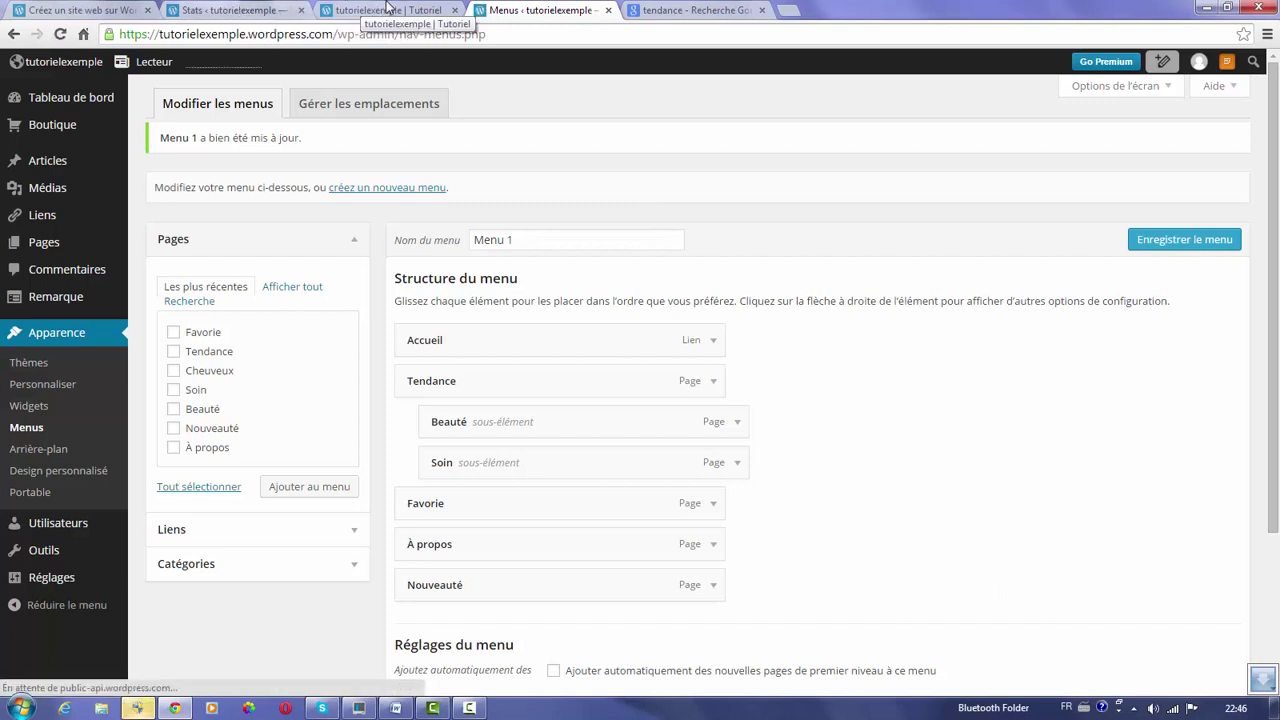
Reload the live blog and expand Tendance in its menu to check Beauté and Soin, then return to admin.
click(386, 8)
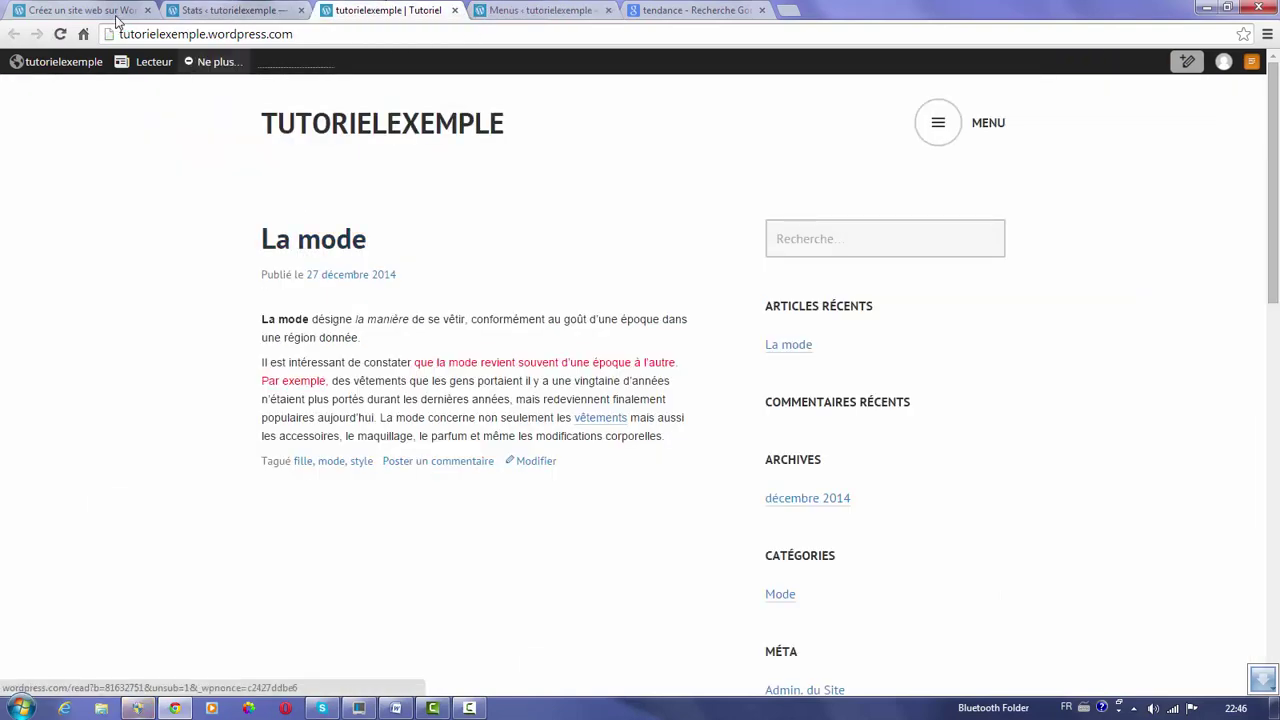
click(60, 36)
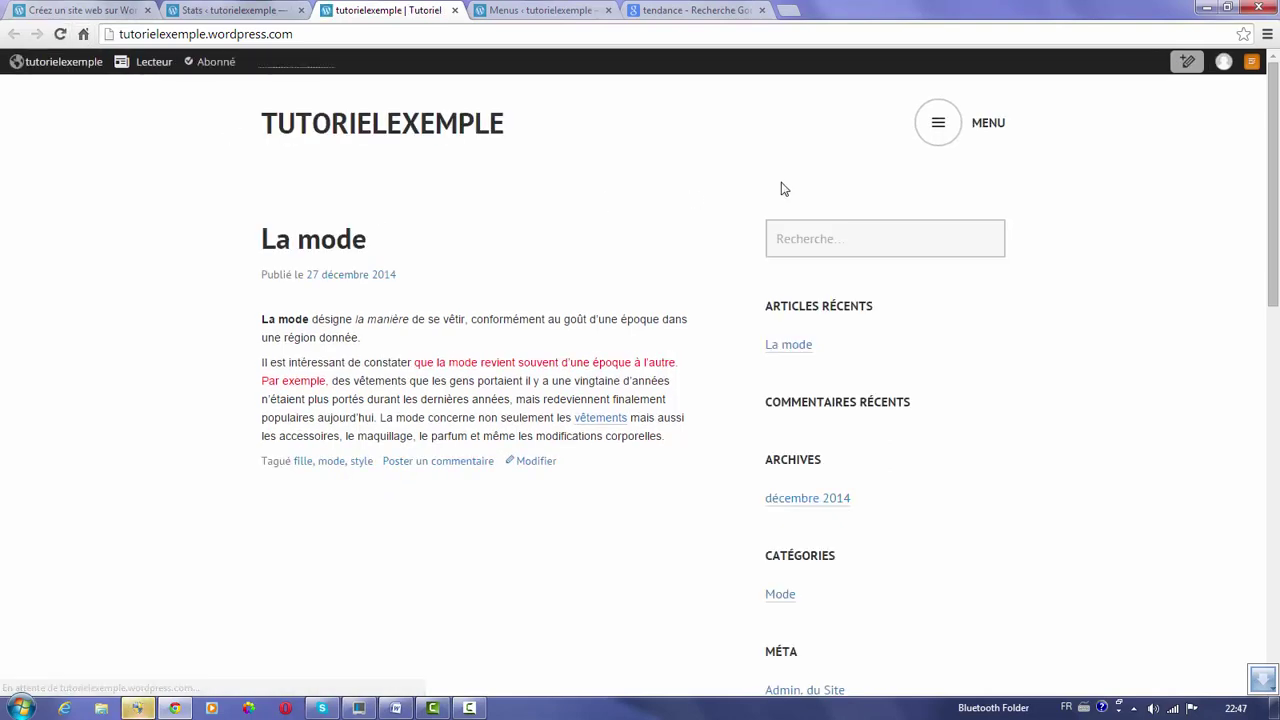
click(939, 116)
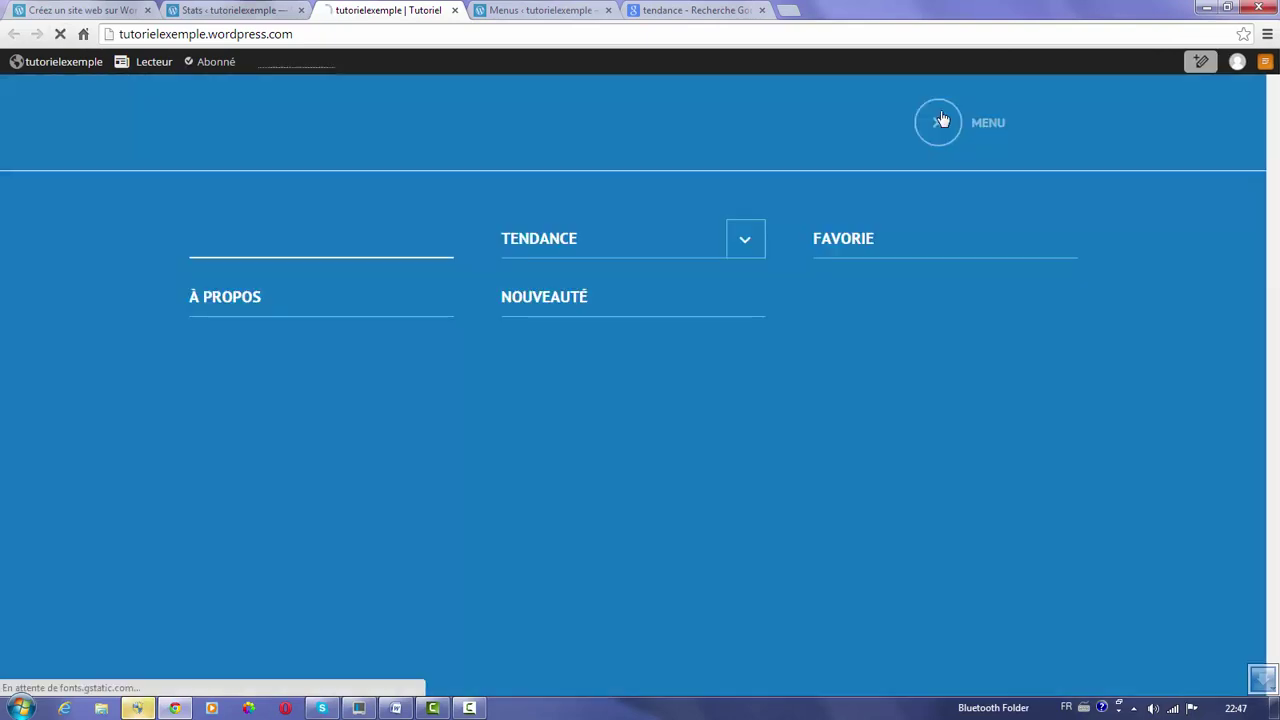
click(744, 238)
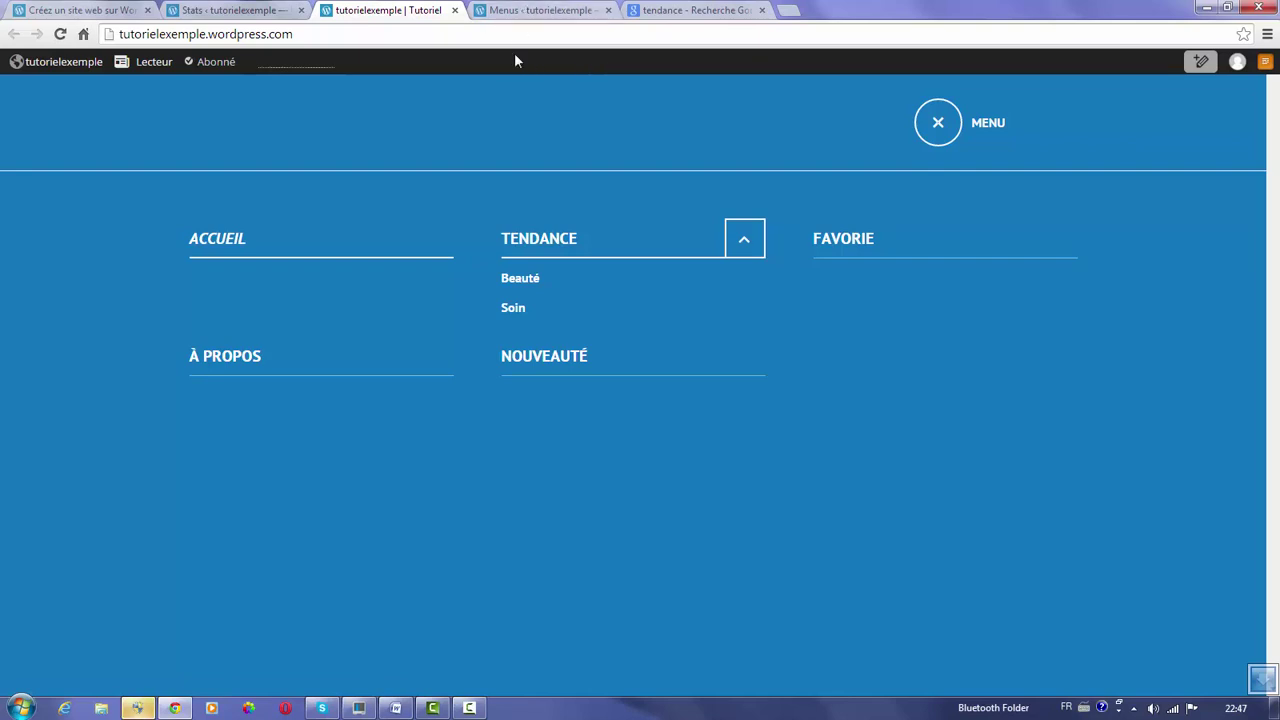
click(506, 11)
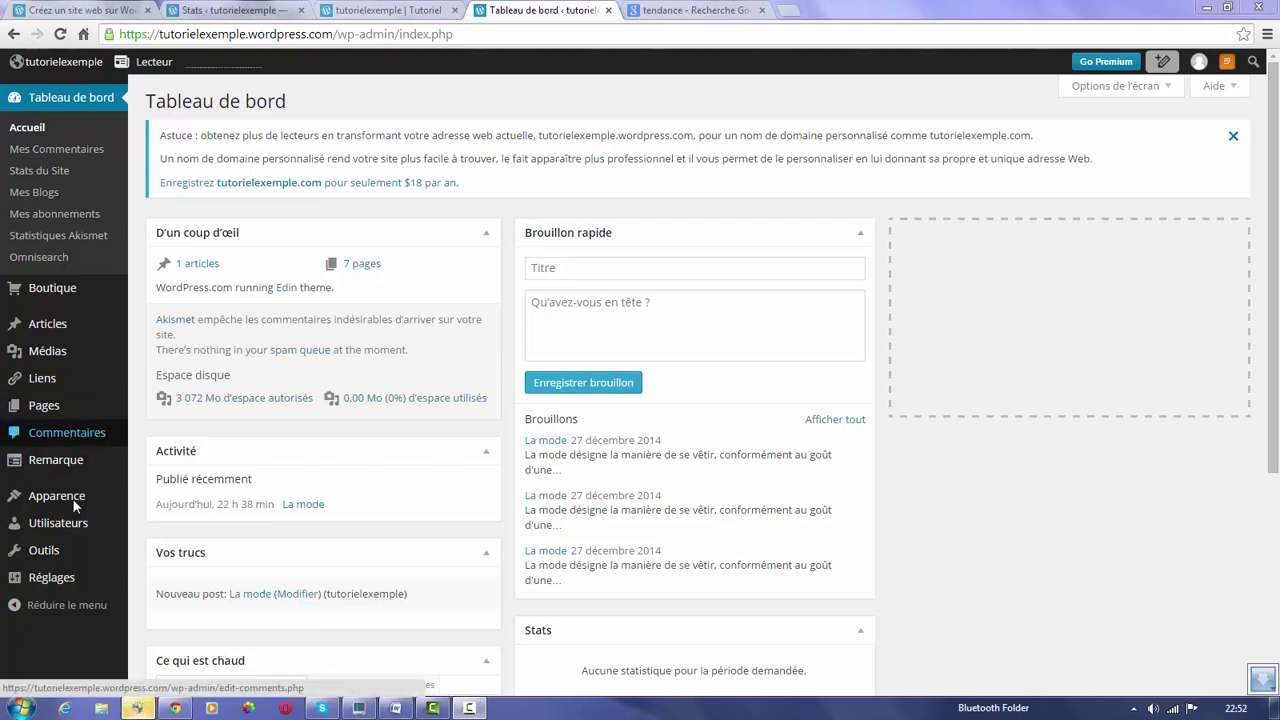
Go to Apparence > Thèmes to show the theme gallery with Edin active.
mouse_move(62, 497)
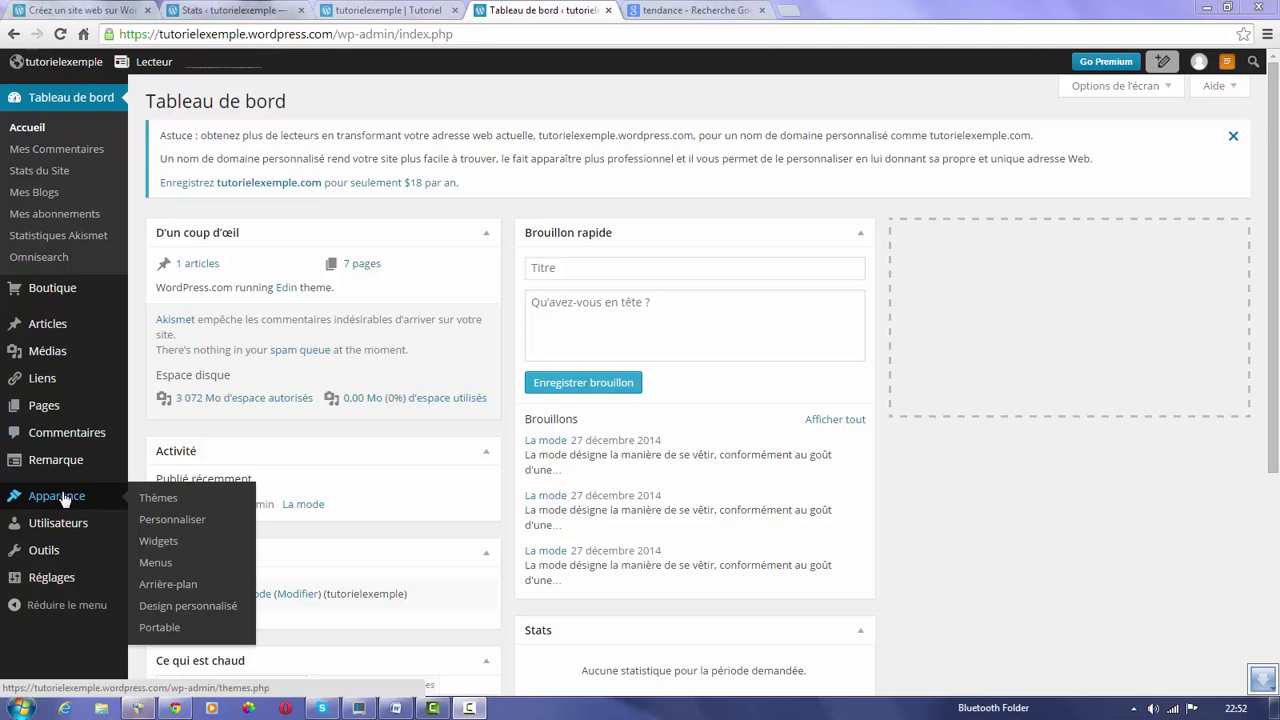
click(173, 500)
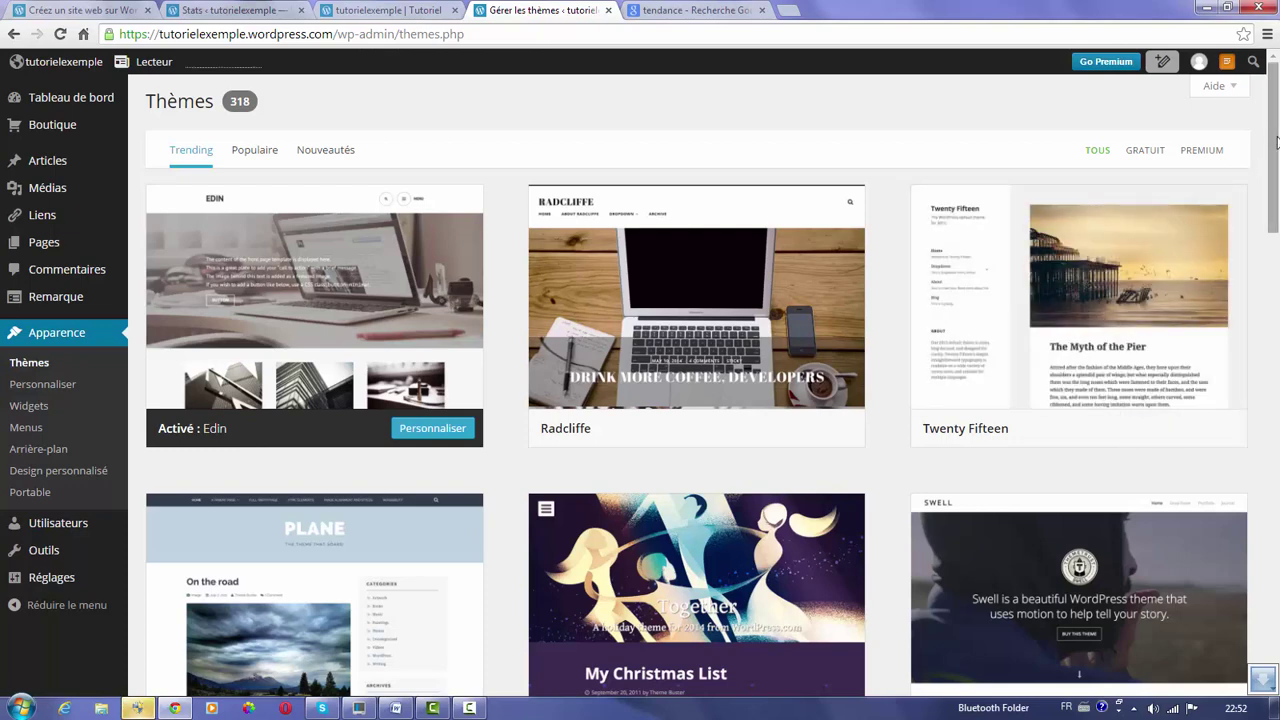
Find Together in the themes grid and activate it from its theme details view.
mouse_move(1277, 142)
mouse_down()
mouse_move(1278, 199)
mouse_move(1275, 118)
mouse_up()
scroll(1277, 199, down, 1)
drag(1276, 168, 1277, 228)
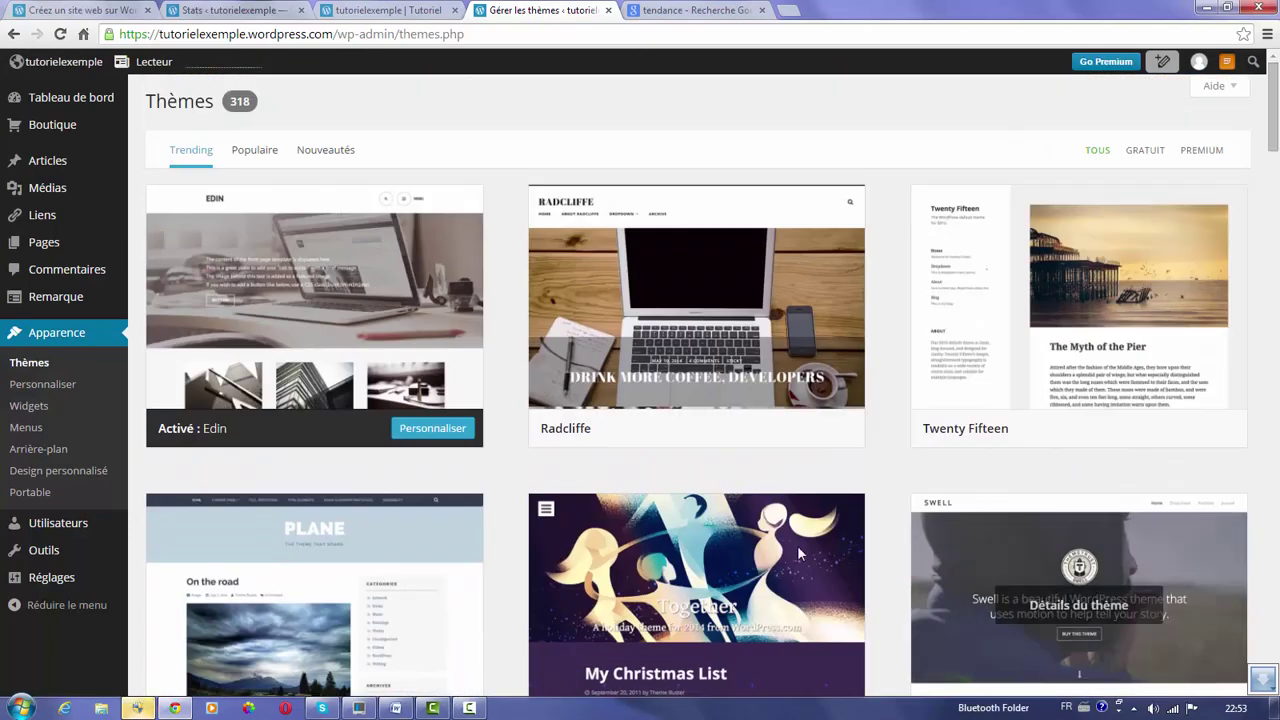
drag(1277, 79, 1277, 126)
click(717, 250)
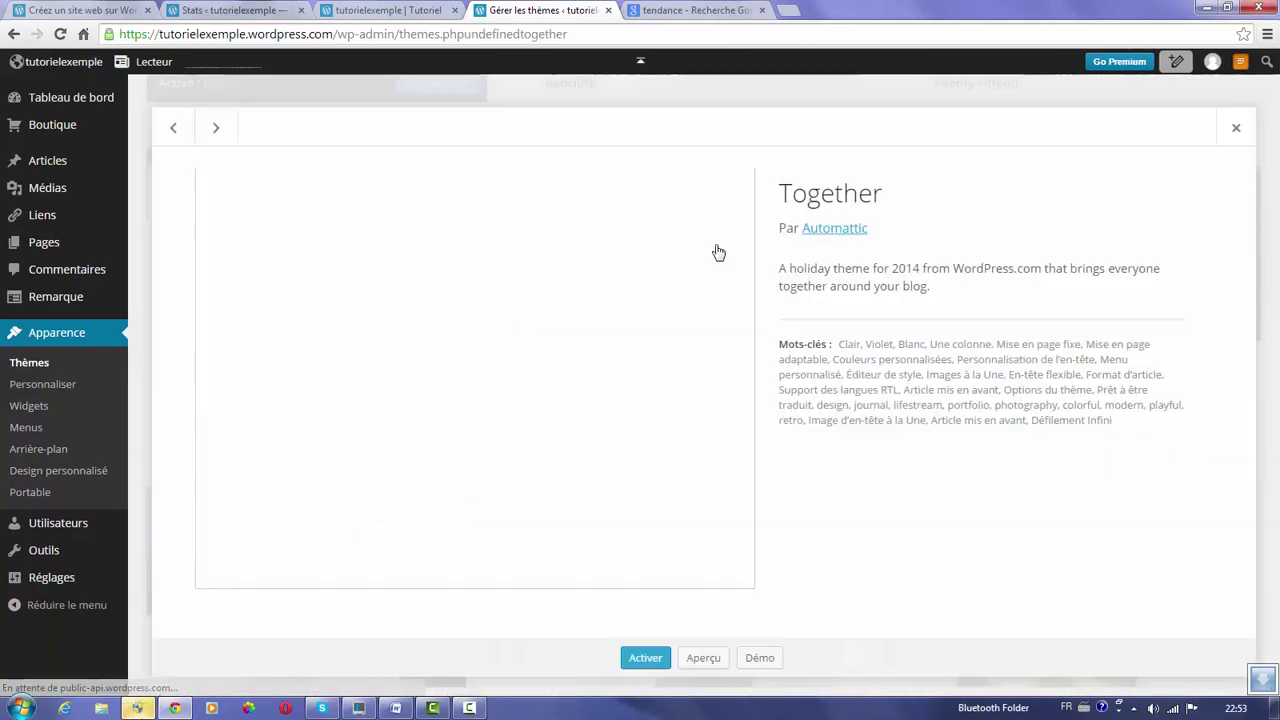
click(645, 660)
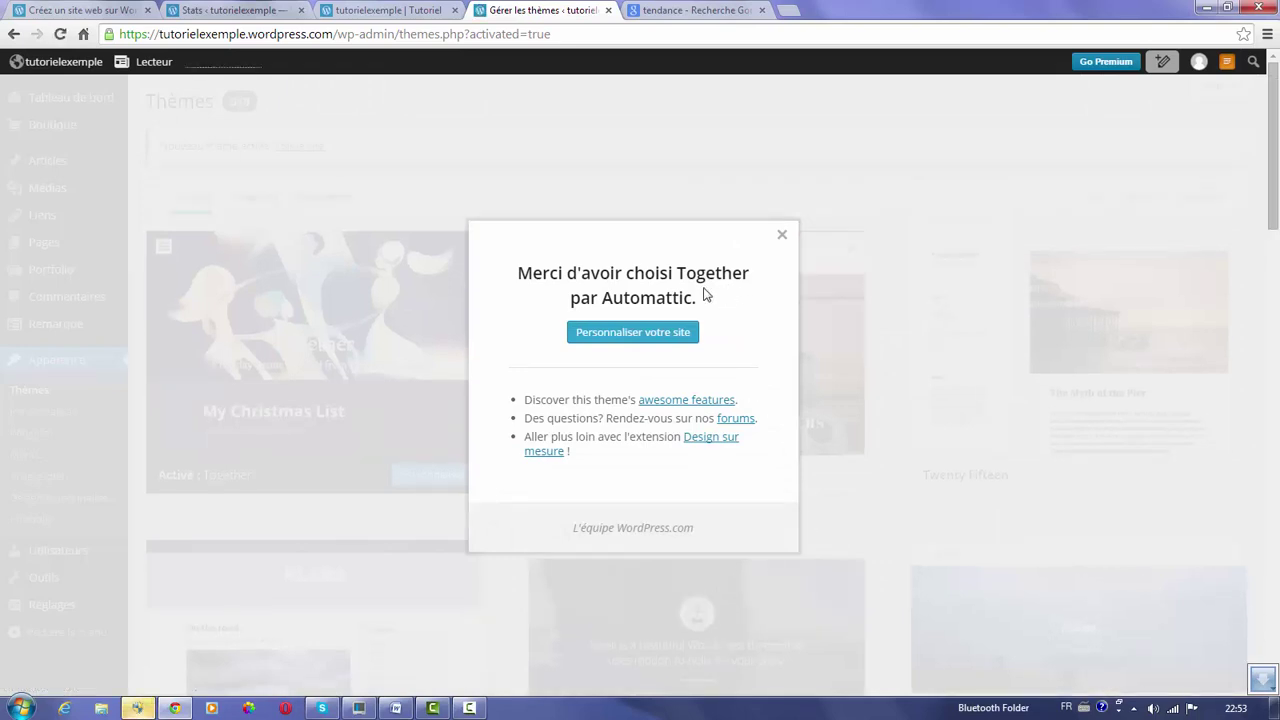
Choose 'Personnaliser votre site' in the activation confirmation to launch the Together Customizer.
click(630, 332)
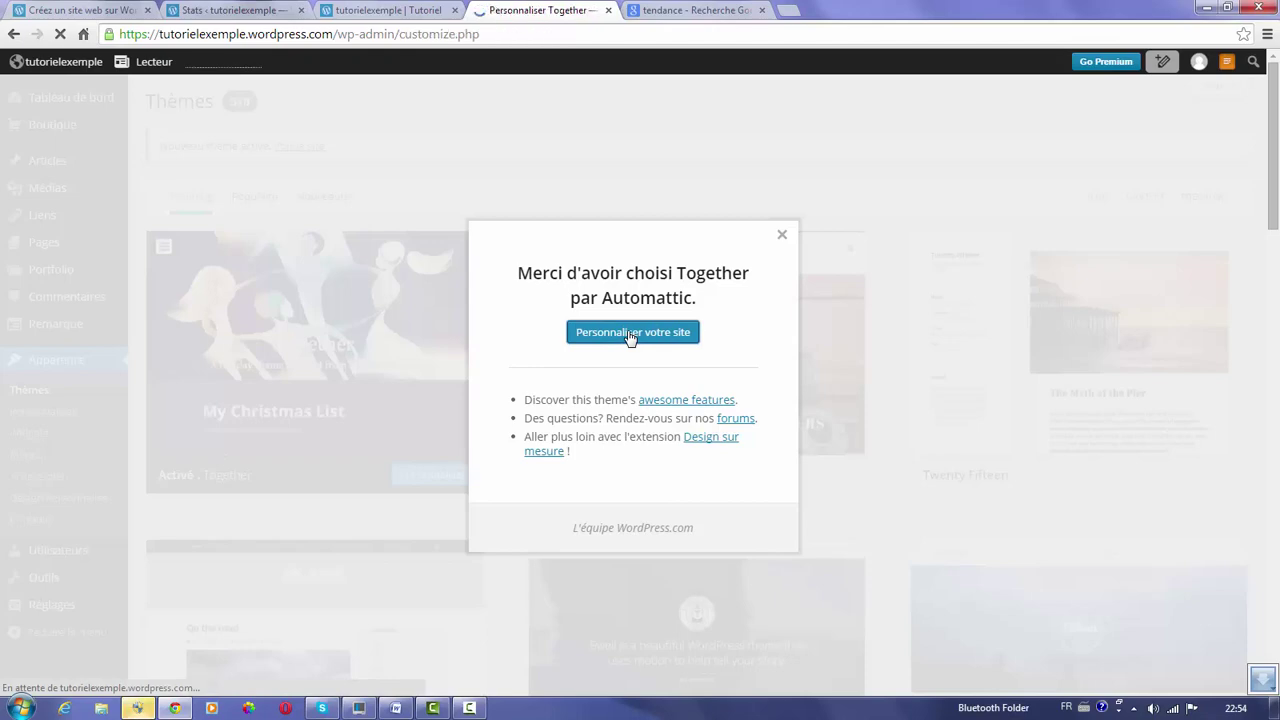